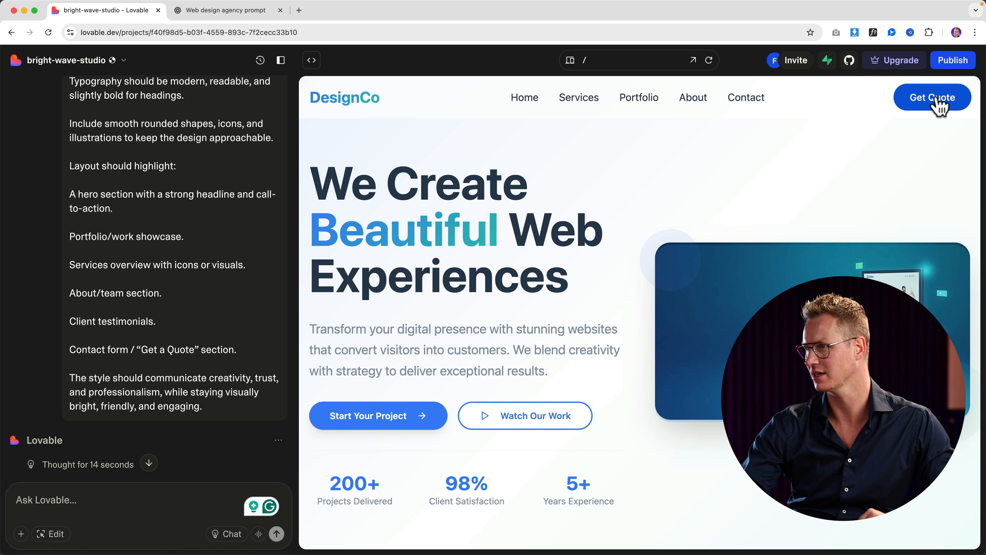
Step: Scroll through the current site preview to review the headline and sections
{"action": "left_click_drag", "start_coordinate": [323, 229], "coordinate": [463, 233]}
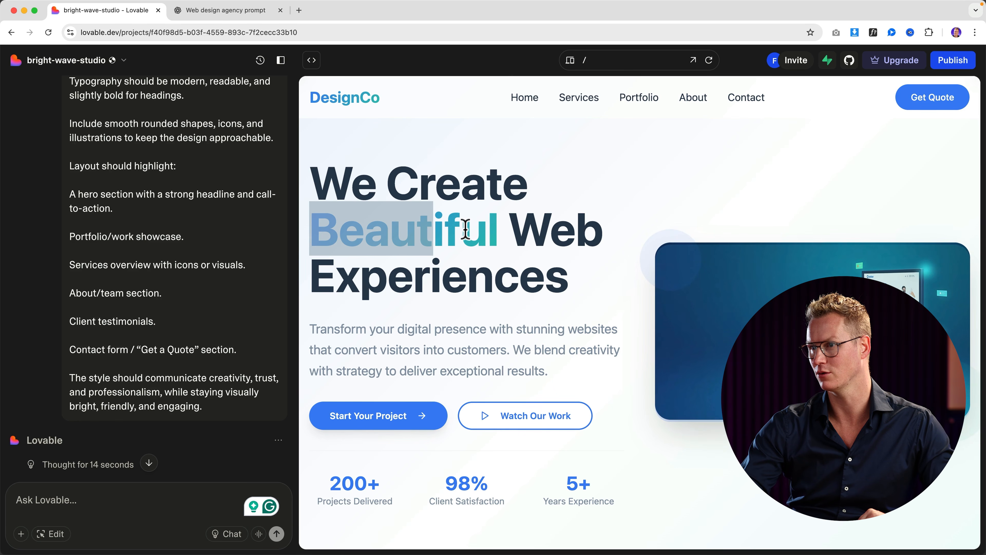
{"action": "scroll", "coordinate": [464, 231], "scroll_direction": "down", "scroll_amount": 4}
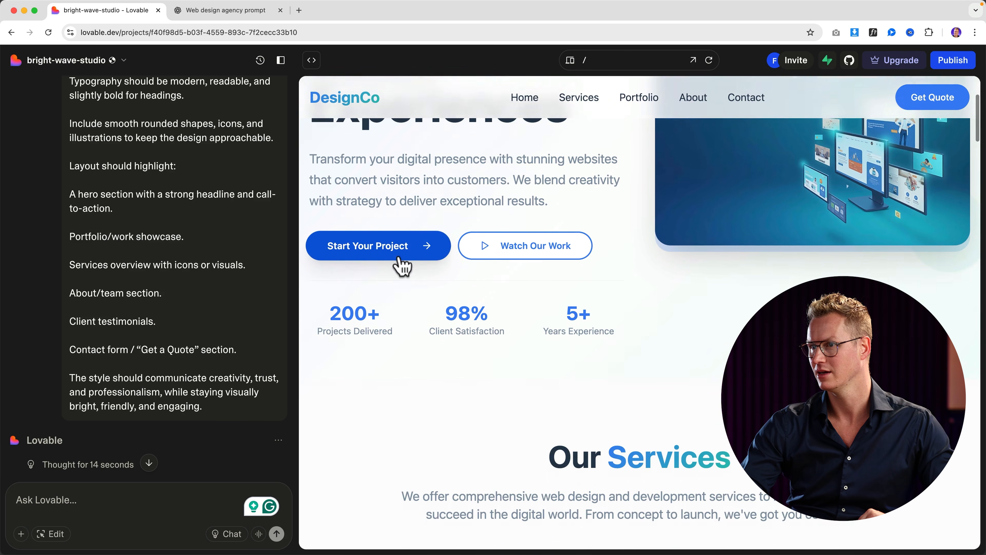
{"action": "scroll", "coordinate": [401, 266], "scroll_direction": "down", "scroll_amount": 5}
{"action": "scroll", "coordinate": [563, 264], "scroll_direction": "down", "scroll_amount": 15}
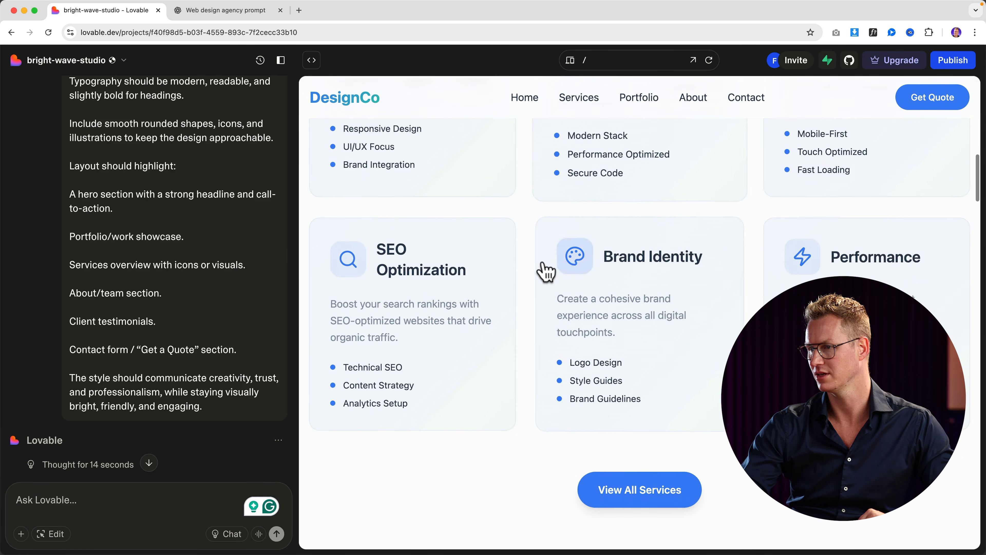
{"action": "scroll", "coordinate": [539, 268], "scroll_direction": "down", "scroll_amount": 15}
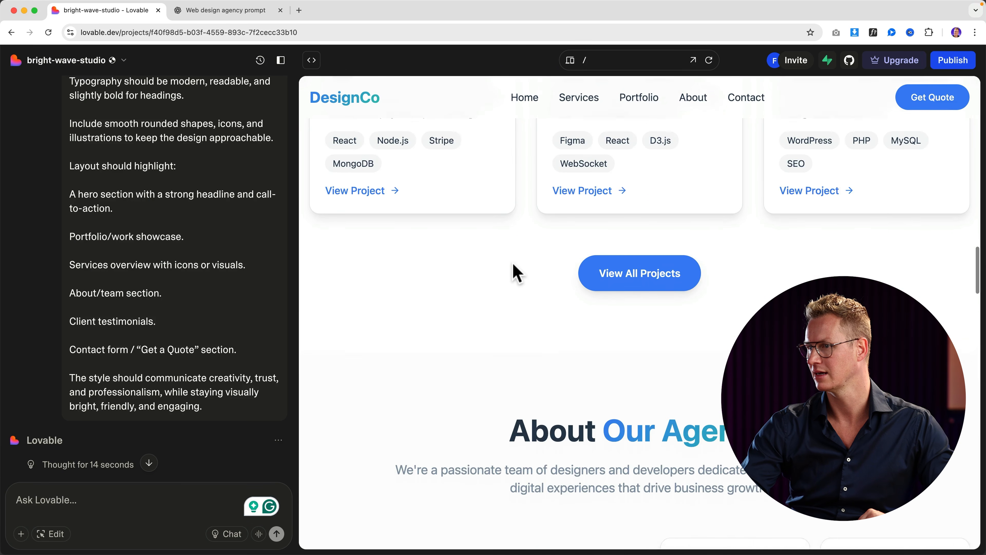
{"action": "scroll", "coordinate": [516, 274], "scroll_direction": "down", "scroll_amount": 15}
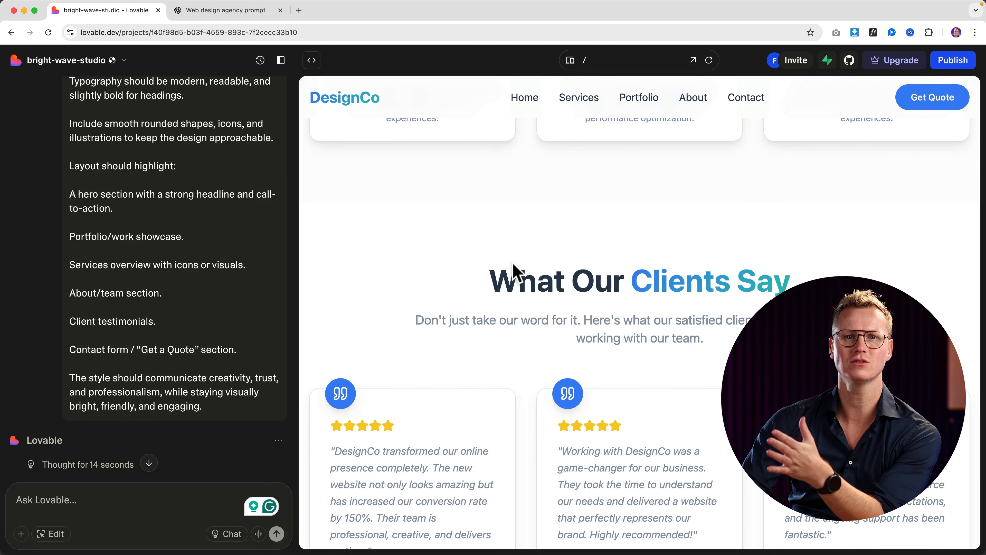
{"action": "scroll", "coordinate": [517, 274], "scroll_direction": "down", "scroll_amount": 12}
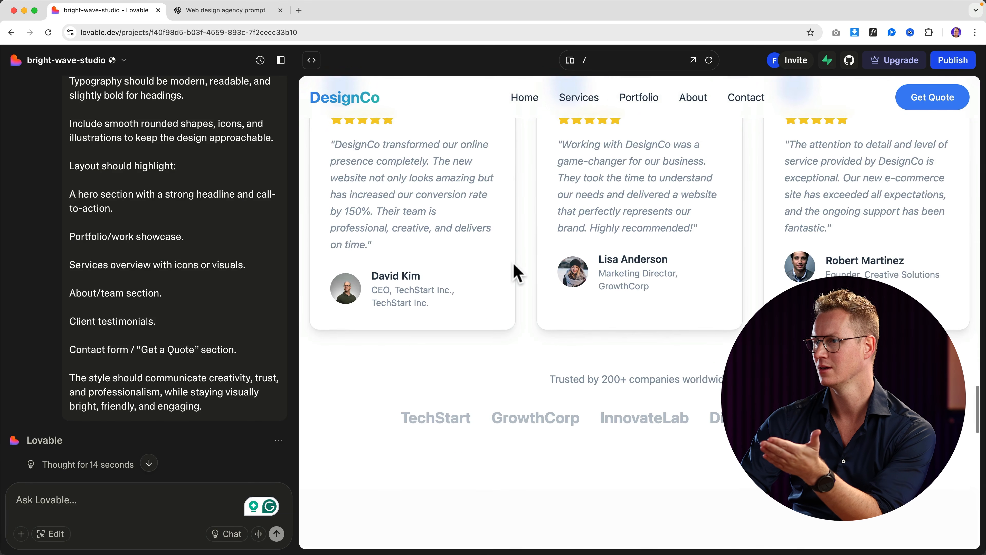
{"action": "scroll", "coordinate": [516, 274], "scroll_direction": "down", "scroll_amount": 12}
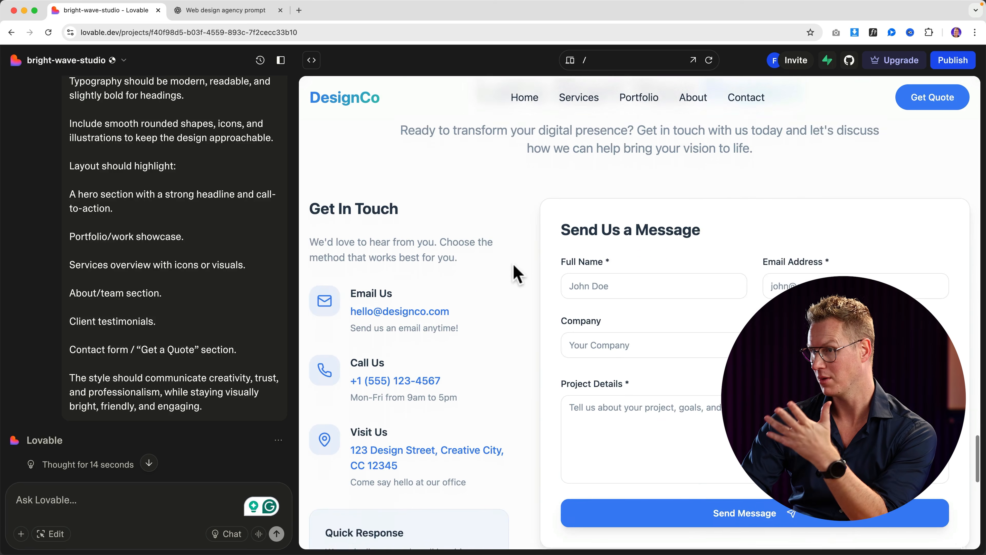
{"action": "scroll", "coordinate": [517, 274], "scroll_direction": "down", "scroll_amount": 6}
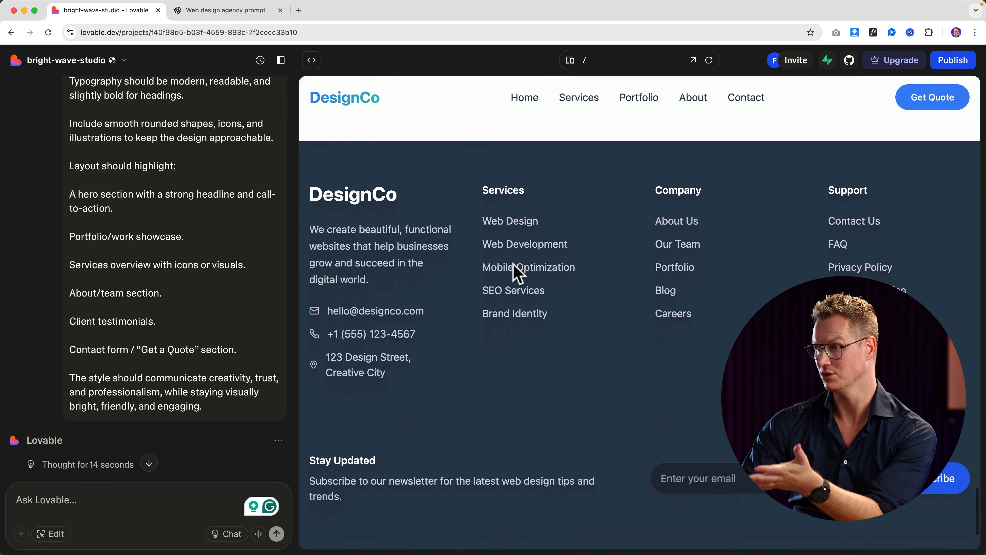
{"action": "scroll", "coordinate": [513, 268], "scroll_direction": "up", "scroll_amount": 20}
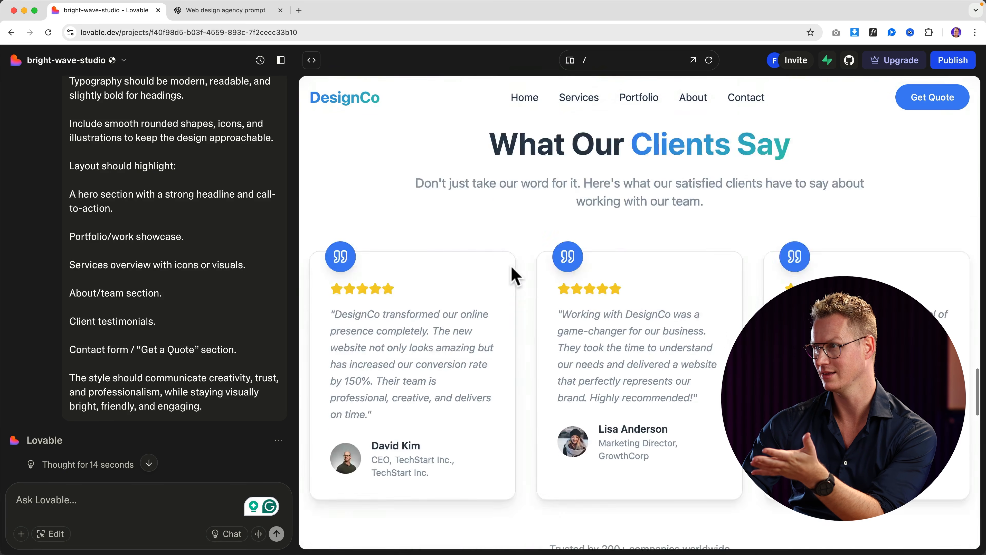
{"action": "scroll", "coordinate": [512, 272], "scroll_direction": "up", "scroll_amount": 5}
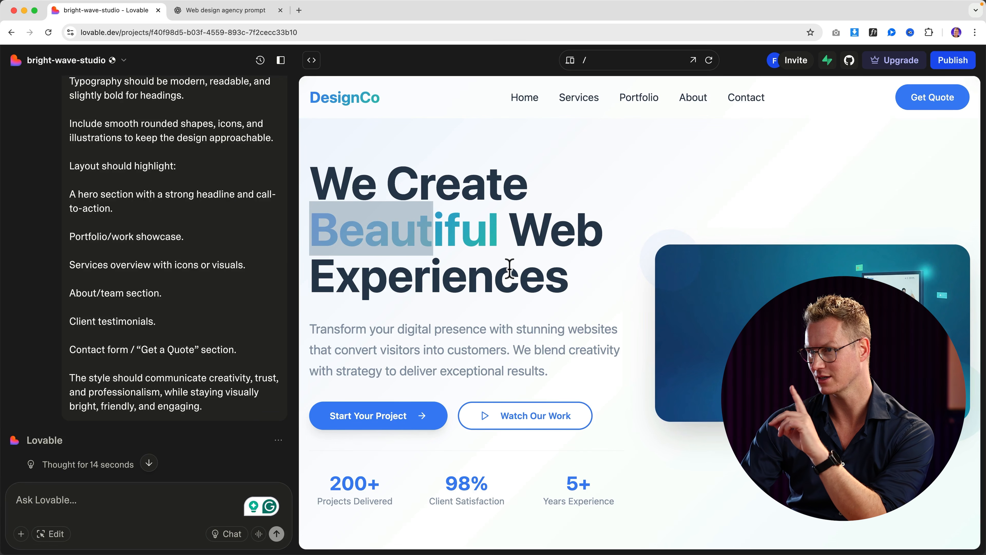
{"action": "left_click", "coordinate": [548, 213]}
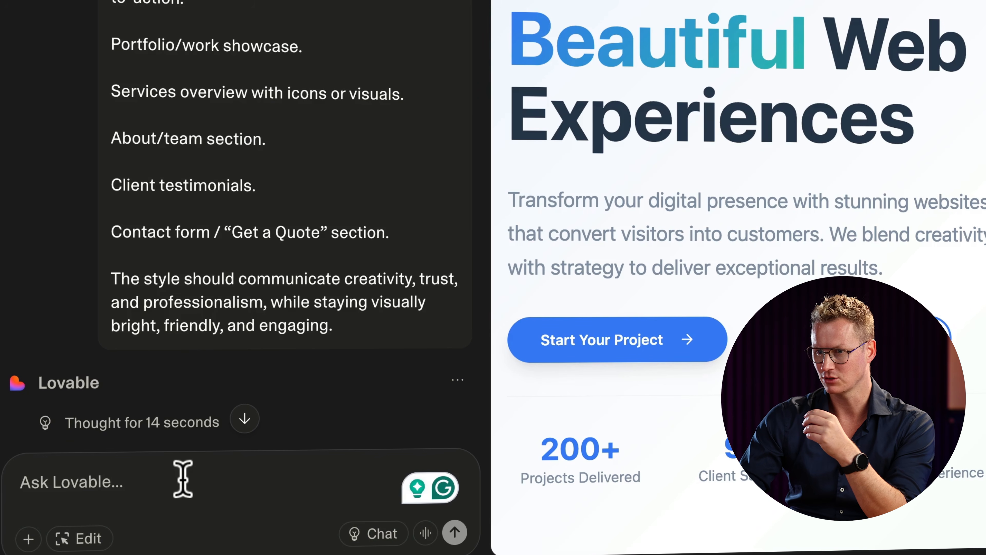
Step: Request orange gradients, no Home menu item, and a centred hero on a dark fixed background
{"action": "left_click", "coordinate": [183, 479]}
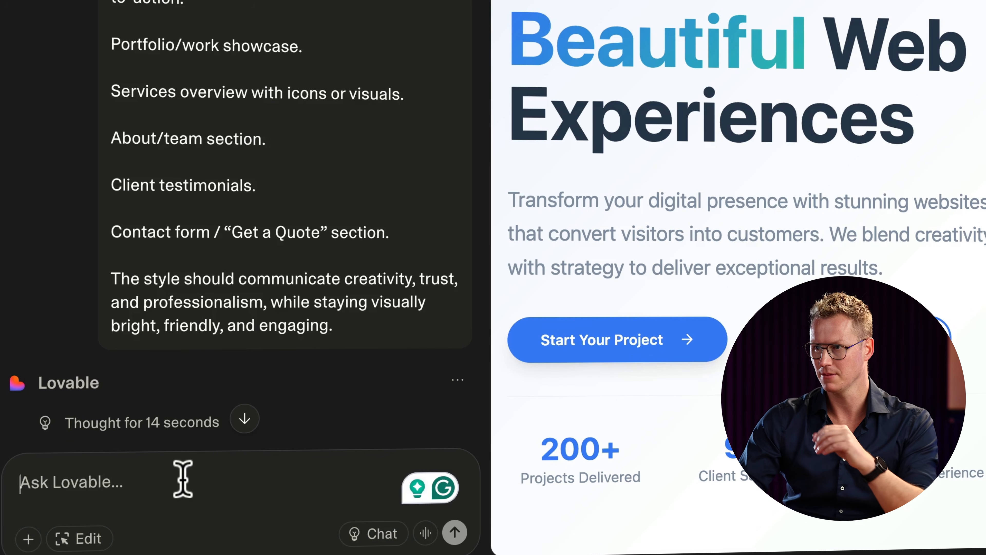
{"action": "type", "text": "Ma"}
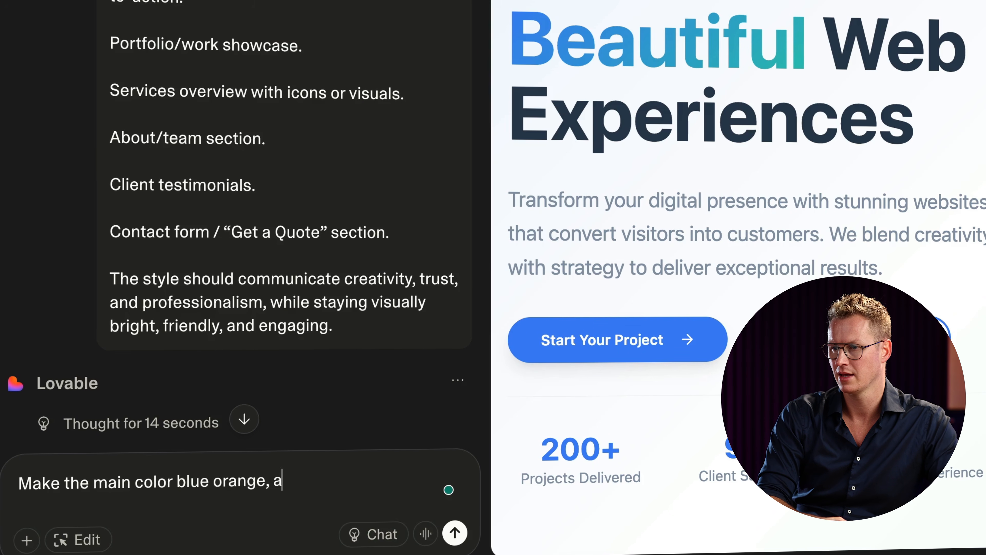
{"action": "type", "text": "give the gradie"}
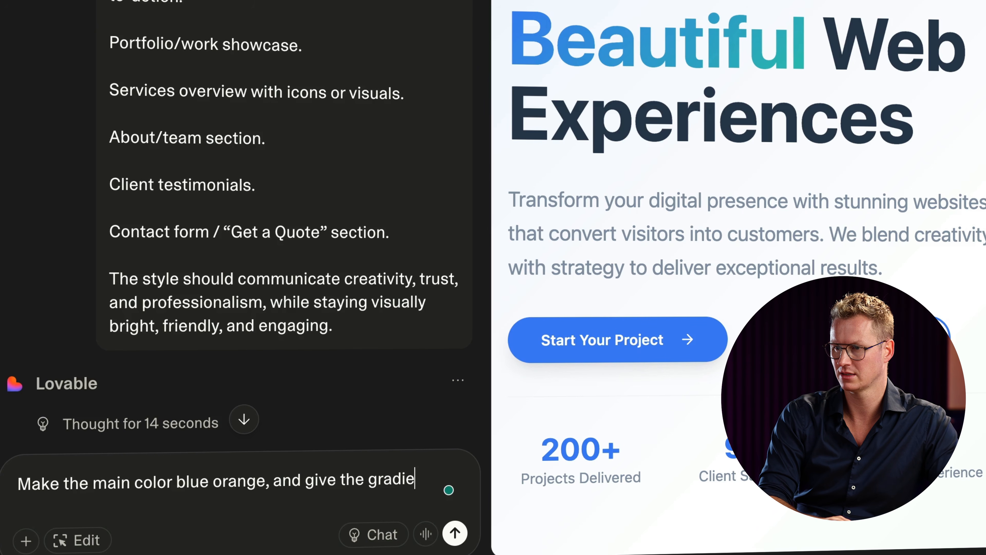
{"action": "type", "text": "nts an orange color and a slighly ligher orange color."}
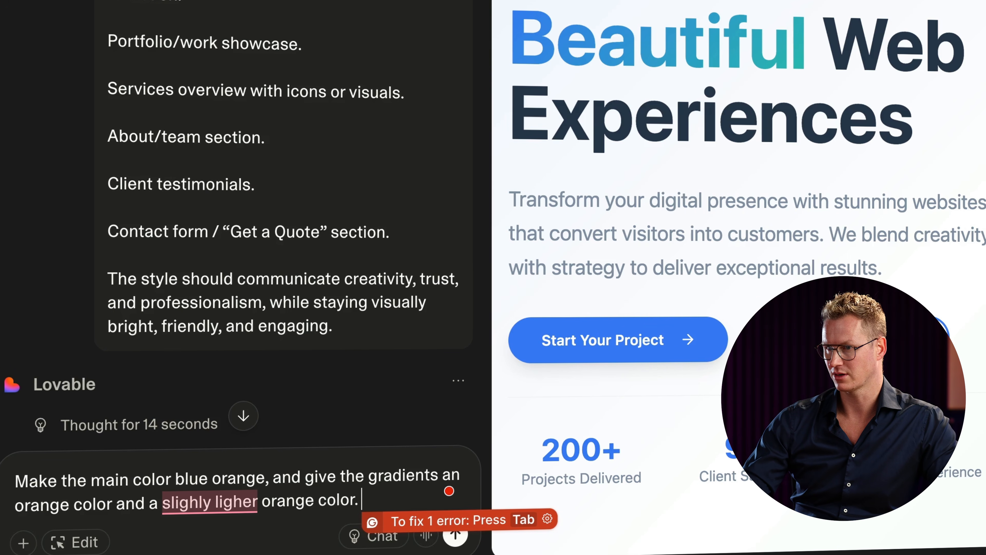
{"action": "key", "text": "shift+Return"}
{"action": "key", "text": "shift+Return"}
{"action": "type", "text": "Get rid of the home page"}
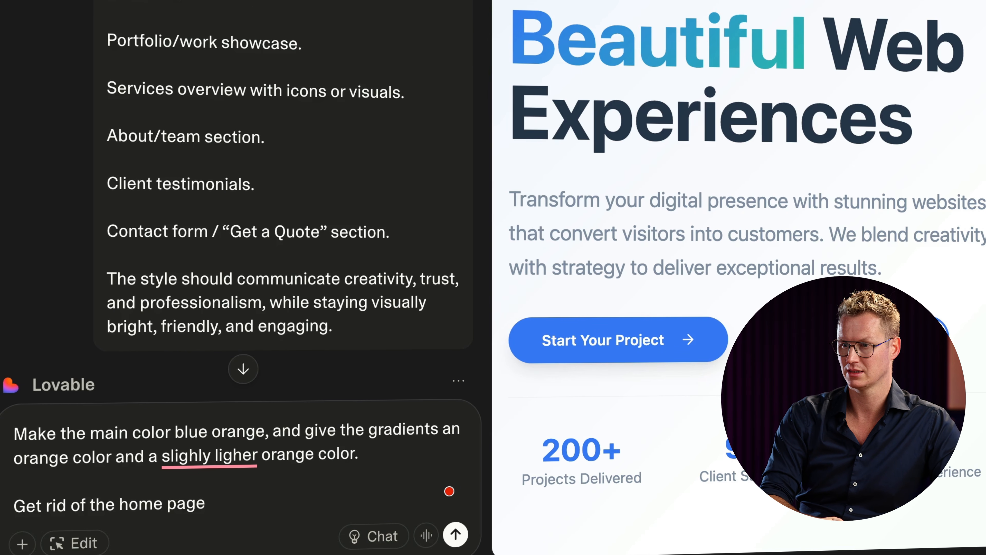
{"action": "type", "text": " item in the "}
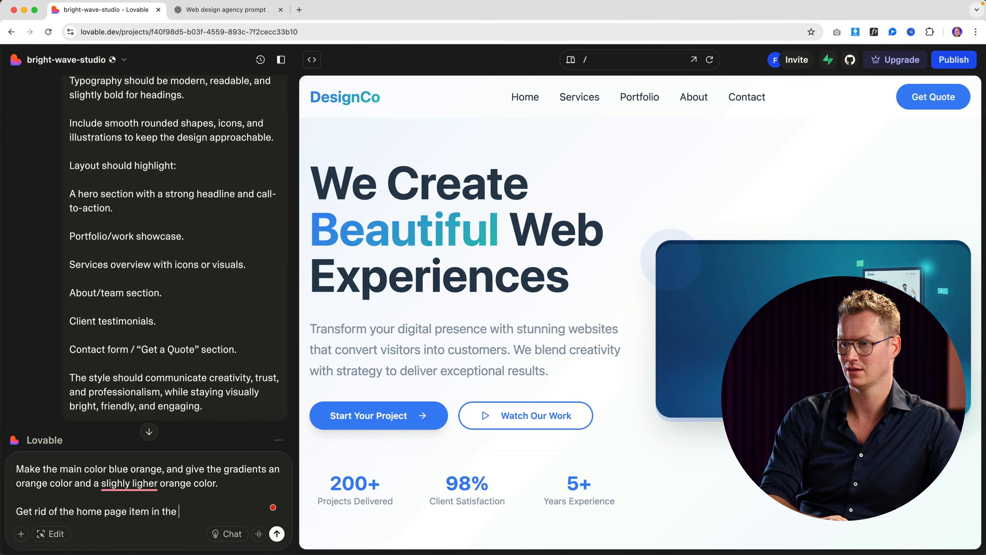
{"action": "type", "text": "header menu."}
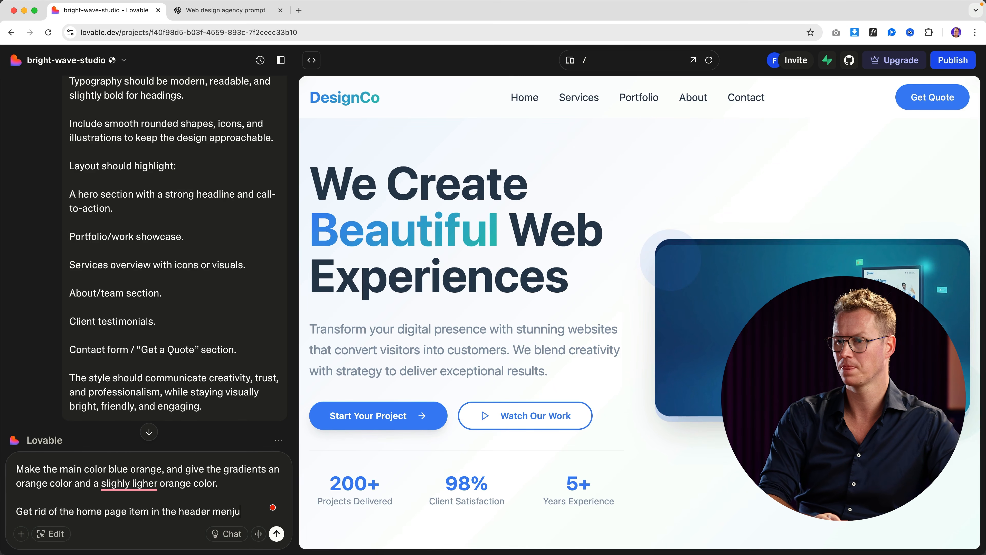
{"action": "key", "text": "shift+Return"}
{"action": "key", "text": "shift+Return"}
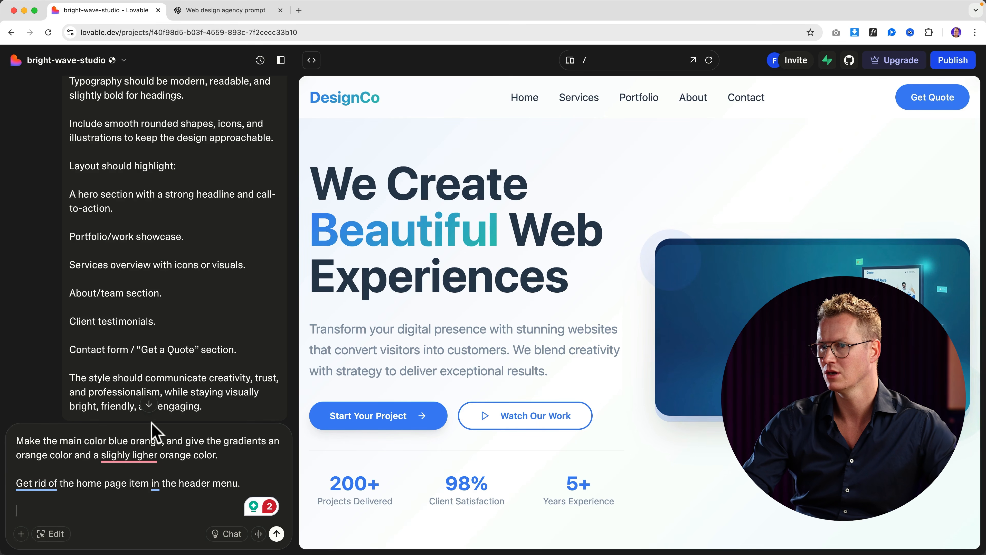
{"action": "left_click", "coordinate": [254, 484]}
{"action": "key", "text": "Down"}
{"action": "key", "text": "Down"}
{"action": "type", "text": "Get rid of the "}
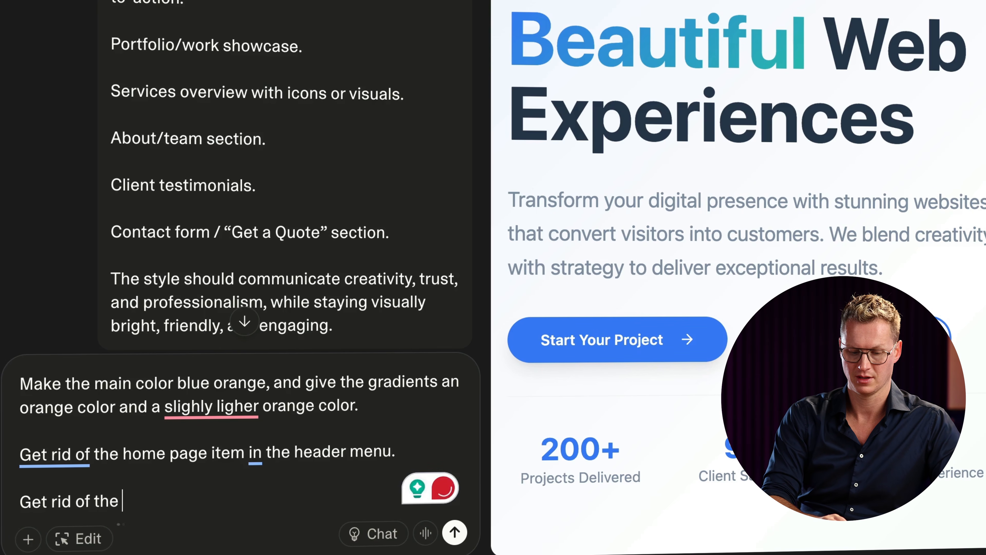
{"action": "type", "text": "image in the hero and bring the co"}
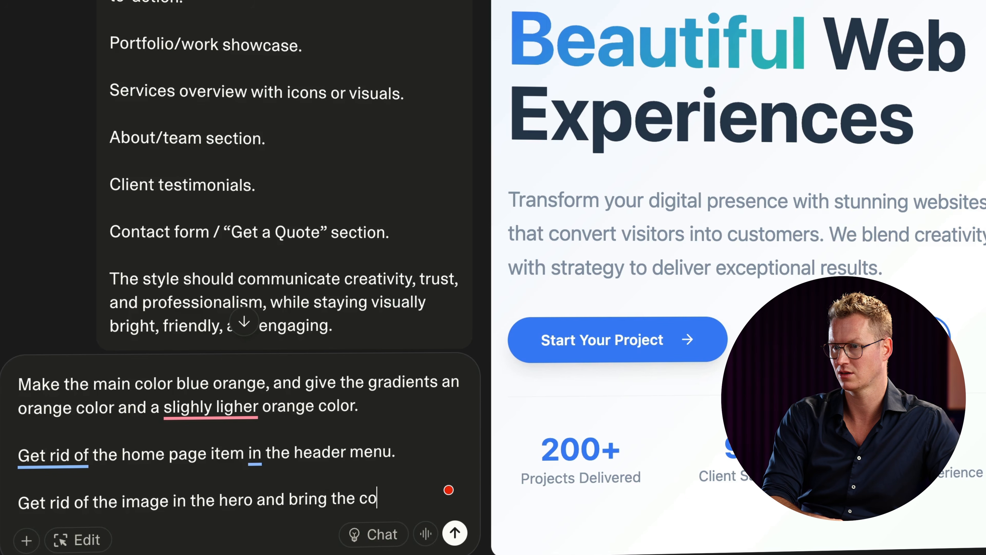
{"action": "type", "text": "center. Create a dark background with a cool futur"}
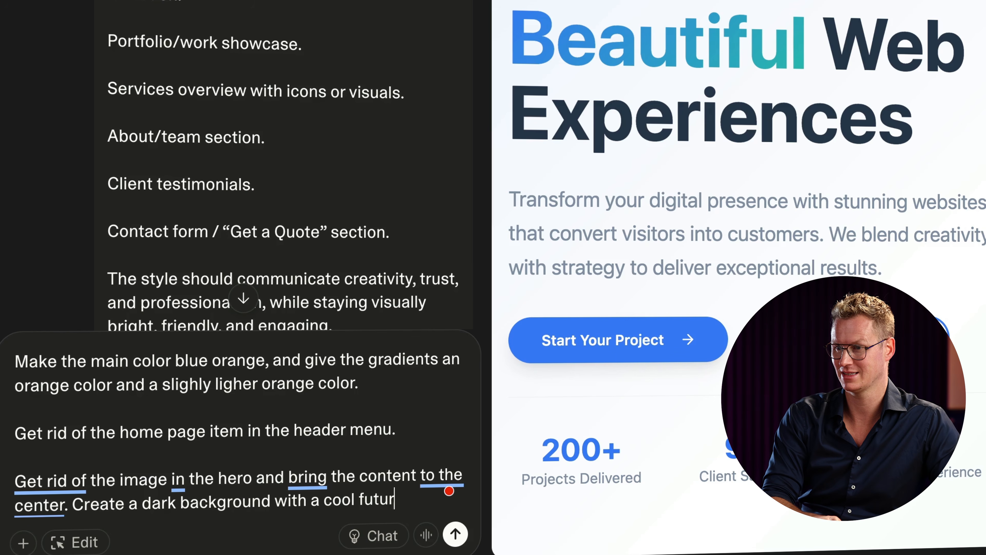
{"action": "type", "text": "istic effect and make that"}
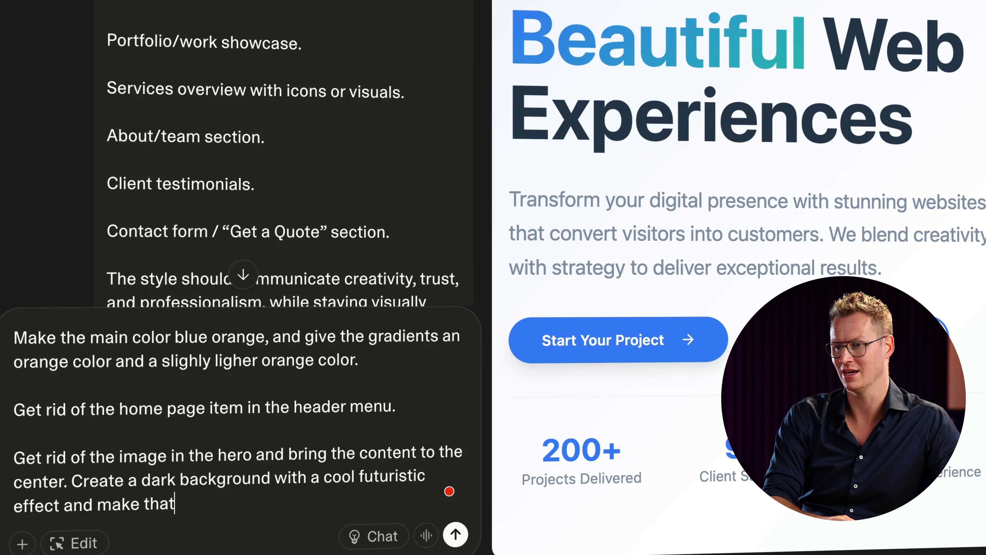
{"action": "type", "text": " background fixed."}
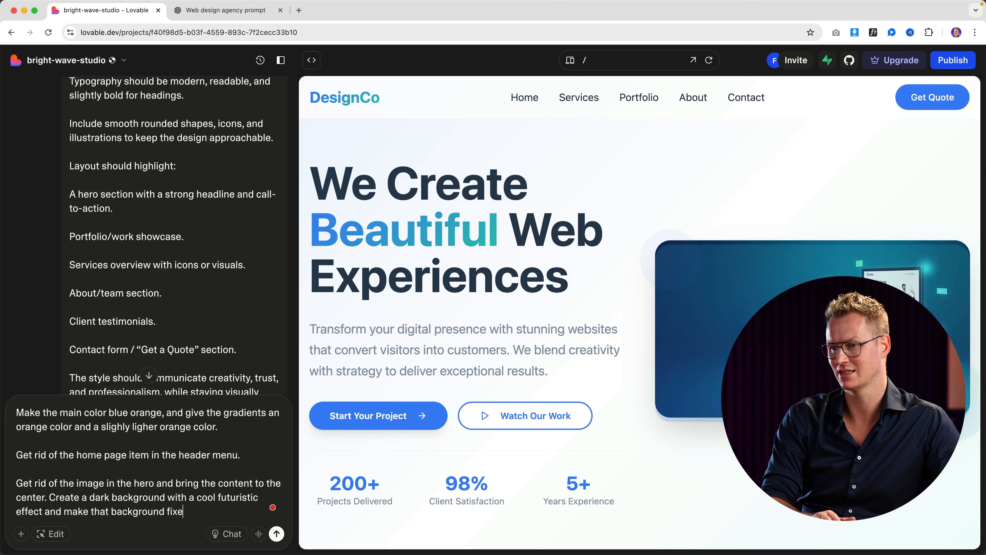
{"action": "key", "text": "Return"}
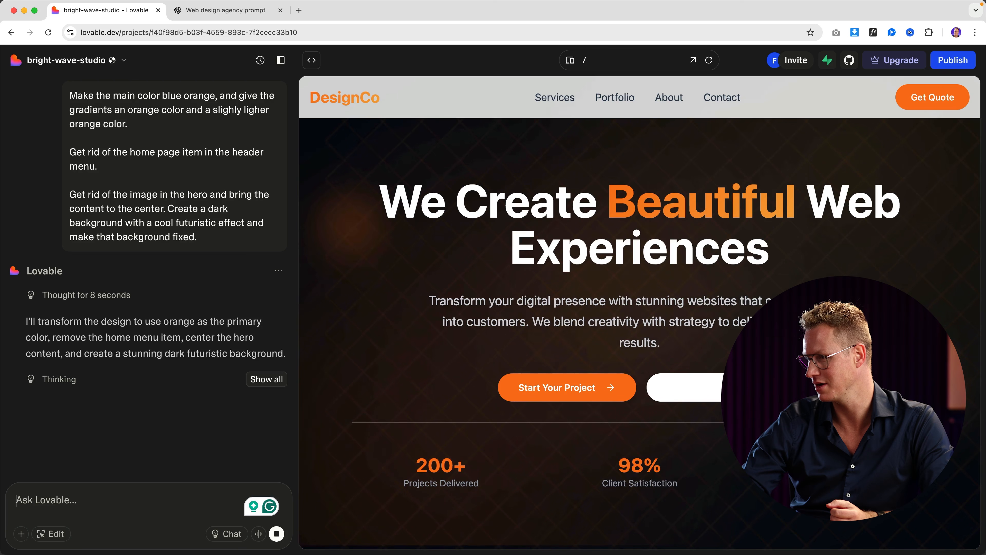
Step: Scroll the preview to check the new orange gradients in the services and portfolio sections
{"action": "scroll", "coordinate": [567, 233], "scroll_direction": "down", "scroll_amount": 10}
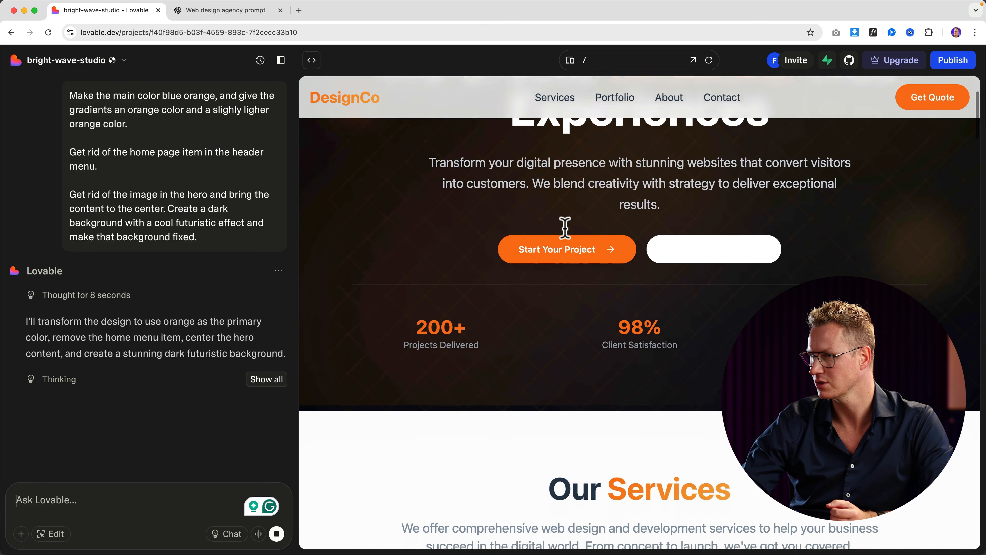
{"action": "scroll", "coordinate": [569, 238], "scroll_direction": "down", "scroll_amount": 15}
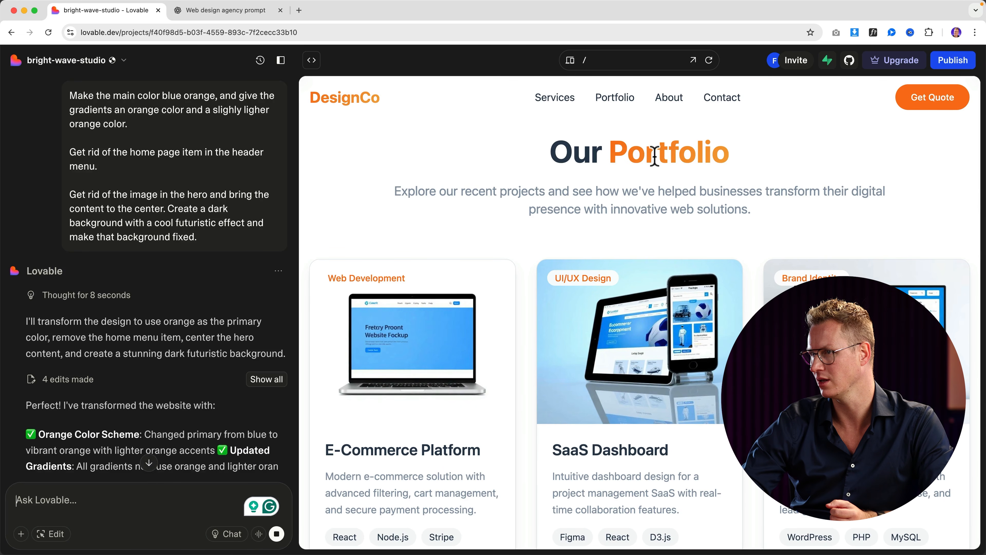
{"action": "left_click_drag", "start_coordinate": [728, 155], "coordinate": [669, 154]}
{"action": "left_click", "coordinate": [639, 156]}
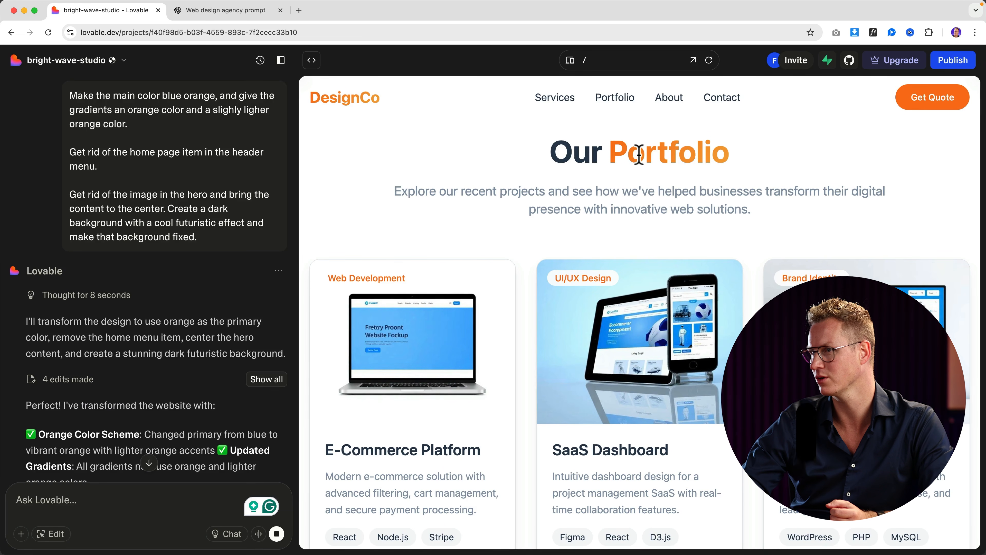
{"action": "scroll", "coordinate": [689, 204], "scroll_direction": "up", "scroll_amount": 15}
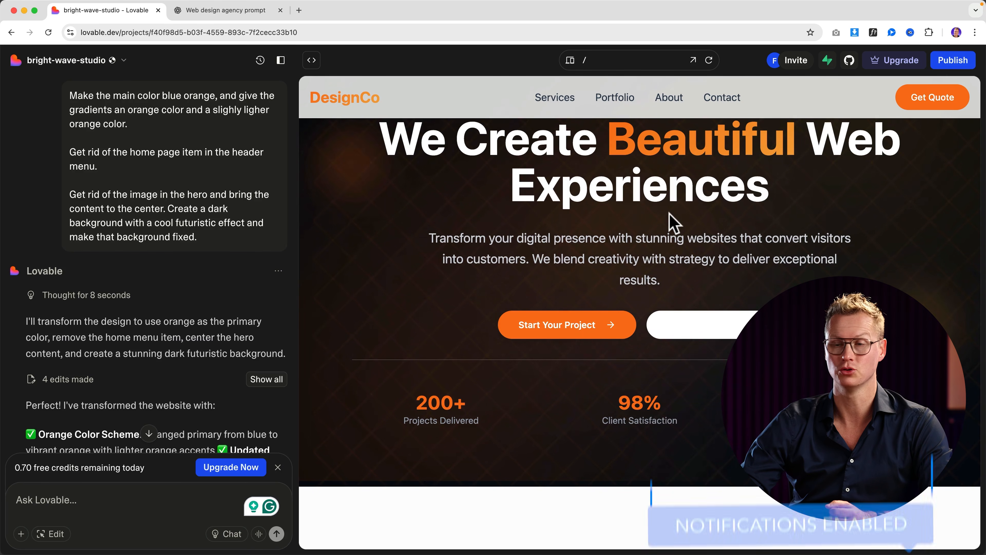
Step: In Edit mode, make the hero's Watch Our Work button background transparent
{"action": "left_click", "coordinate": [52, 534]}
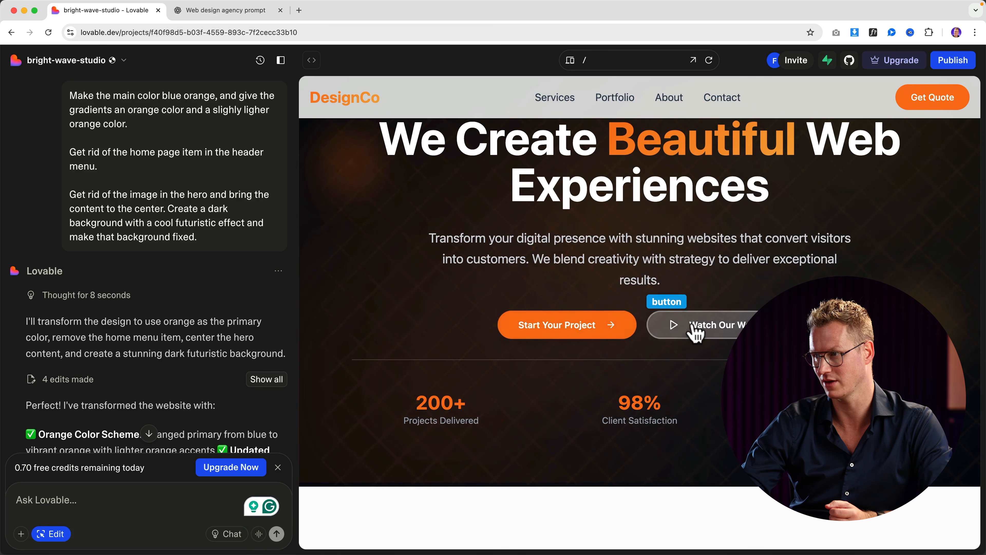
{"action": "left_click", "coordinate": [697, 328]}
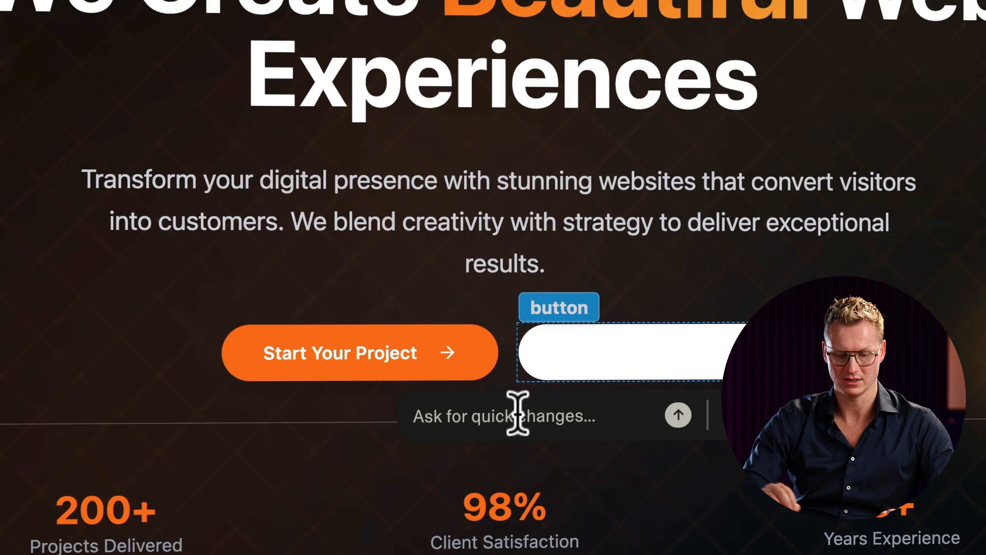
{"action": "type", "text": "make the button backg"}
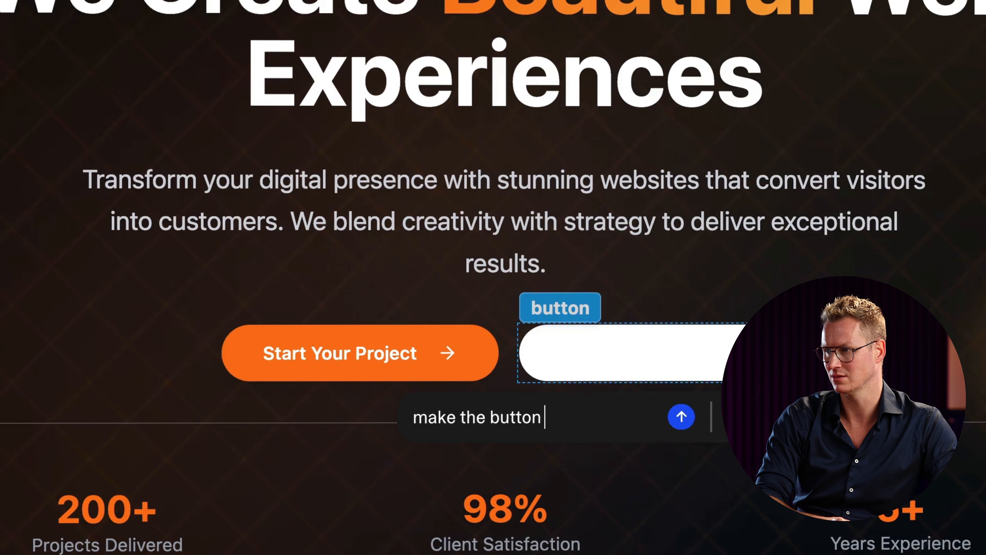
{"action": "type", "text": "round transp"}
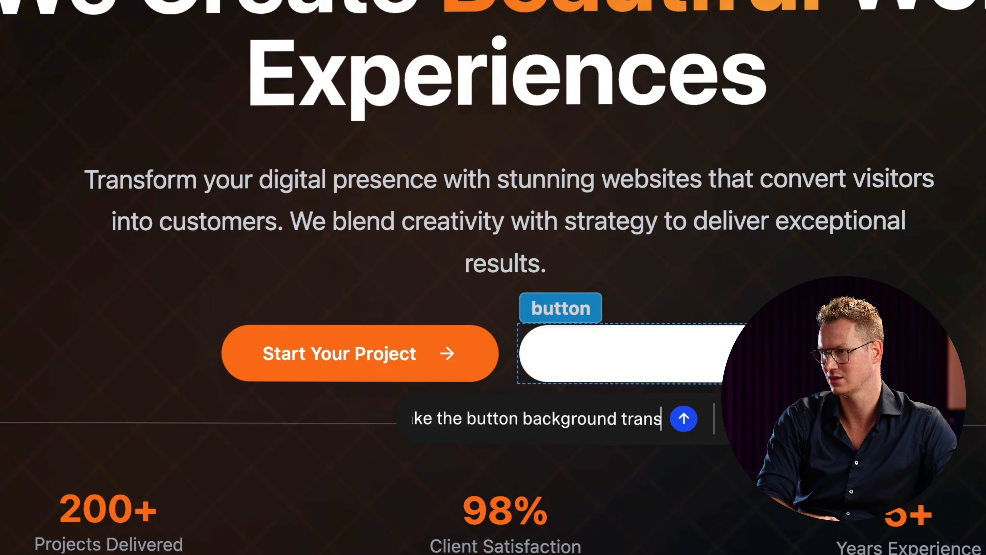
{"action": "type", "text": "arent"}
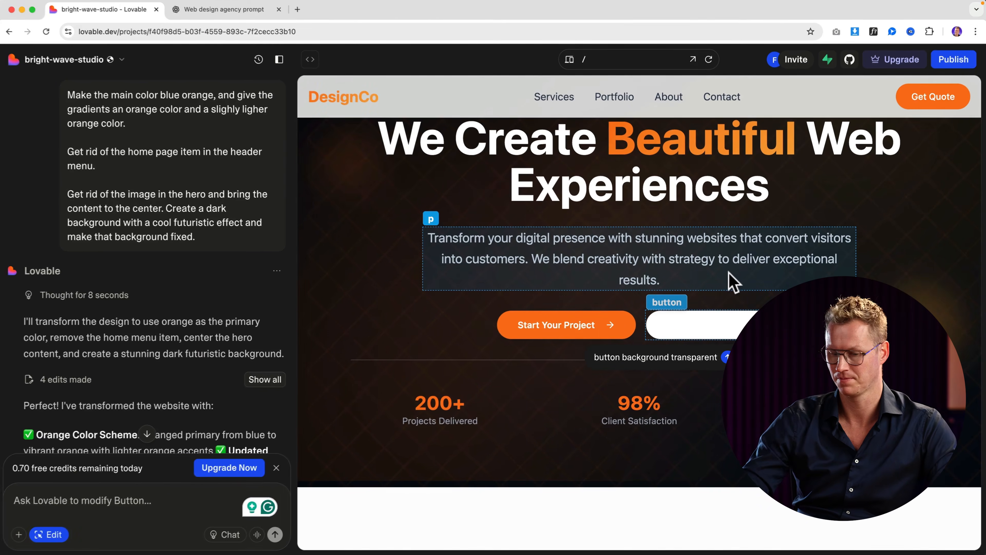
{"action": "key", "text": "Return"}
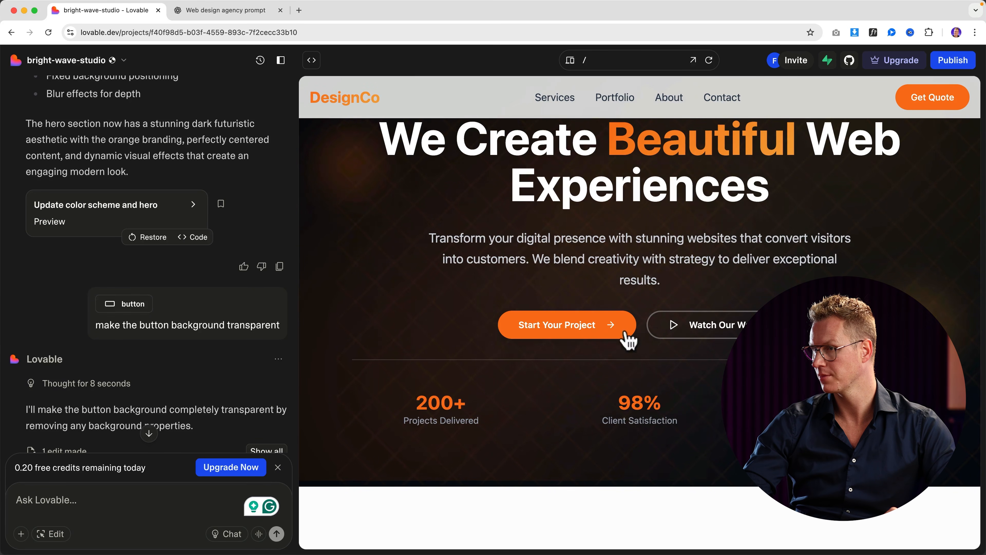
{"action": "left_click", "coordinate": [48, 536]}
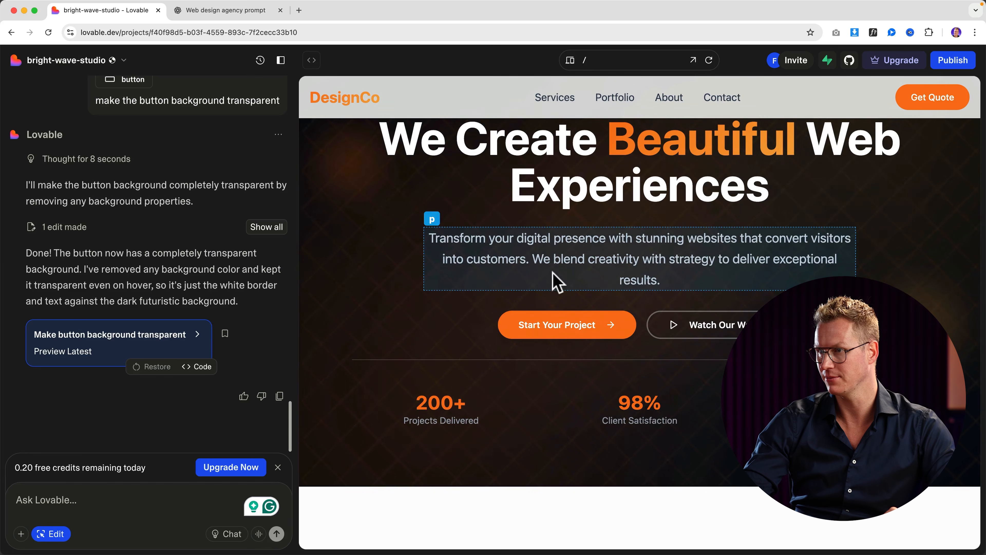
{"action": "scroll", "coordinate": [336, 185], "scroll_direction": "up", "scroll_amount": 2}
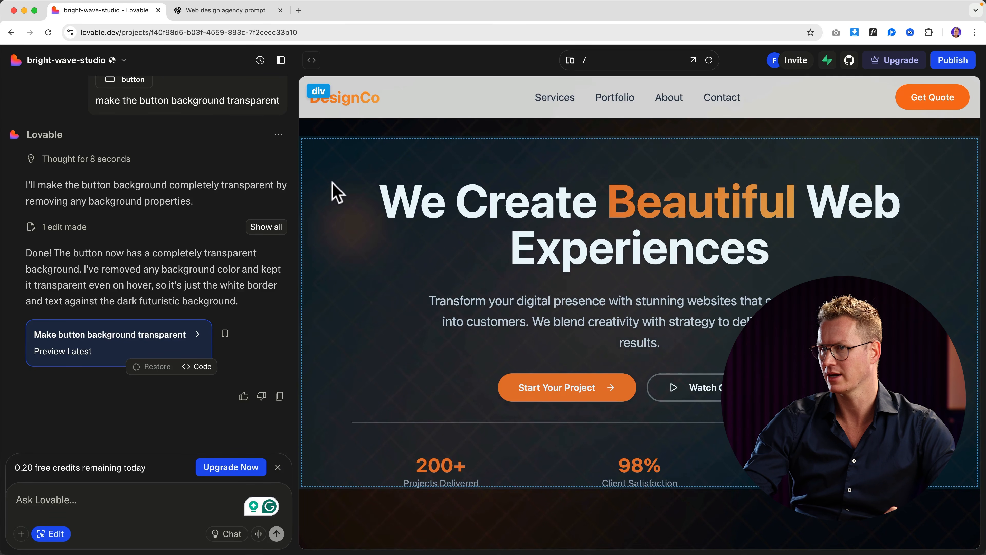
{"action": "left_click", "coordinate": [334, 191]}
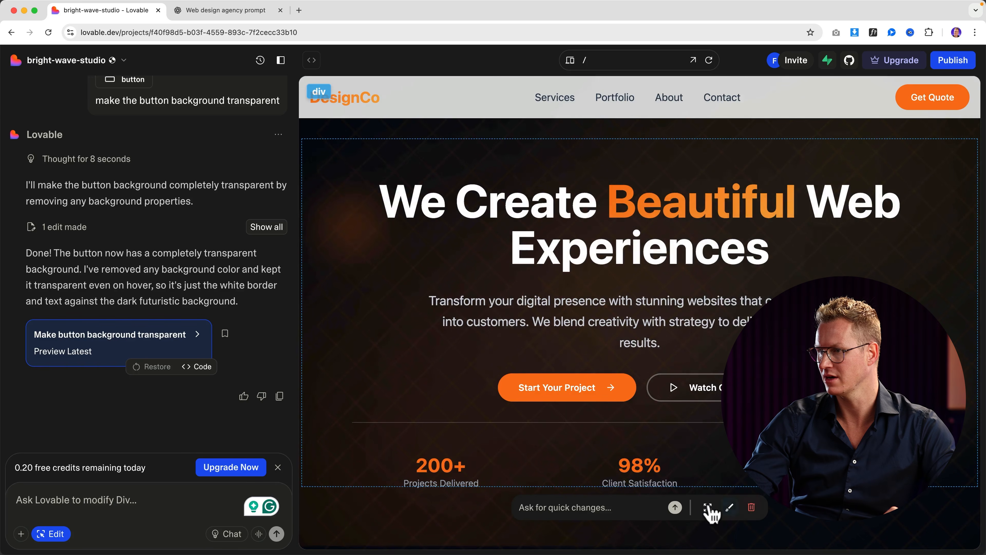
{"action": "left_click", "coordinate": [707, 507]}
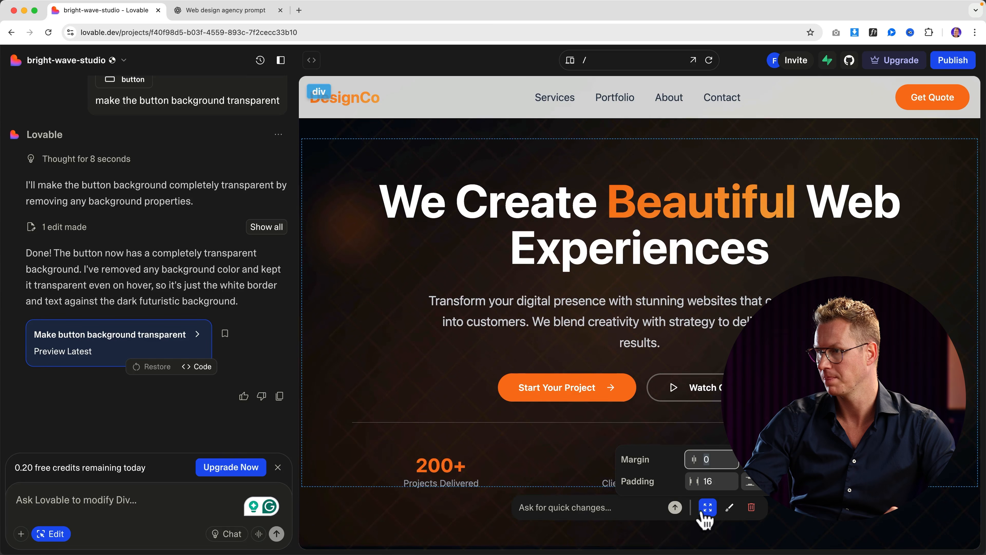
{"action": "left_click", "coordinate": [729, 507]}
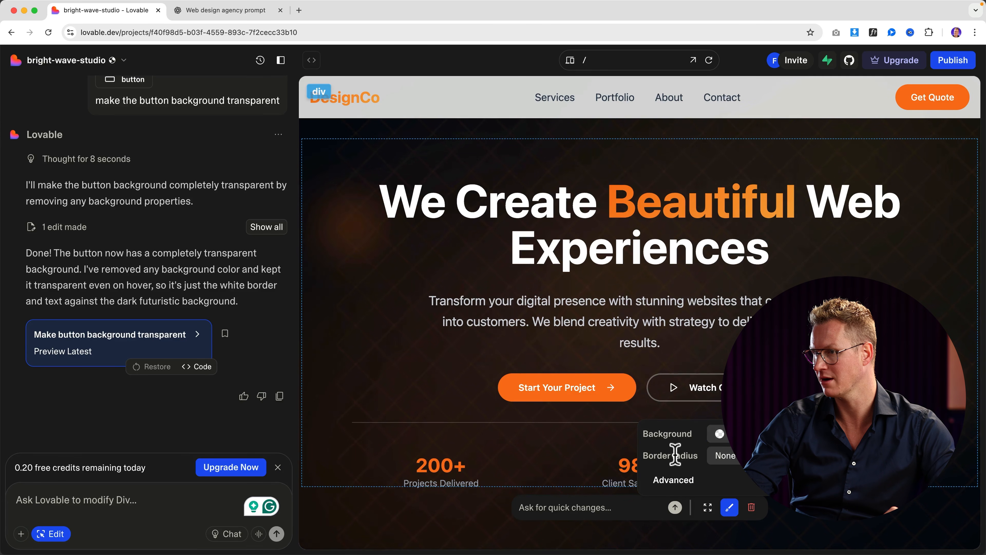
{"action": "scroll", "coordinate": [556, 269], "scroll_direction": "down", "scroll_amount": 3}
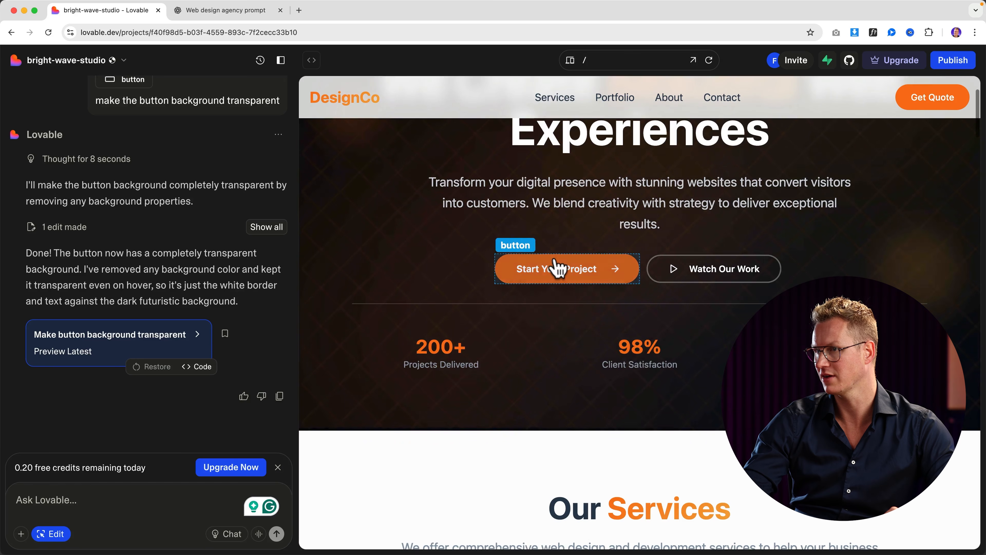
{"action": "left_click", "coordinate": [557, 270]}
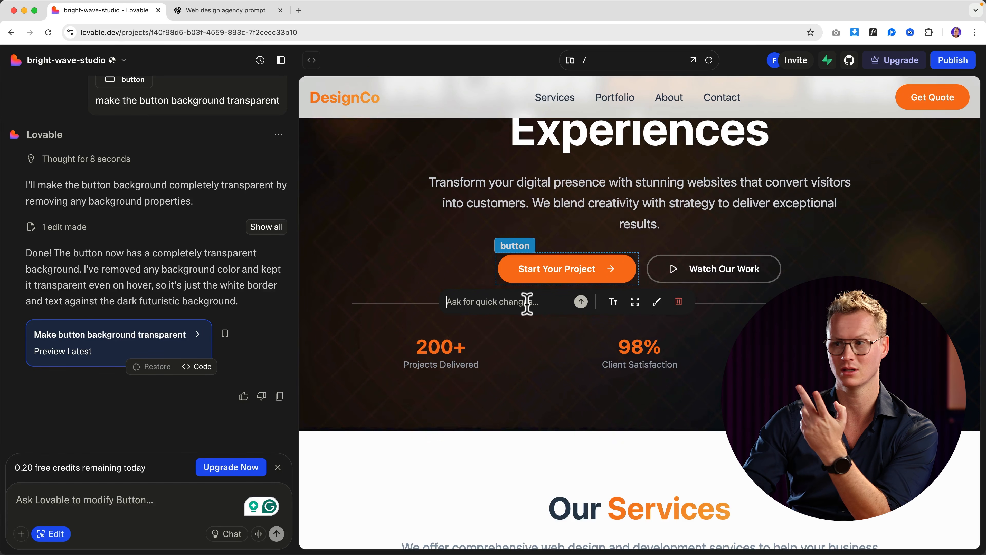
{"action": "scroll", "coordinate": [670, 333], "scroll_direction": "down", "scroll_amount": 15}
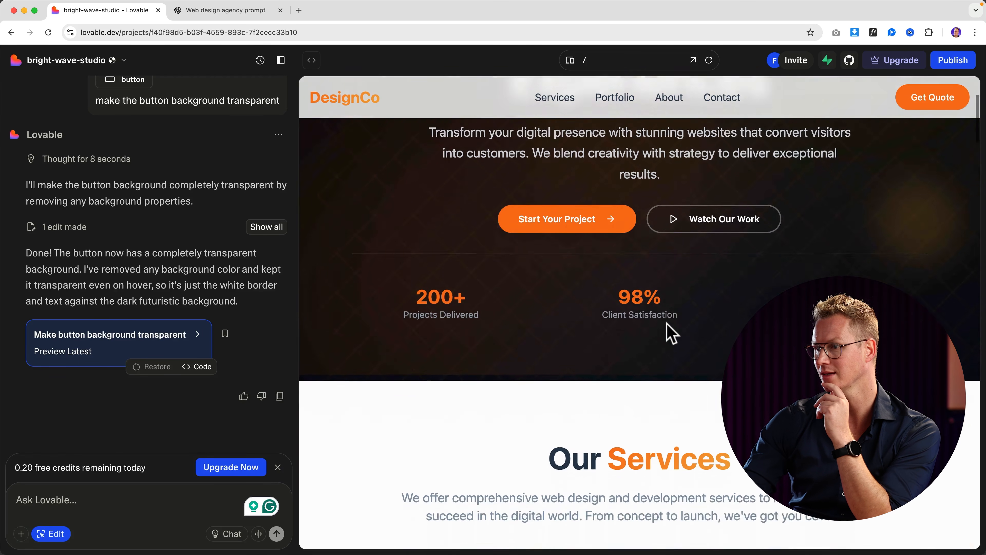
Step: Rename the portfolio heading to 'Latest Work', then change it back to 'Portfolio'
{"action": "scroll", "coordinate": [627, 330], "scroll_direction": "down", "scroll_amount": 10}
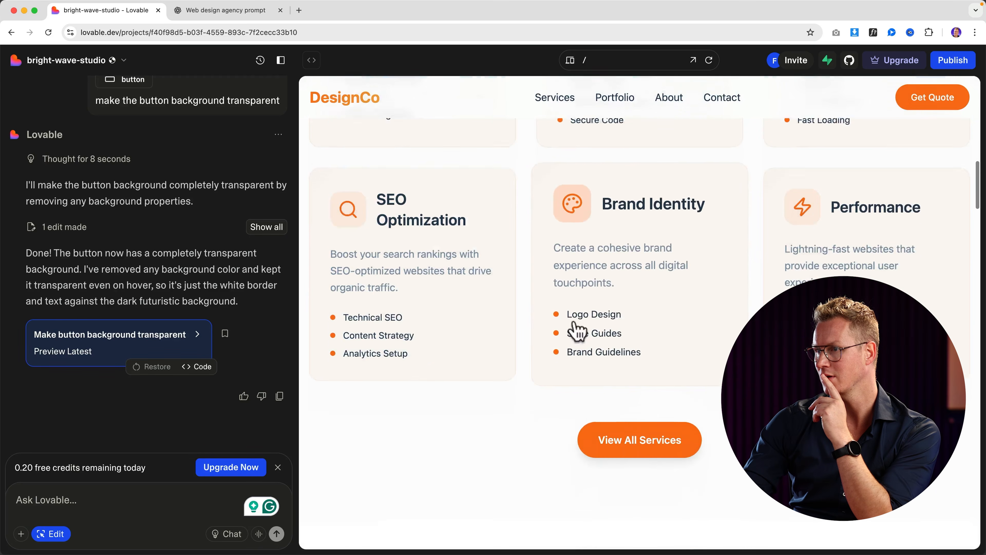
{"action": "scroll", "coordinate": [537, 338], "scroll_direction": "down", "scroll_amount": 4}
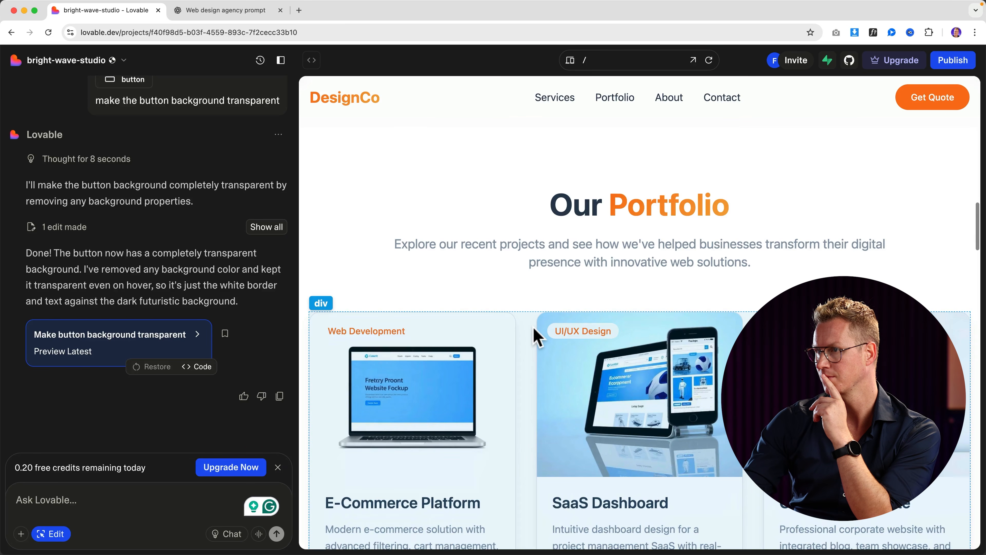
{"action": "scroll", "coordinate": [538, 337], "scroll_direction": "down", "scroll_amount": 1}
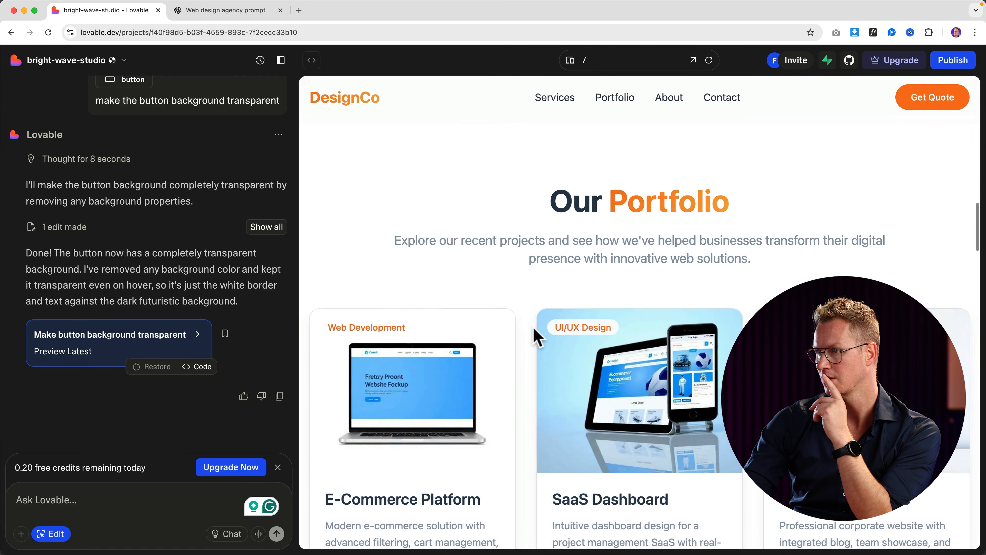
{"action": "left_click", "coordinate": [674, 205]}
{"action": "double_click", "coordinate": [646, 214]}
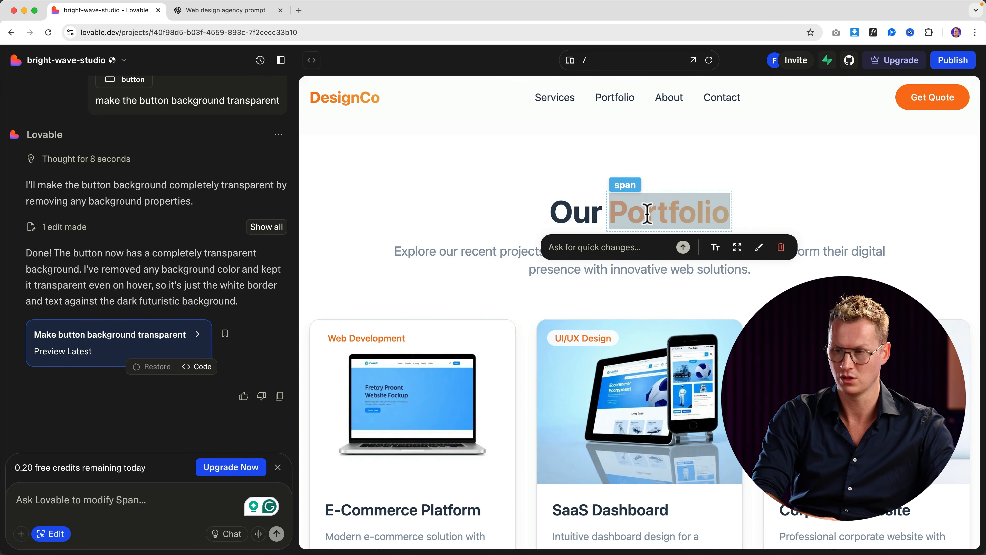
{"action": "type", "text": "Latest Work"}
{"action": "triple_click", "coordinate": [693, 212]}
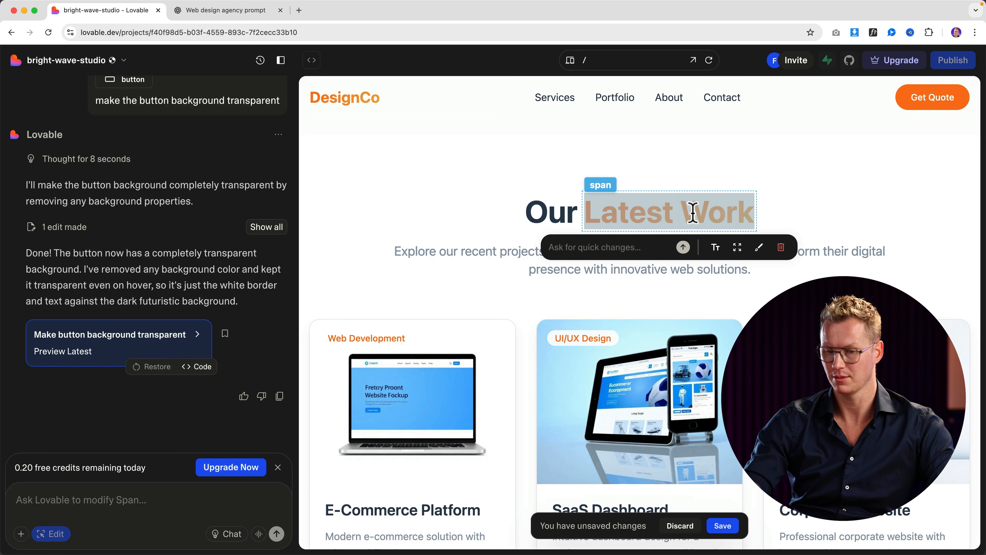
{"action": "type", "text": "Portfolio"}
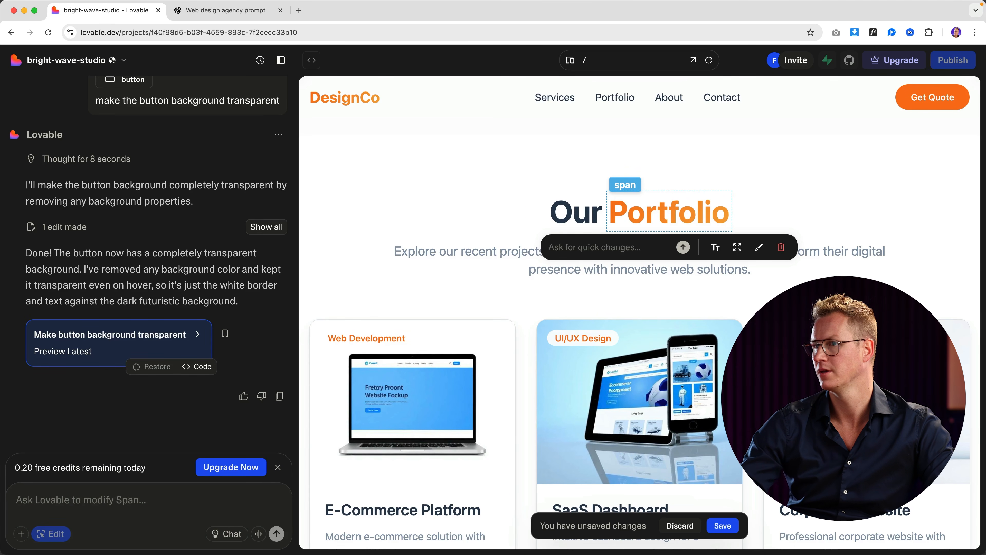
Step: Select the portfolio intro paragraph and the Web Development project image
{"action": "left_click", "coordinate": [527, 252]}
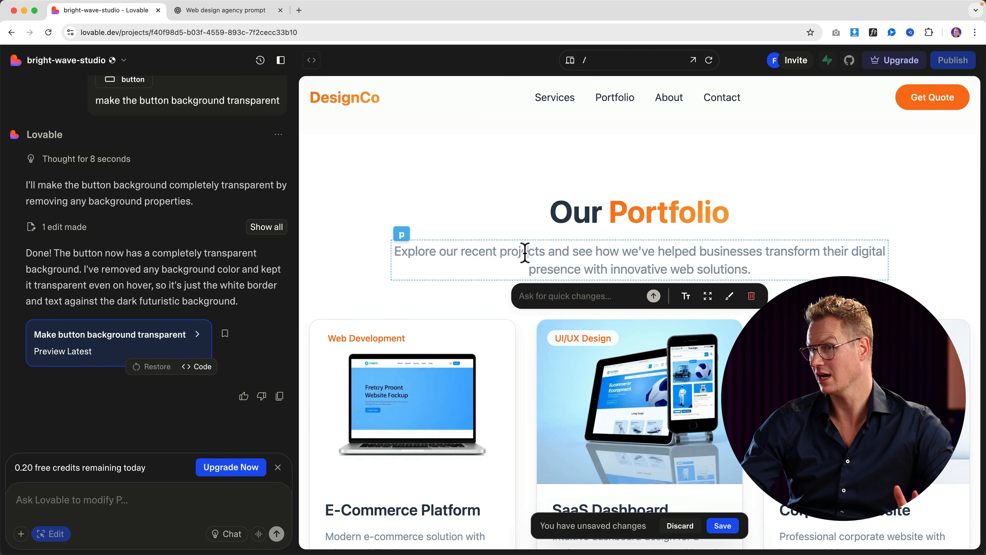
{"action": "scroll", "coordinate": [564, 254], "scroll_direction": "down", "scroll_amount": 4}
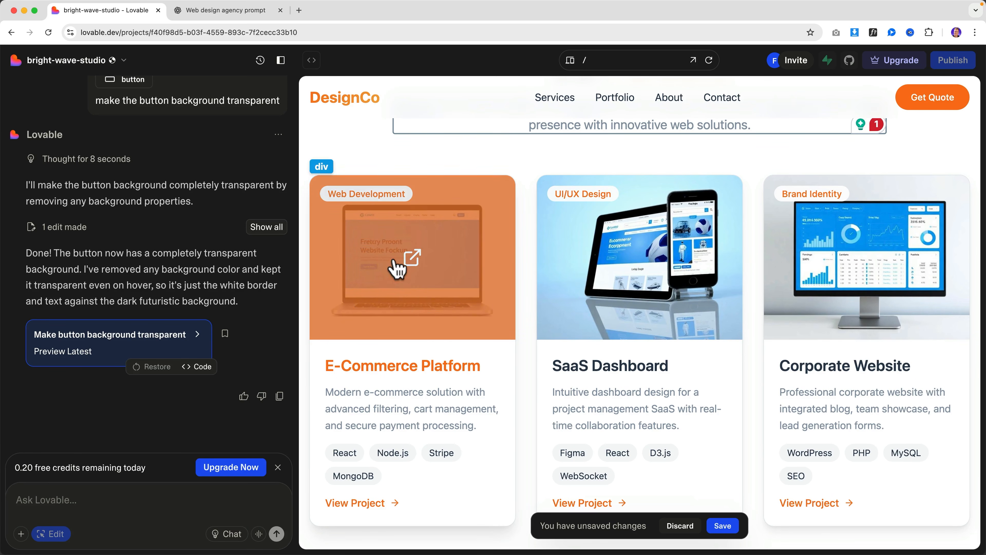
{"action": "left_click", "coordinate": [400, 267]}
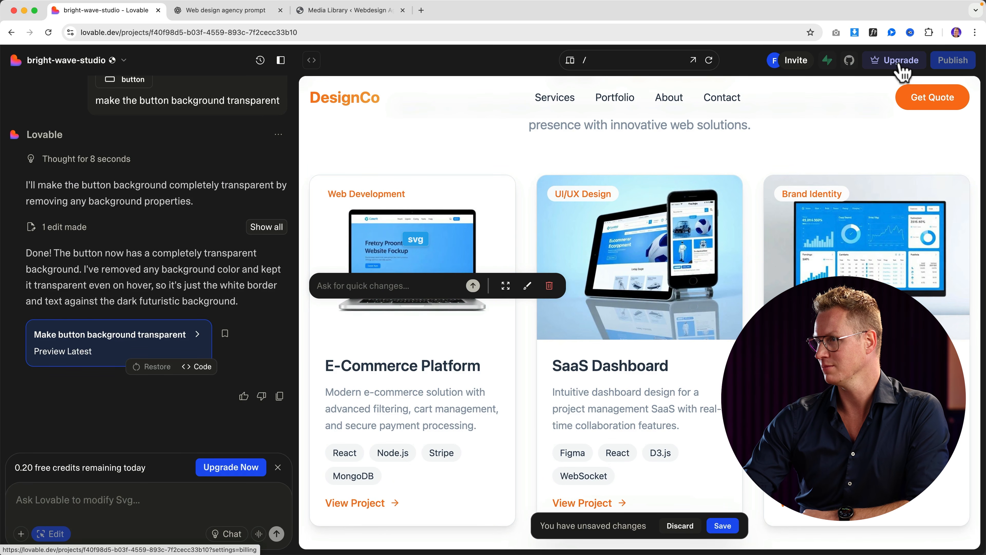
Step: In Plans & Billing, set Pro to 100 credits per month with monthly billing
{"action": "left_click", "coordinate": [899, 66]}
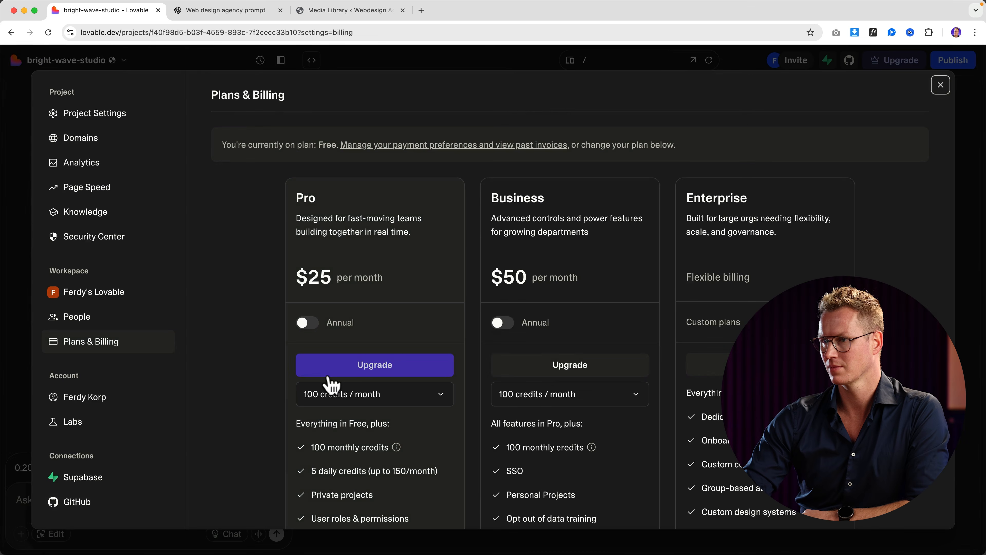
{"action": "scroll", "coordinate": [332, 223], "scroll_direction": "down", "scroll_amount": 3}
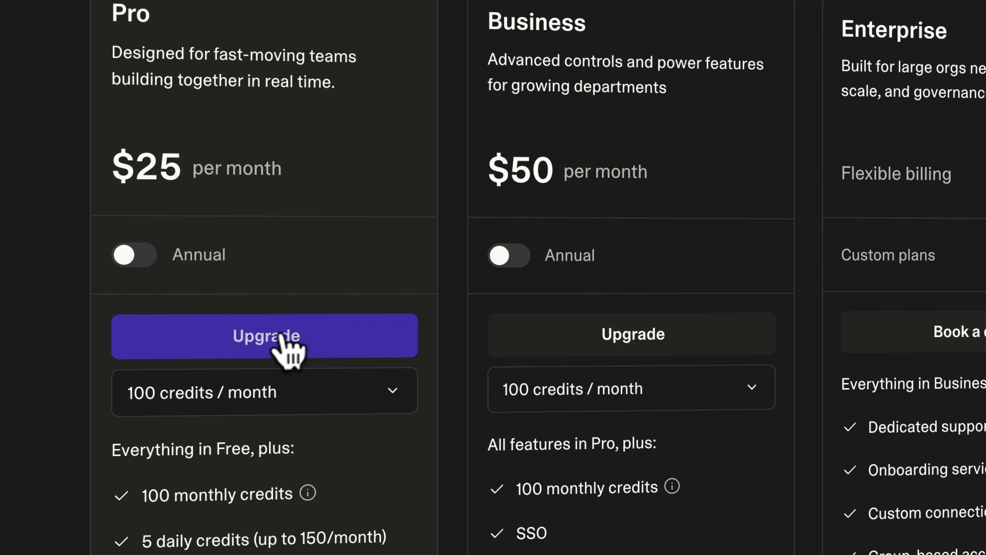
{"action": "left_click", "coordinate": [289, 394]}
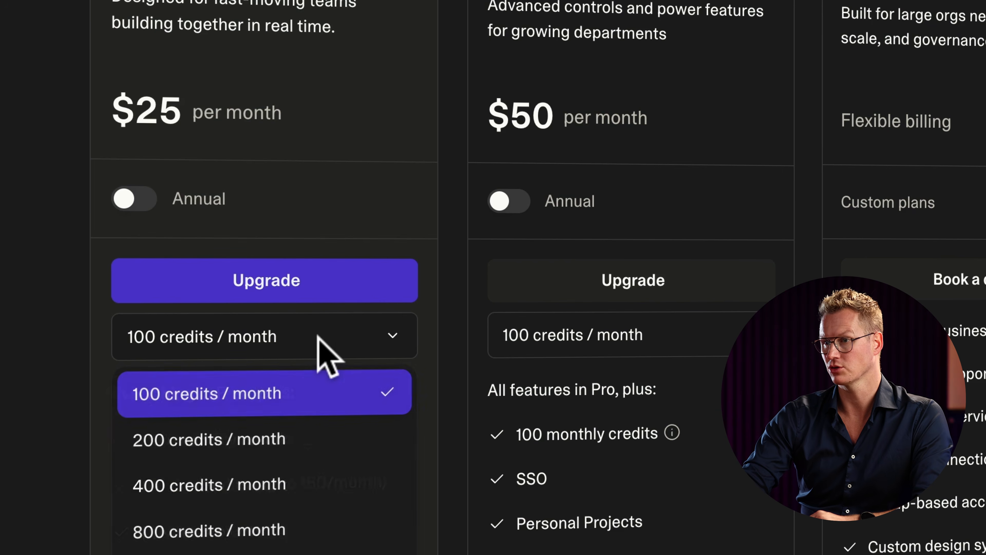
{"action": "left_click", "coordinate": [243, 400]}
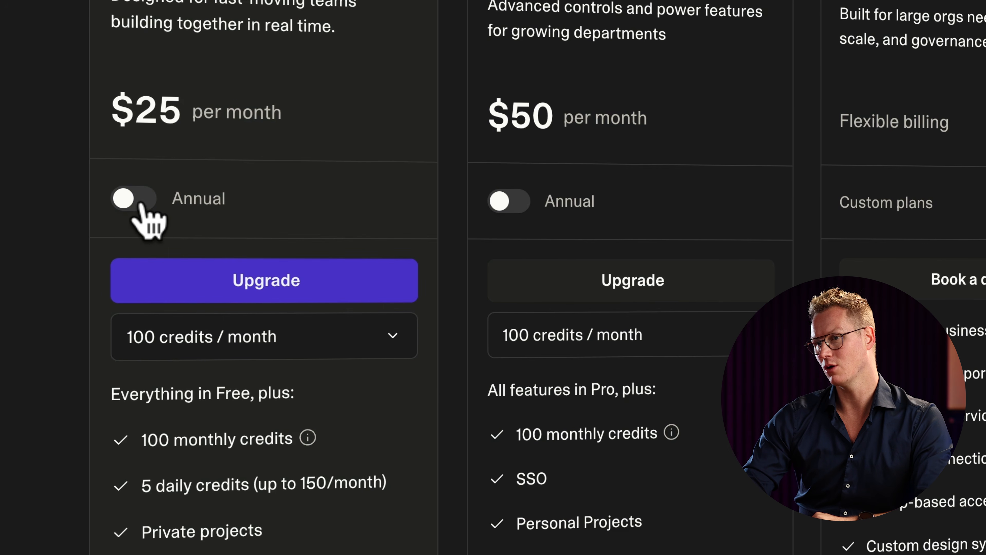
{"action": "left_click", "coordinate": [134, 199]}
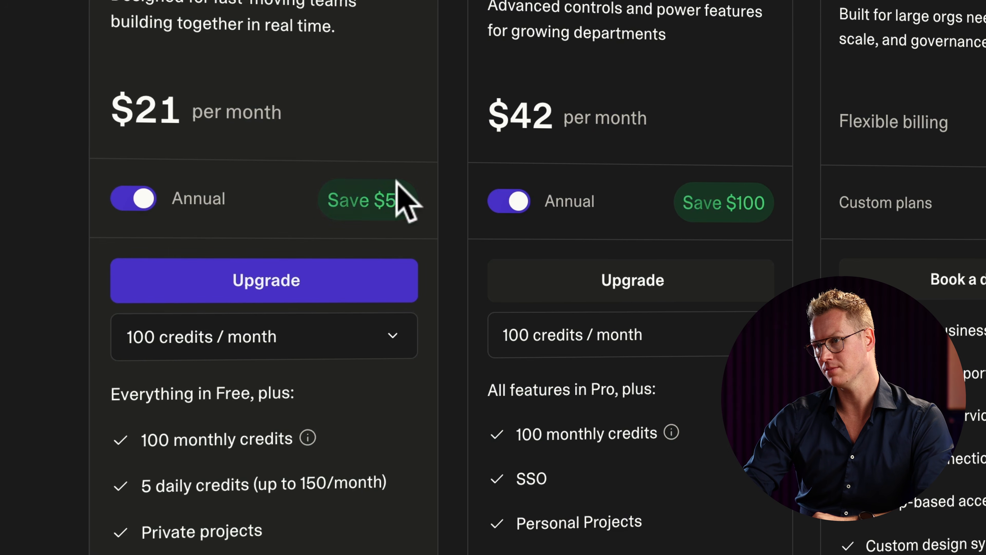
{"action": "left_click", "coordinate": [328, 327]}
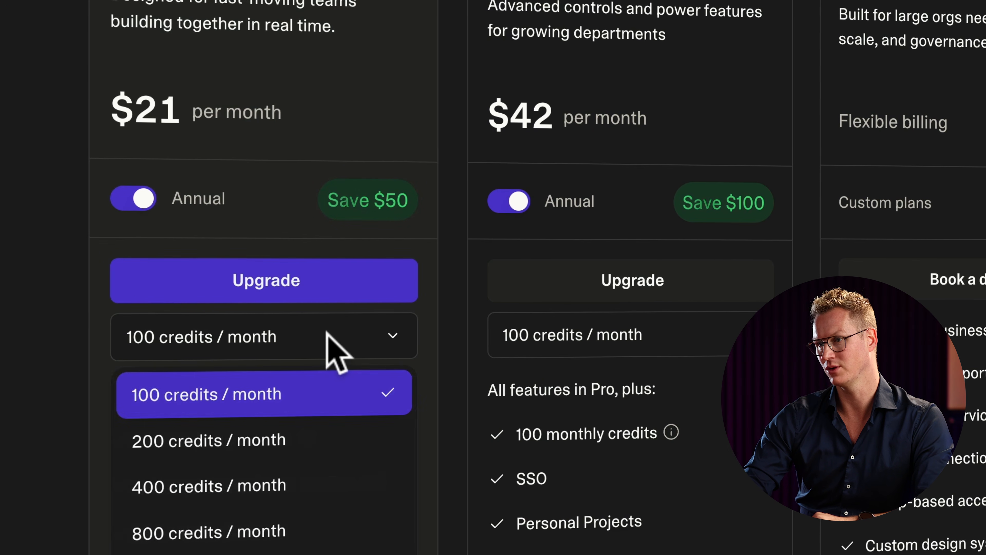
{"action": "left_click", "coordinate": [374, 336]}
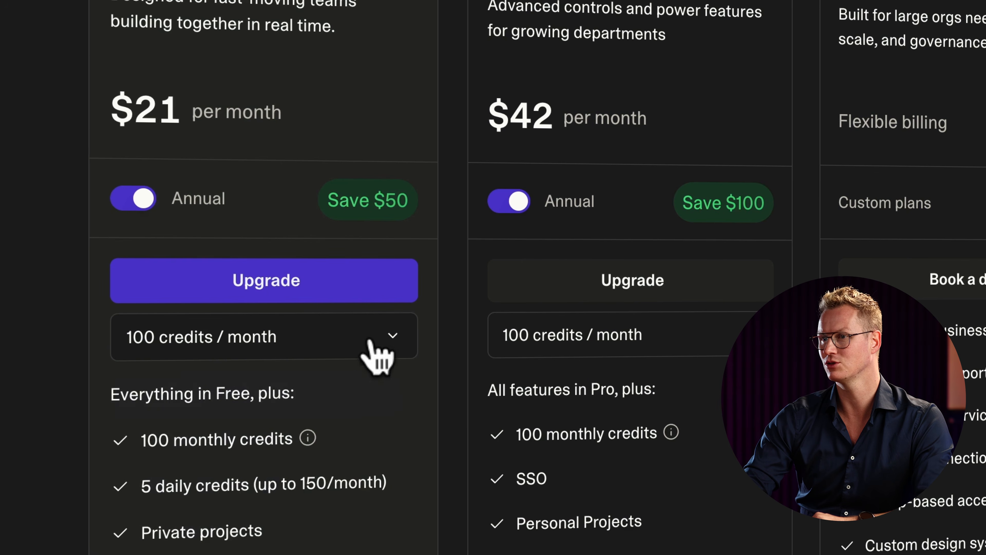
{"action": "left_click", "coordinate": [136, 198]}
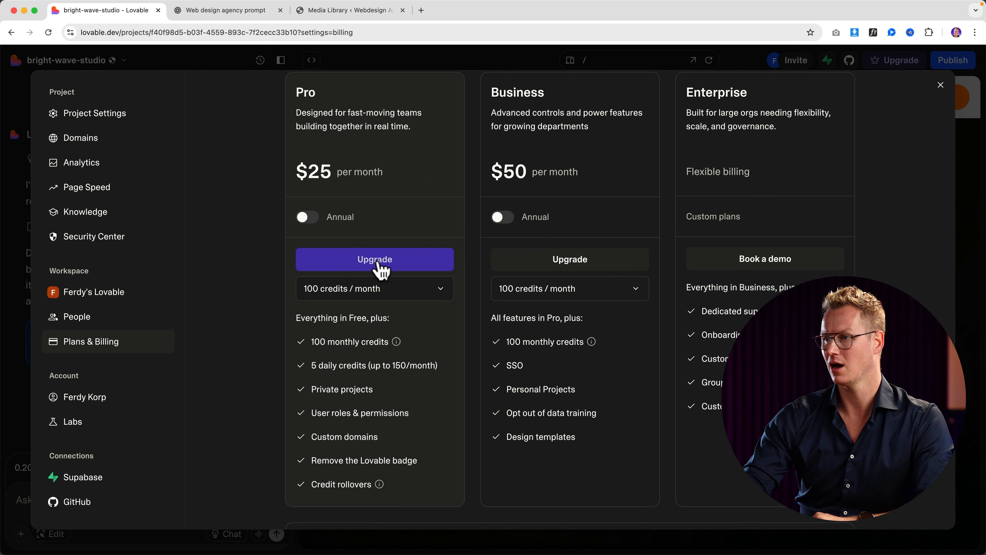
Step: Upgrade to the Pro plan, paying by card in the checkout
{"action": "left_click", "coordinate": [359, 270]}
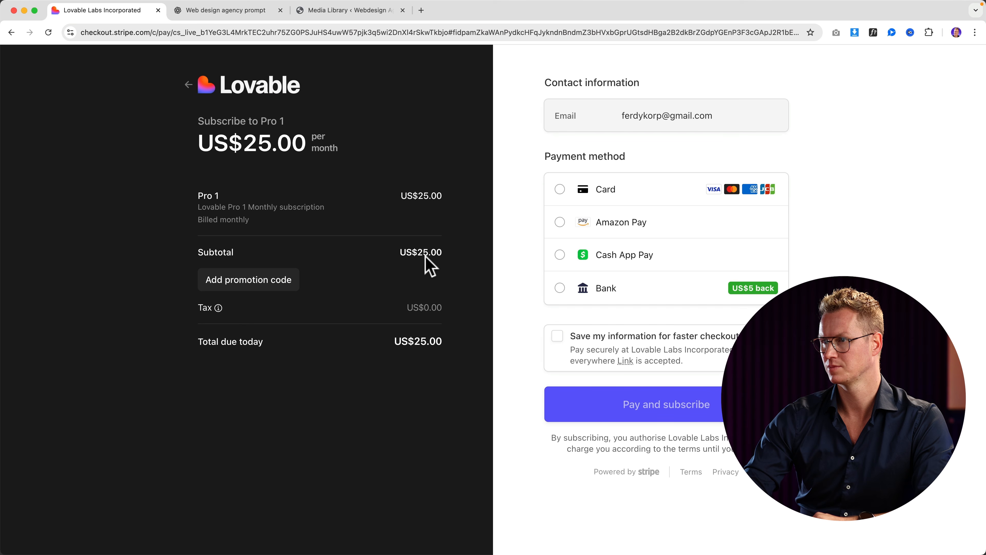
{"action": "left_click", "coordinate": [624, 193]}
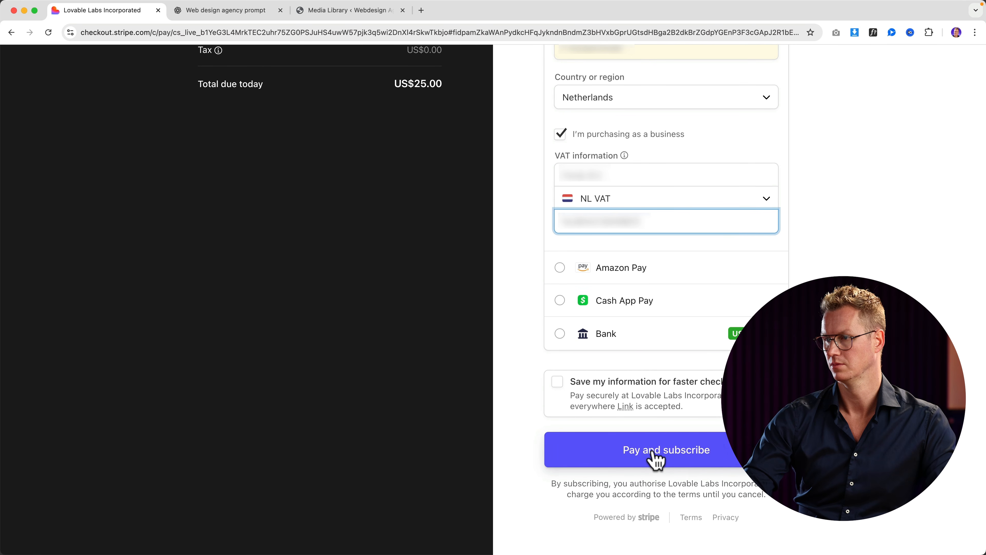
{"action": "left_click", "coordinate": [653, 451]}
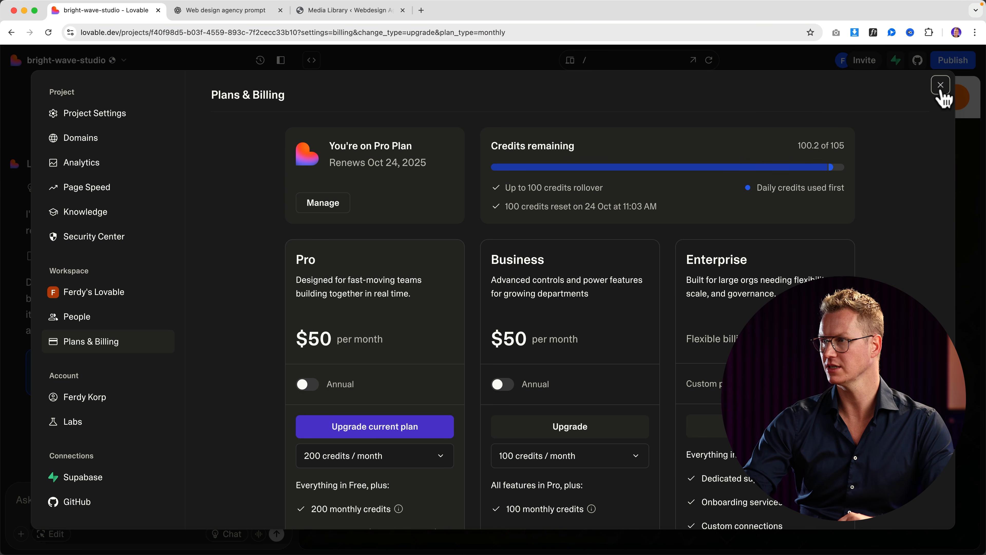
Step: Close billing and request FerdyComLogo.svg in header and footer, linking home, with its orange as main colour
{"action": "left_click", "coordinate": [941, 86]}
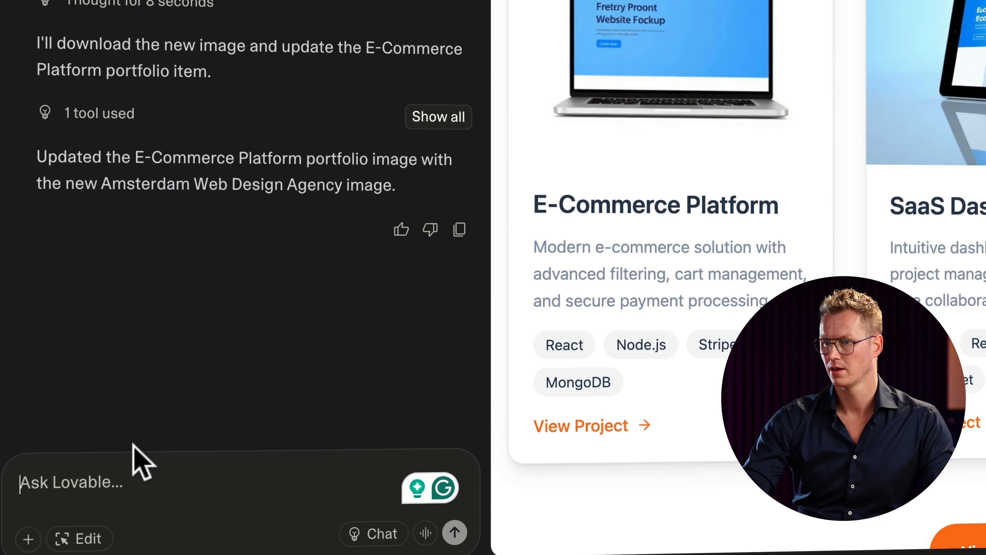
{"action": "left_click", "coordinate": [118, 489]}
{"action": "type", "text": "Re"}
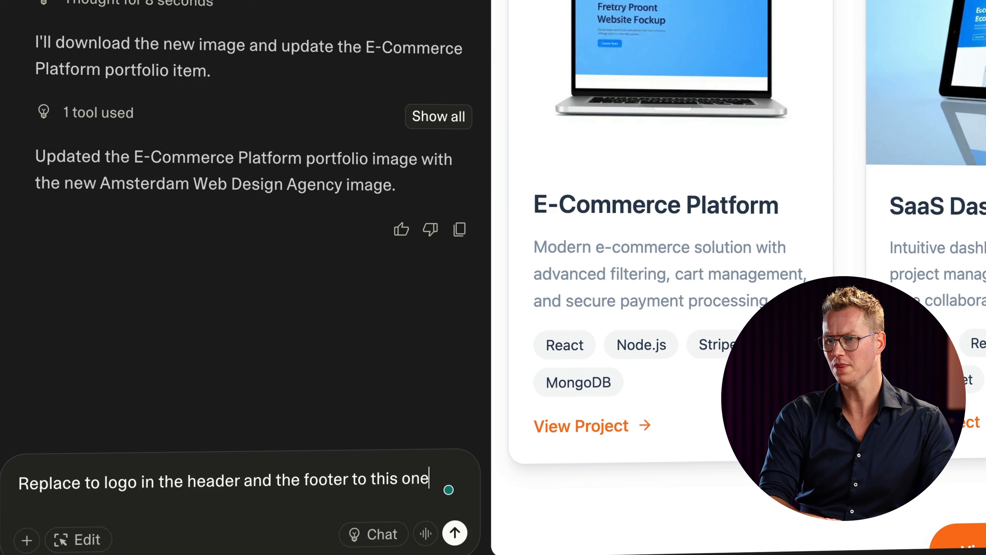
{"action": "type", "text": "https://ferdy.com/wp-content/uploads/FerdyComLogo.svg"}
{"action": "type", "text": "an"}
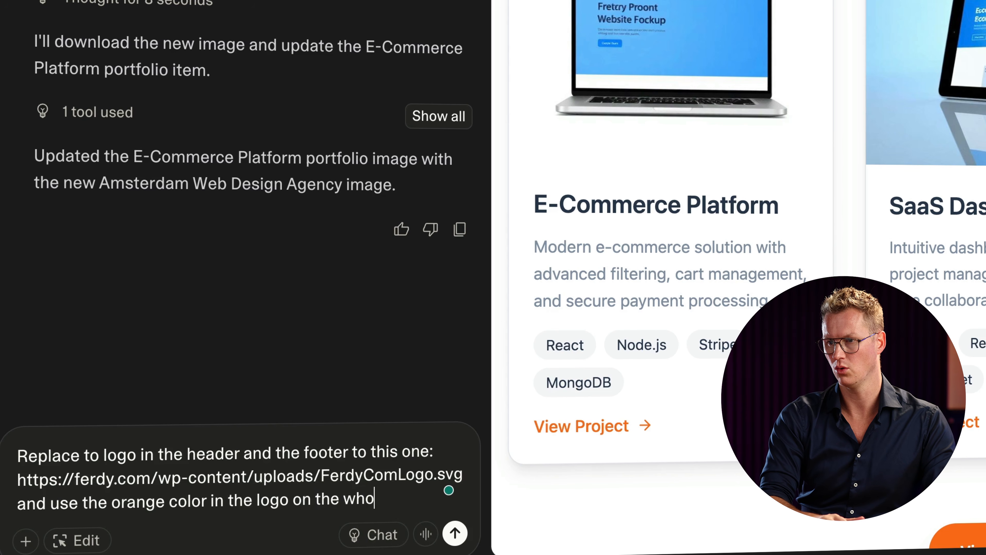
{"action": "type", "text": "as the main color. Also"}
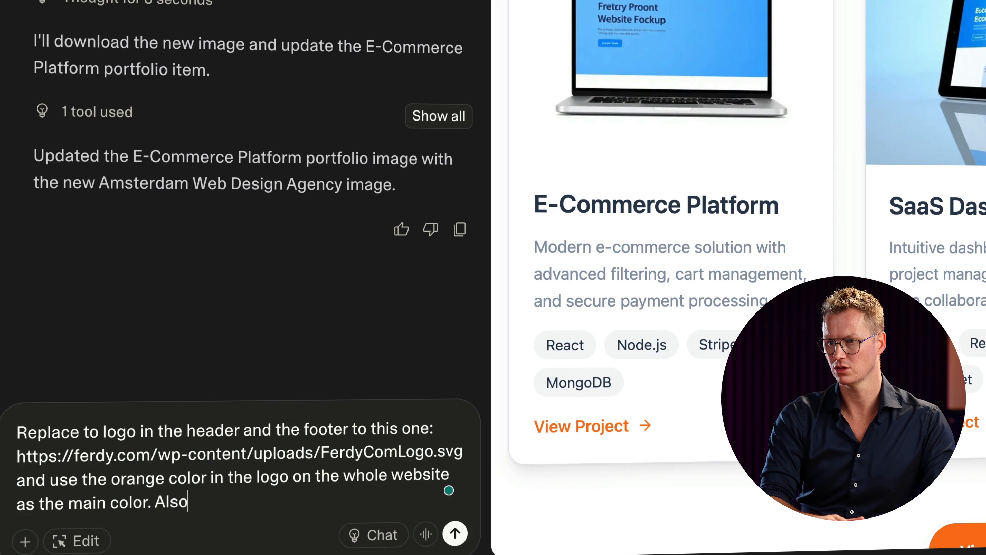
{"action": "type", "text": "as one of the 2 colors i"}
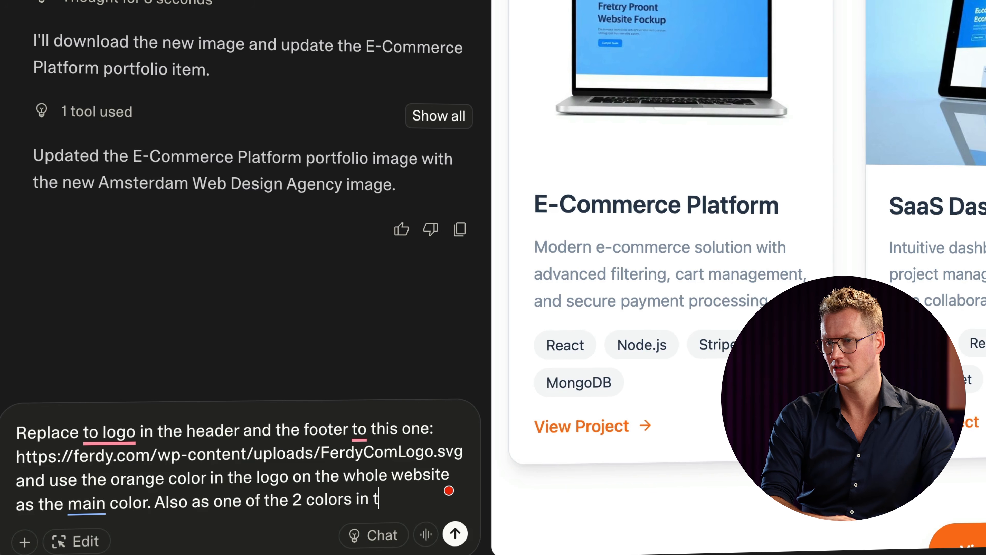
{"action": "type", "text": "nts"}
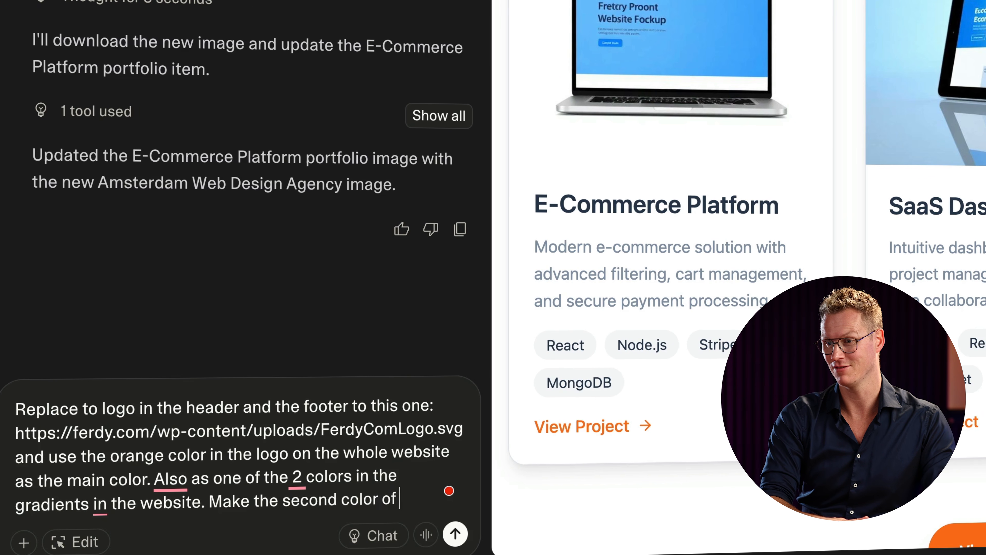
{"action": "type", "text": "raid"}
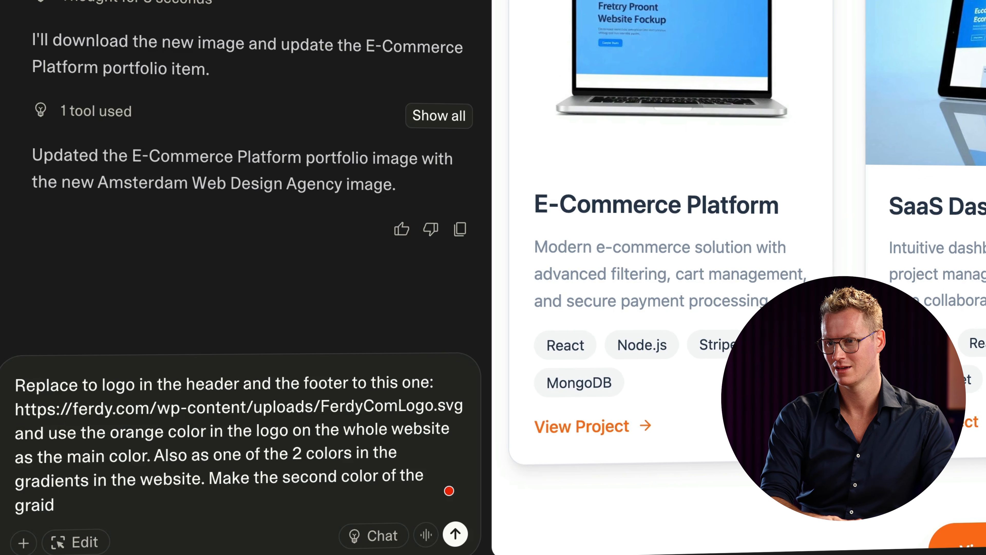
{"action": "key", "text": "BackSpace"}
{"action": "key", "text": "BackSpace"}
{"action": "type", "text": "dient slightly ligher. And make the logo a lin"}
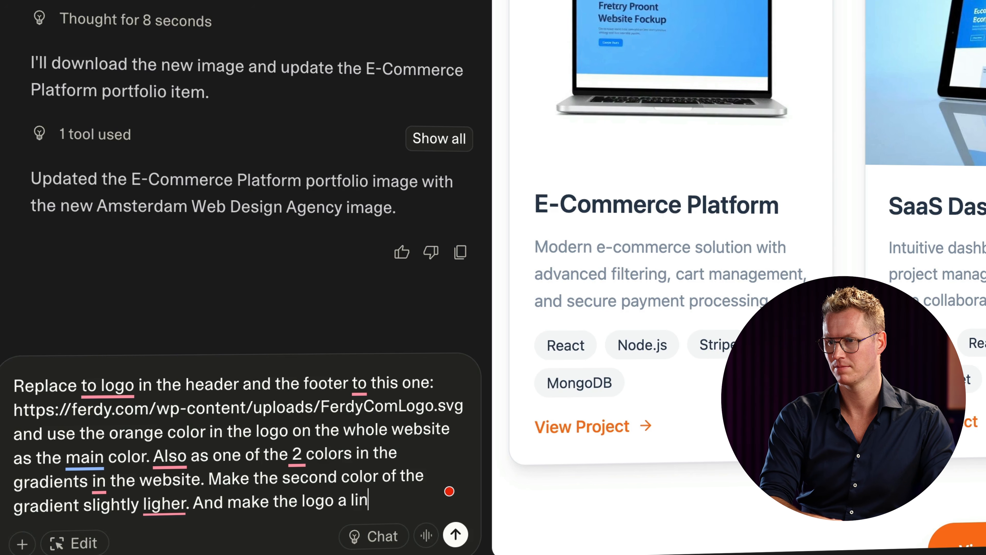
{"action": "type", "text": "the homepage."}
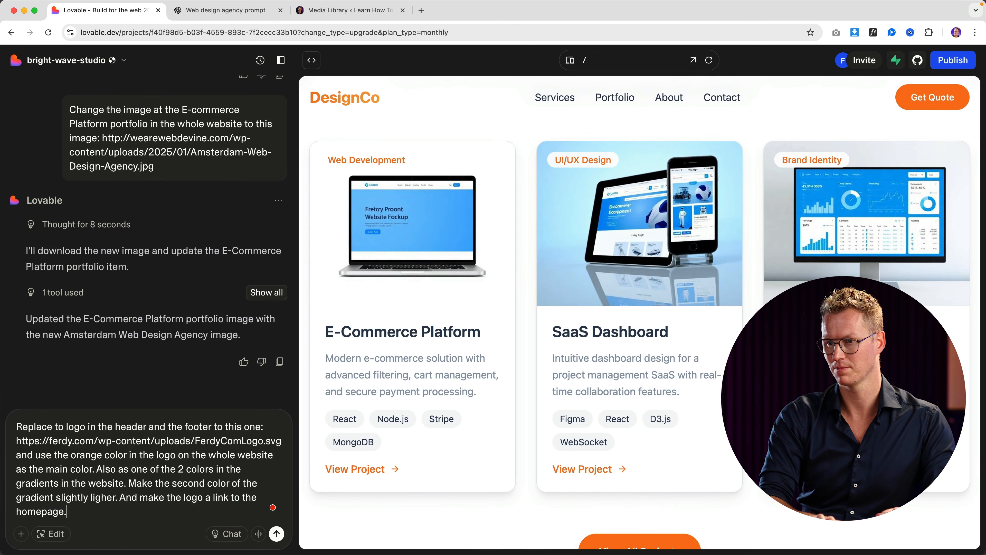
{"action": "key", "text": "Return"}
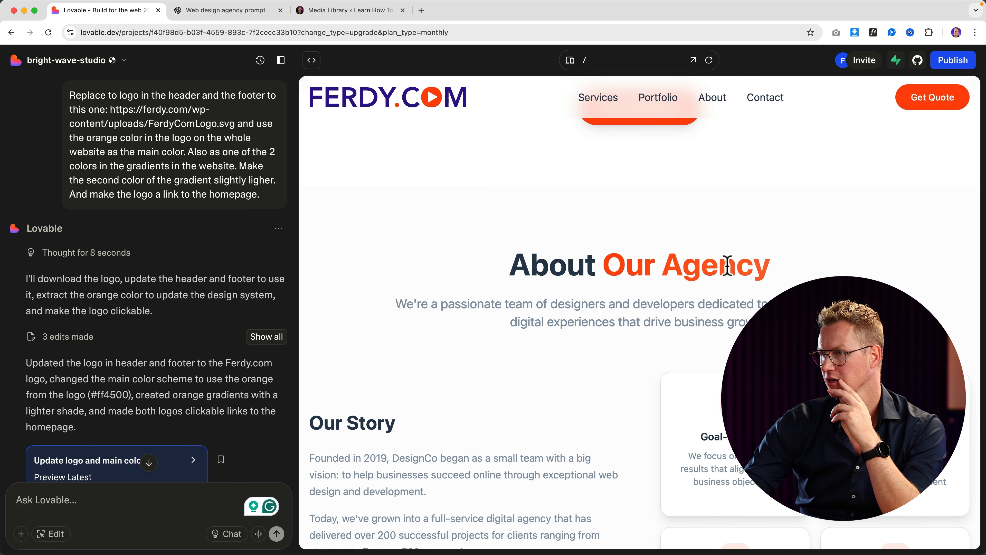
Step: Review the new logo and orange scheme in the preview, then begin a logo-size request
{"action": "scroll", "coordinate": [631, 297], "scroll_direction": "down", "scroll_amount": 15}
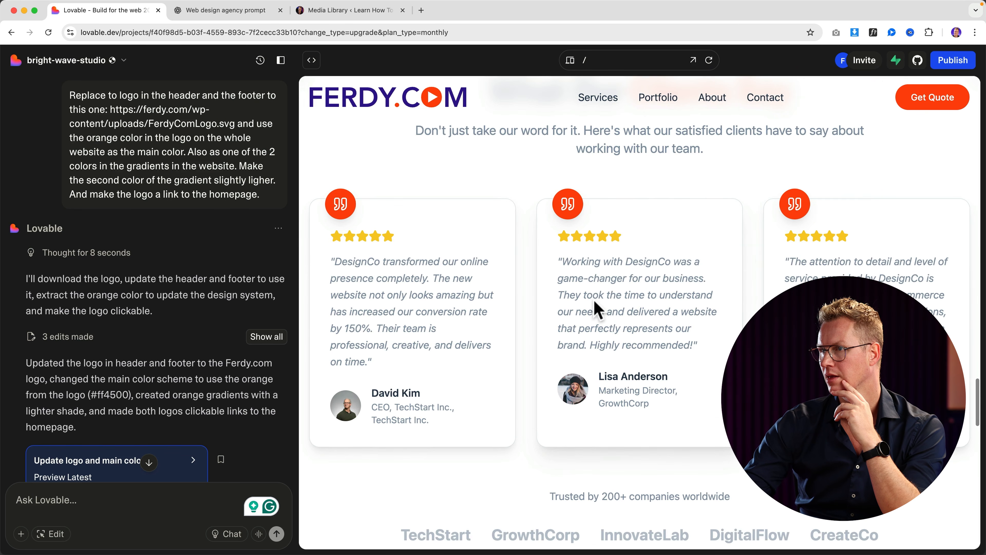
{"action": "scroll", "coordinate": [582, 311], "scroll_direction": "down", "scroll_amount": 10}
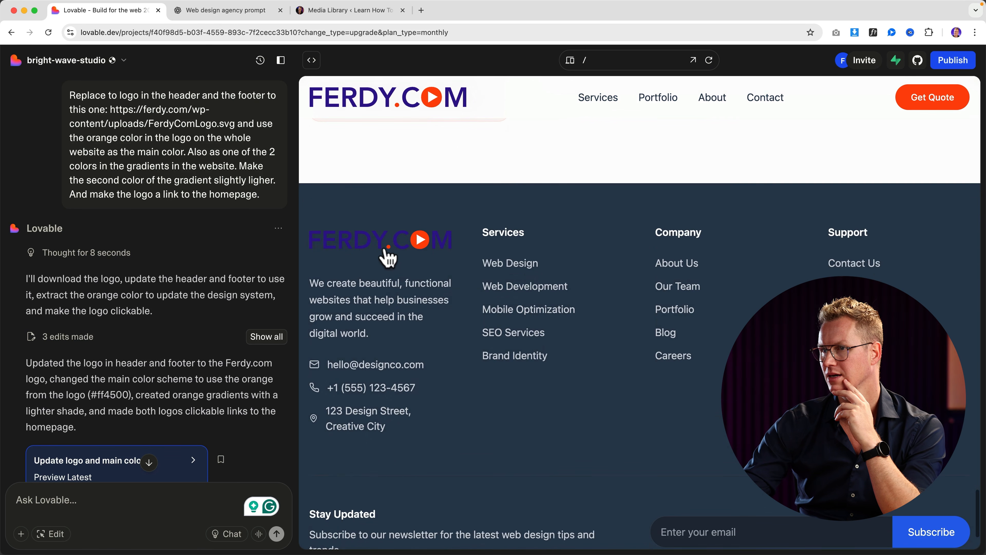
{"action": "scroll", "coordinate": [454, 269], "scroll_direction": "up", "scroll_amount": 15}
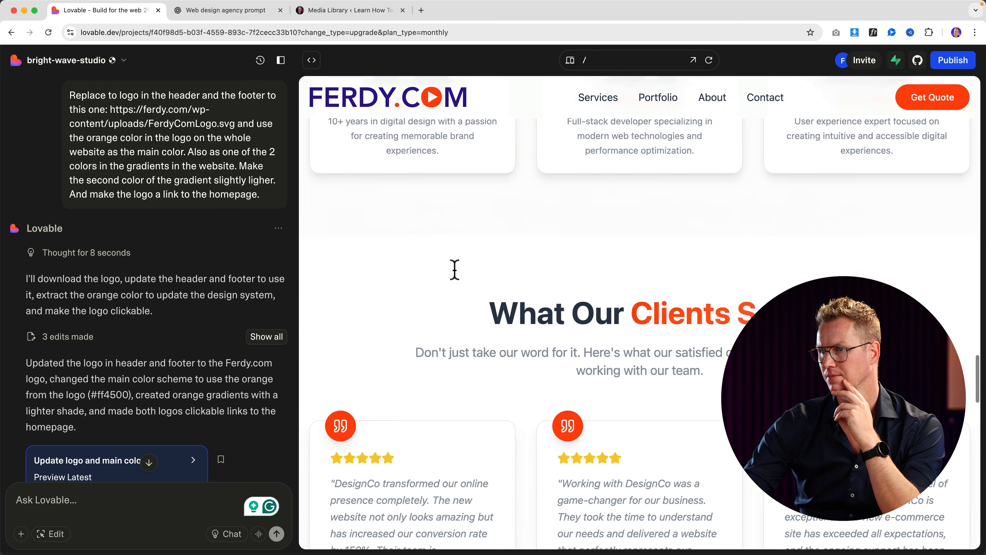
{"action": "scroll", "coordinate": [459, 283], "scroll_direction": "up", "scroll_amount": 10}
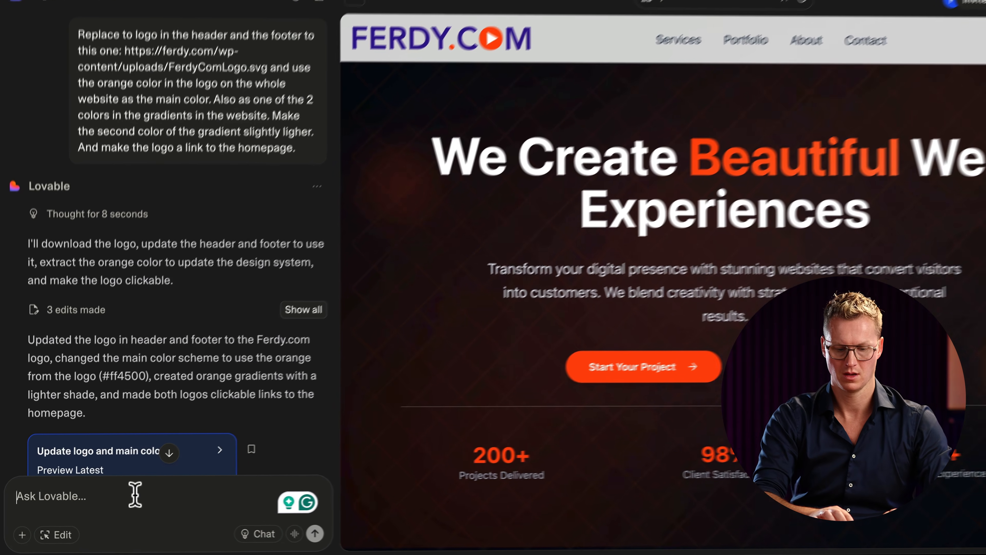
{"action": "type", "text": "Make the logo twice a"}
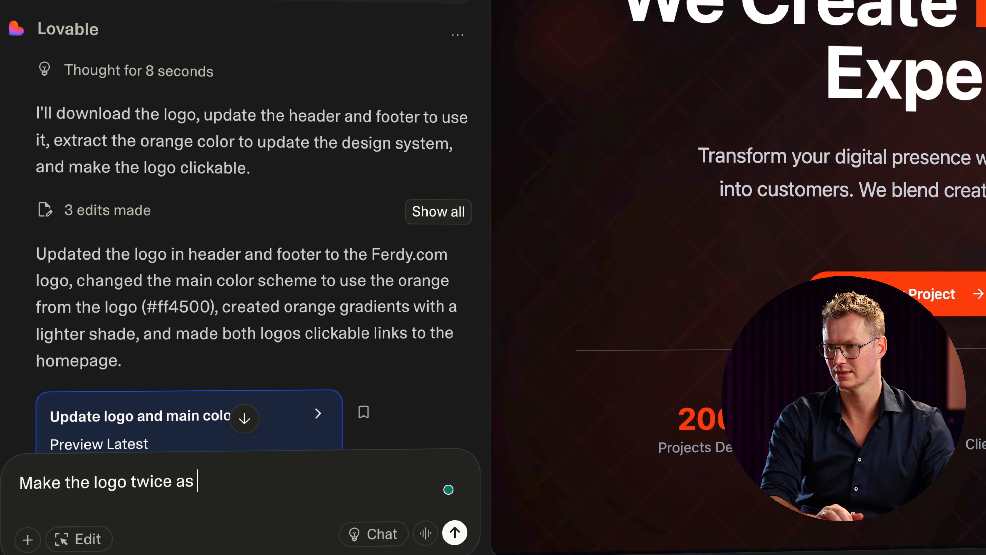
{"action": "type", "text": " small on the header and use thi"}
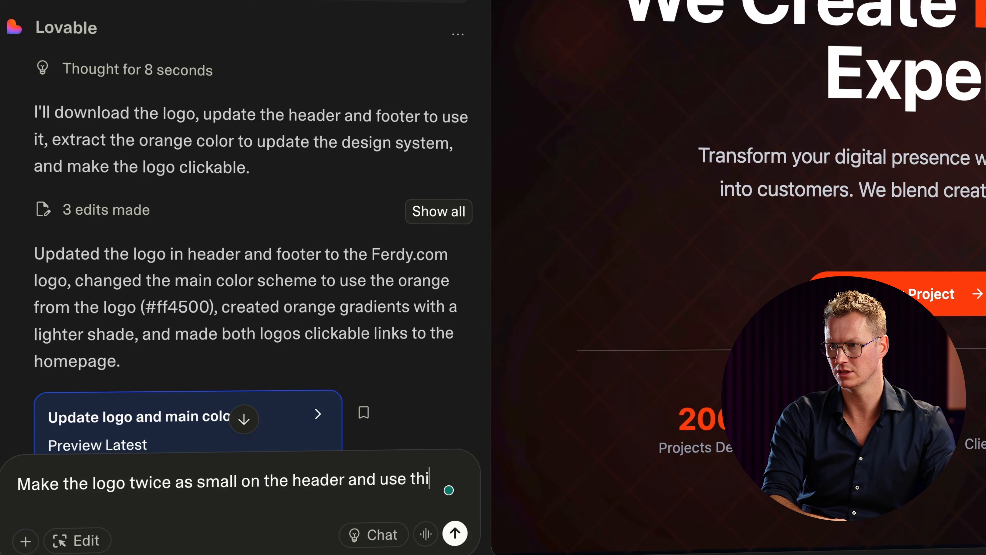
{"action": "type", "text": "go in"}
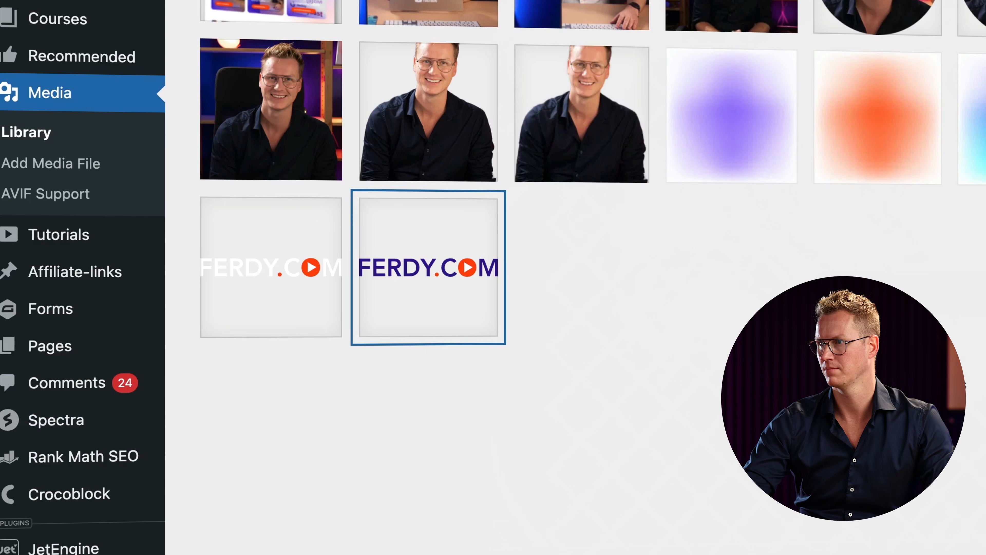
Step: Request a half-size header logo and the white FerdyComLogoWhite.svg logo in the footer
{"action": "left_click", "coordinate": [280, 292]}
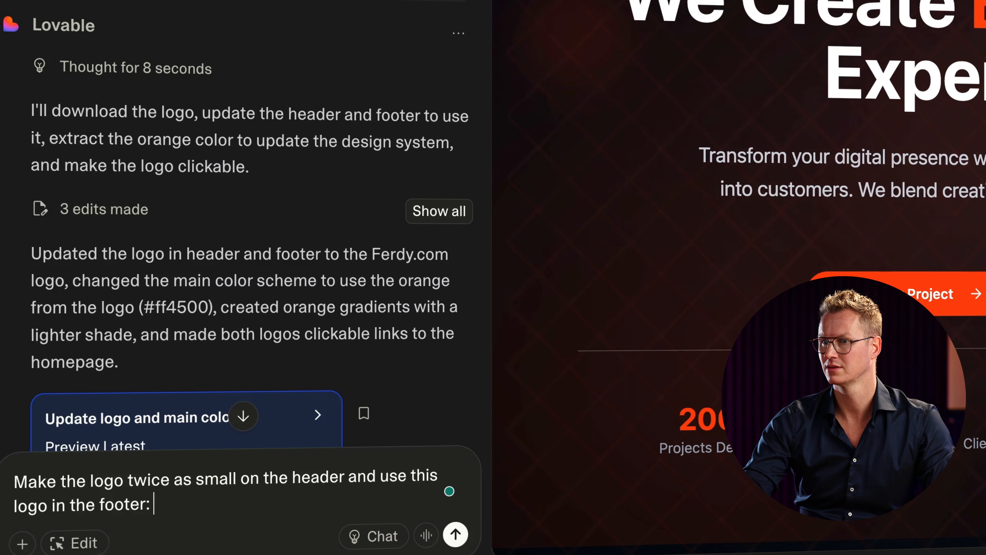
{"action": "type", "text": "https://ferdy.com/wp-content/uploads/FerdyComLogoWhite.svg"}
{"action": "key", "text": "Return"}
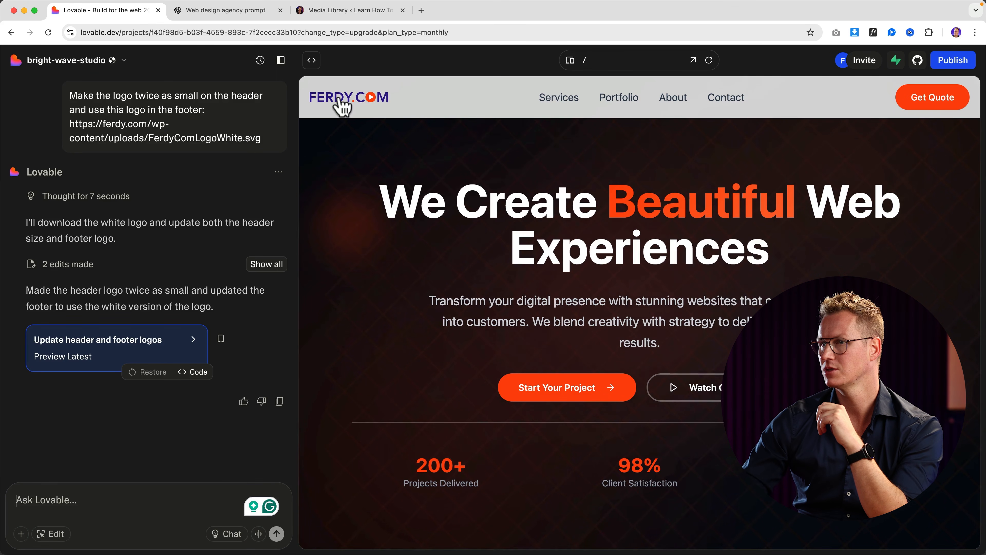
Step: Delete the footer's Stay Updated newsletter block in edit mode and save the change
{"action": "scroll", "coordinate": [563, 166], "scroll_direction": "down", "scroll_amount": 10}
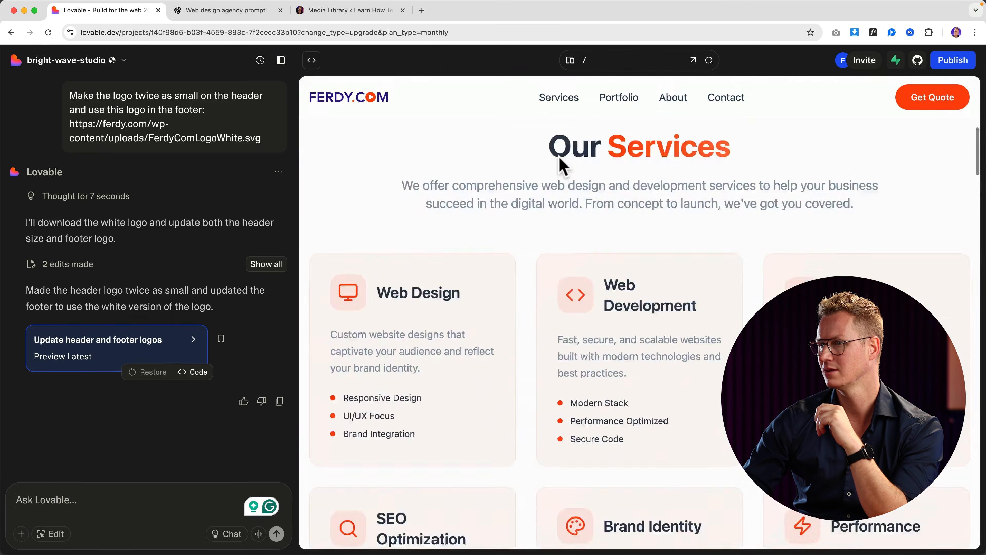
{"action": "scroll", "coordinate": [562, 165], "scroll_direction": "down", "scroll_amount": 20}
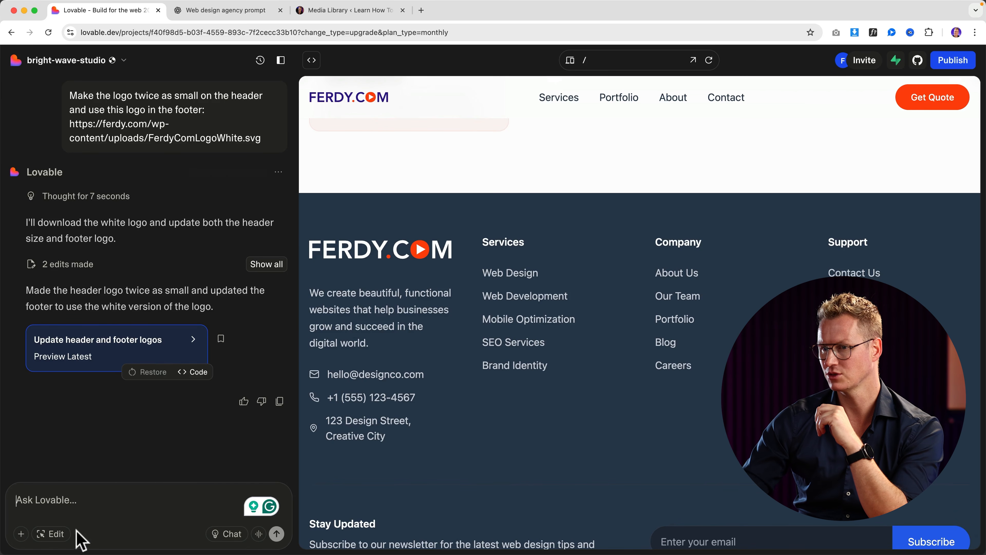
{"action": "left_click", "coordinate": [56, 535]}
{"action": "left_click", "coordinate": [373, 310]}
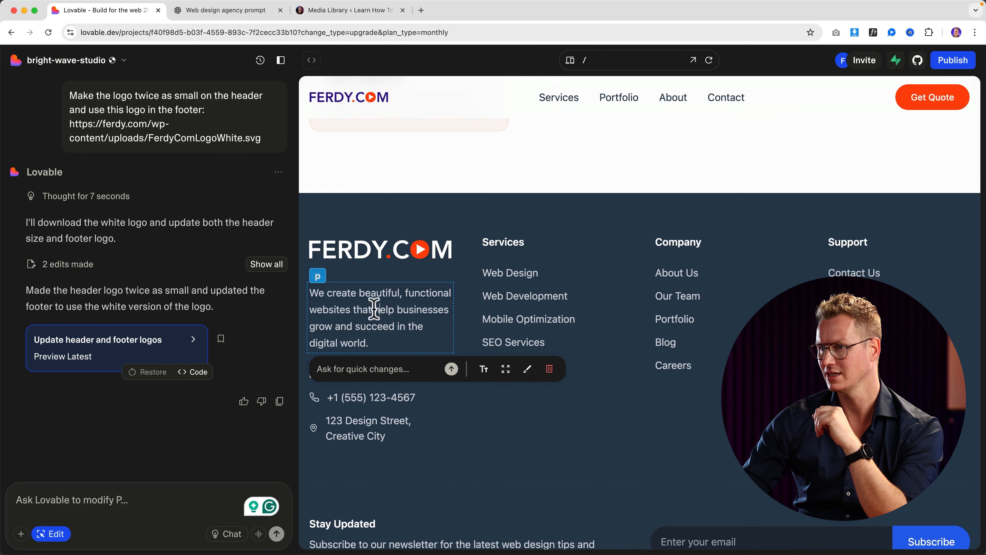
{"action": "left_click", "coordinate": [369, 396]}
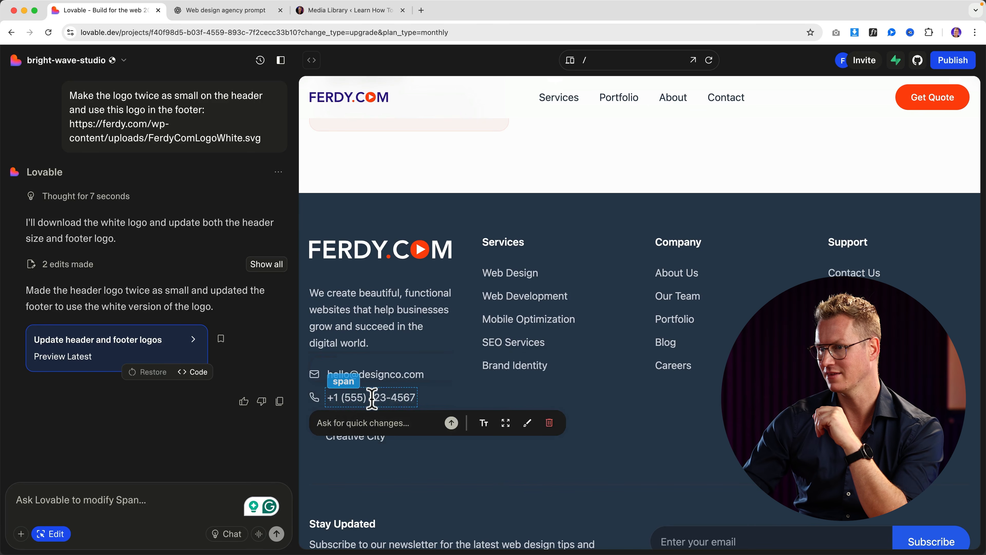
{"action": "scroll", "coordinate": [454, 412], "scroll_direction": "down", "scroll_amount": 3}
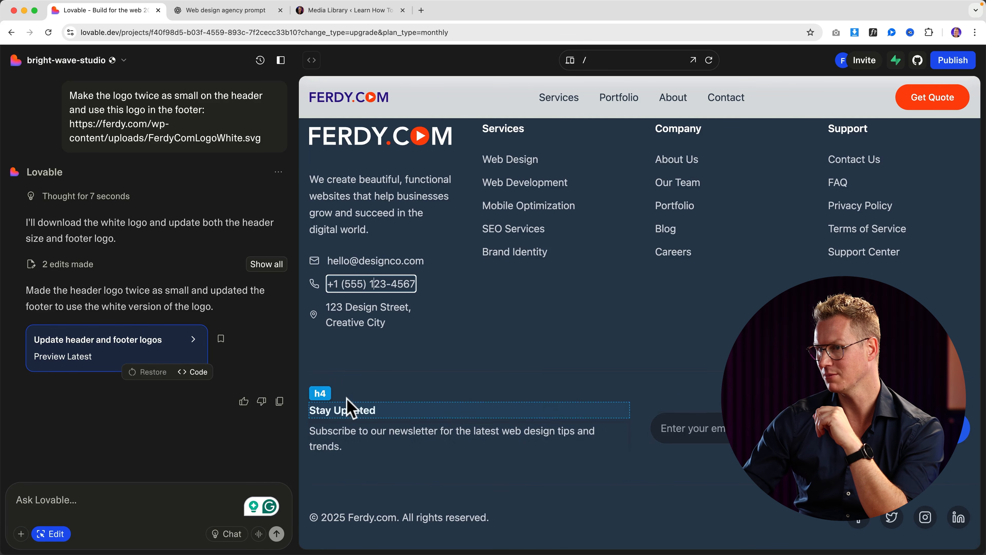
{"action": "left_click", "coordinate": [369, 397]}
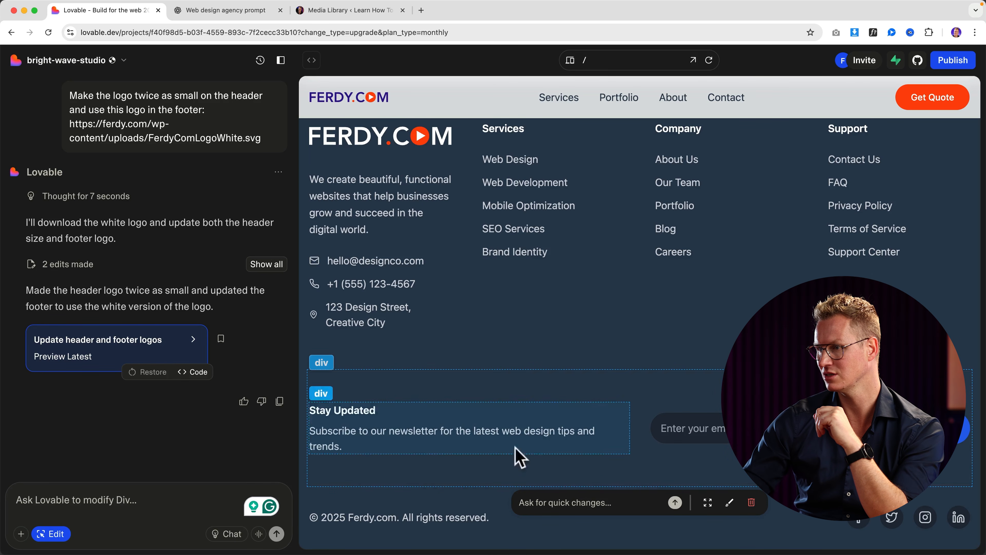
{"action": "left_click", "coordinate": [750, 503]}
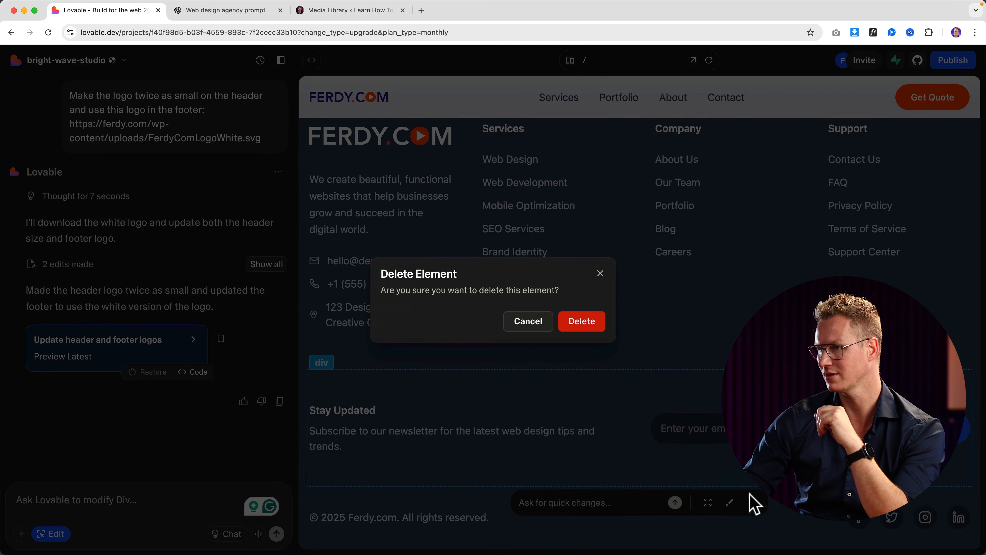
{"action": "left_click", "coordinate": [581, 321]}
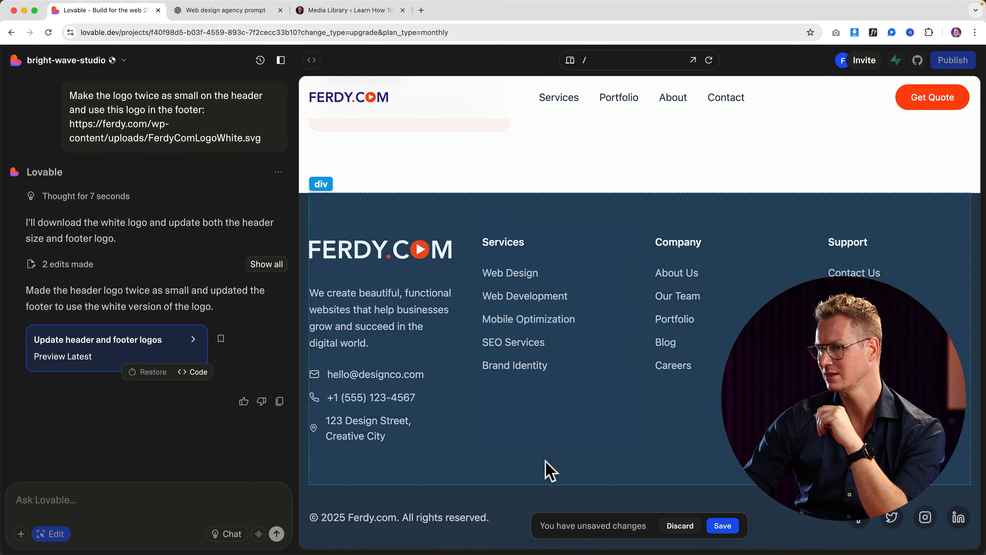
{"action": "left_click", "coordinate": [723, 526]}
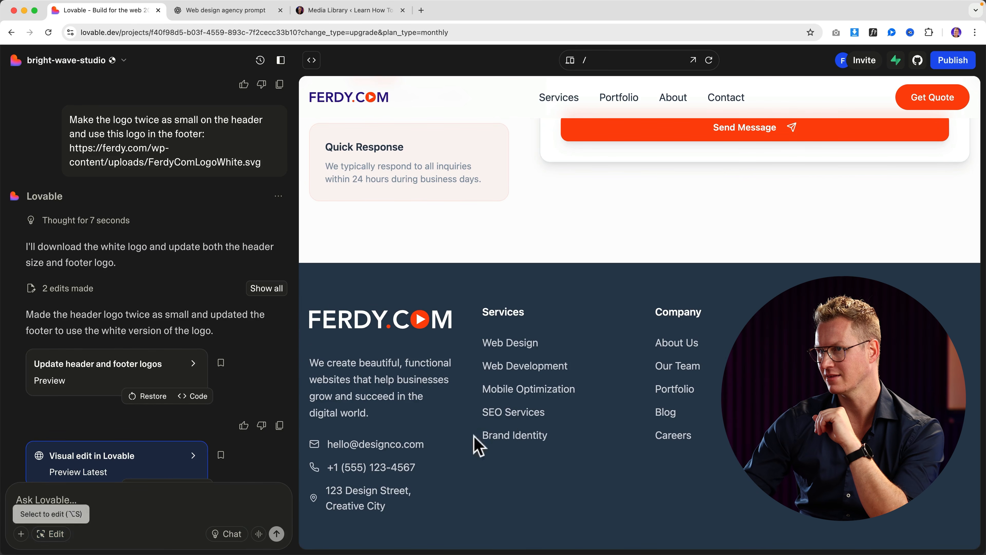
{"action": "scroll", "coordinate": [568, 418], "scroll_direction": "up", "scroll_amount": 10}
{"action": "scroll", "coordinate": [570, 411], "scroll_direction": "down", "scroll_amount": 5}
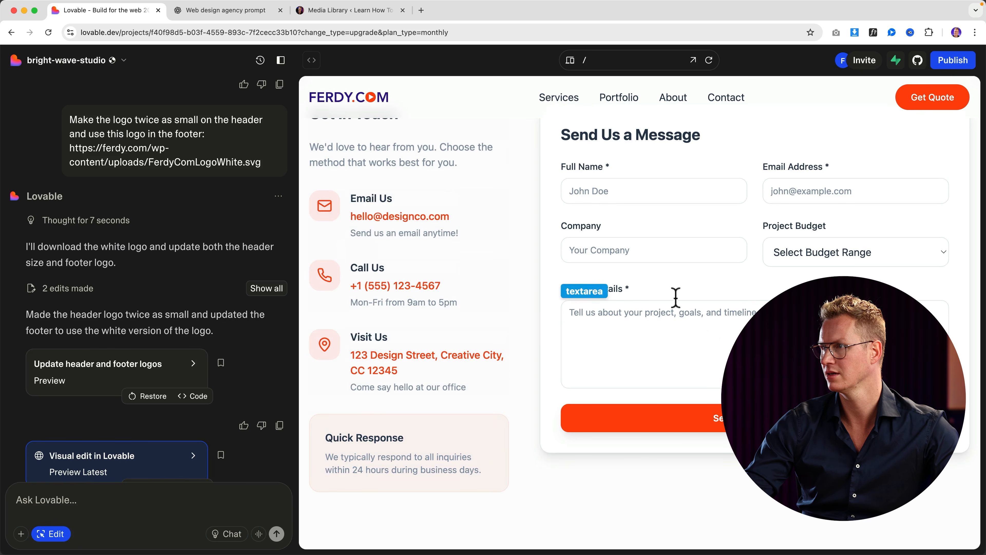
{"action": "scroll", "coordinate": [651, 256], "scroll_direction": "up", "scroll_amount": 10}
{"action": "scroll", "coordinate": [513, 243], "scroll_direction": "up", "scroll_amount": 15}
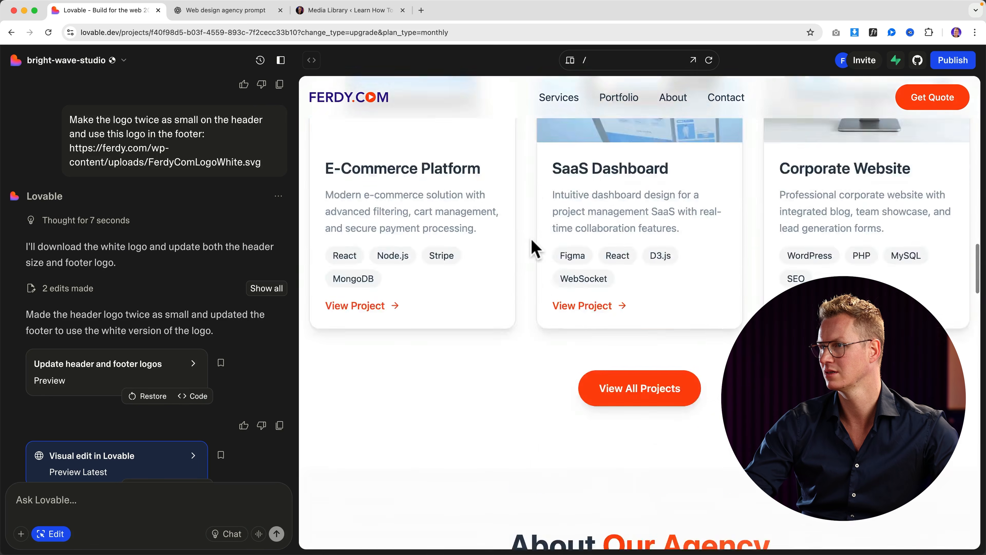
{"action": "scroll", "coordinate": [499, 256], "scroll_direction": "down", "scroll_amount": 10}
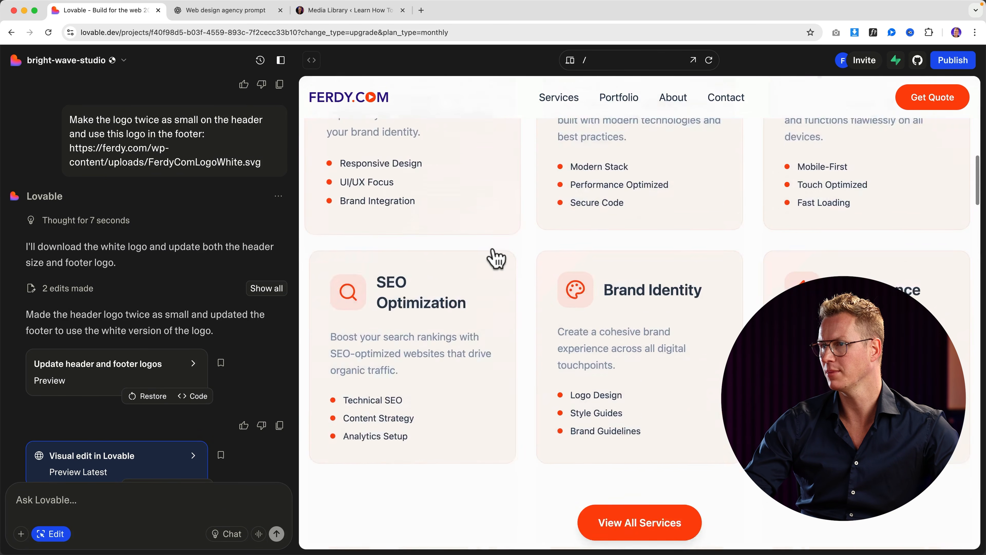
{"action": "scroll", "coordinate": [489, 271], "scroll_direction": "down", "scroll_amount": 10}
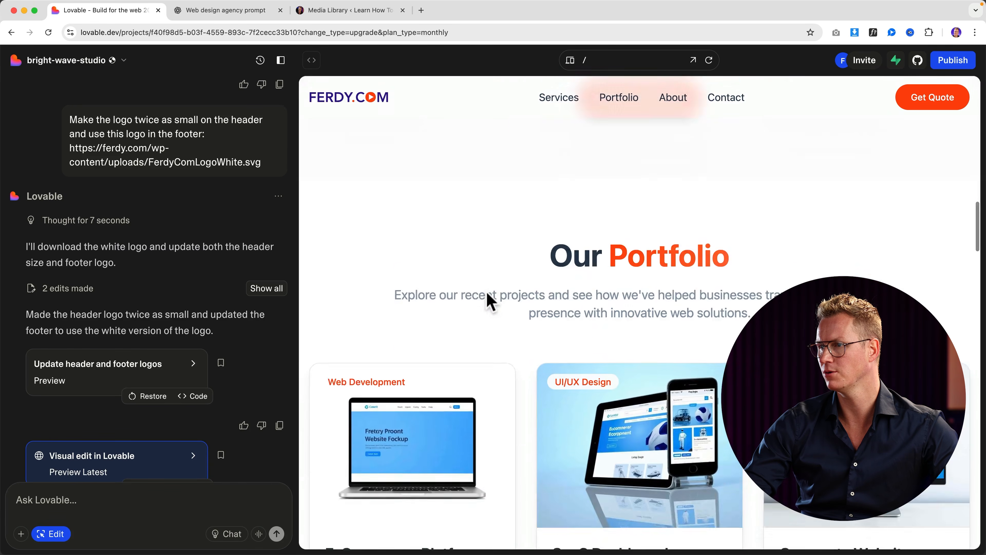
{"action": "left_click", "coordinate": [410, 218]}
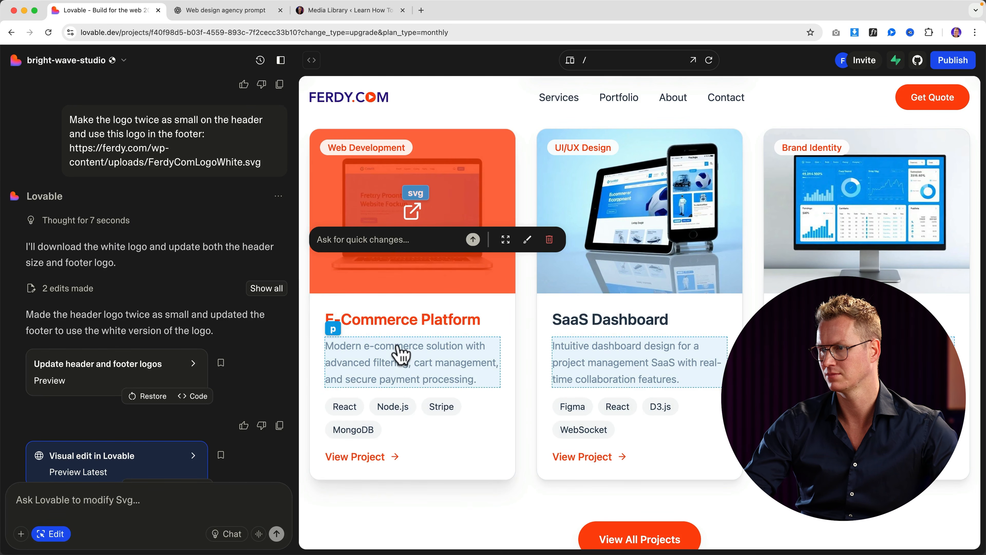
{"action": "key", "text": "Escape"}
{"action": "scroll", "coordinate": [450, 351], "scroll_direction": "down", "scroll_amount": 2}
{"action": "scroll", "coordinate": [426, 295], "scroll_direction": "up", "scroll_amount": 3}
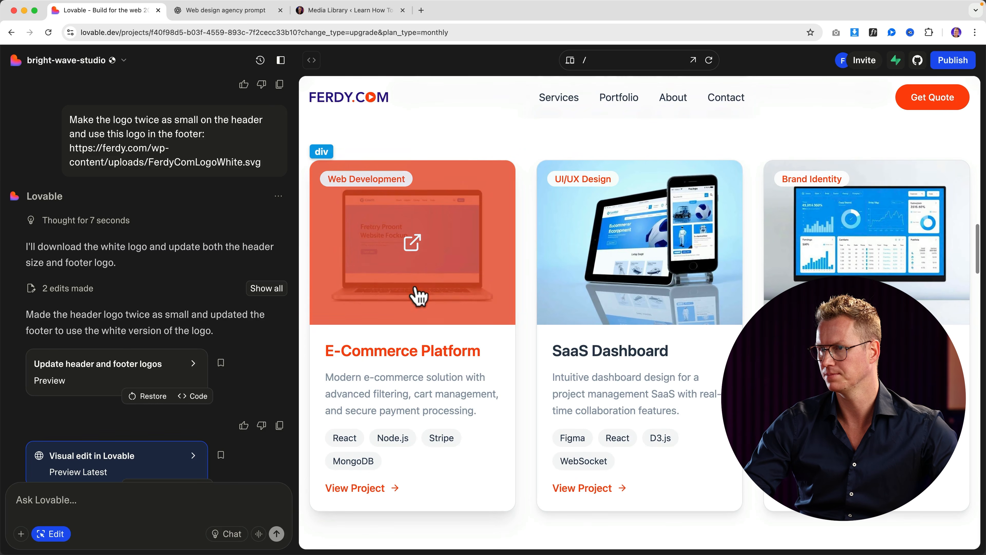
Step: Ask that portfolio items on the portfolio page open their details in a popup
{"action": "type", "text": "On the"}
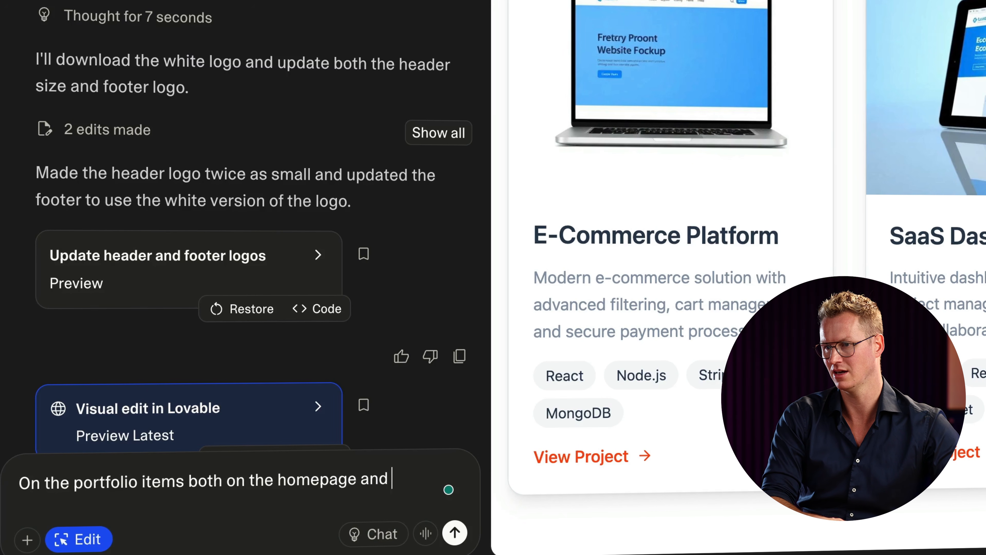
{"action": "type", "text": "port"}
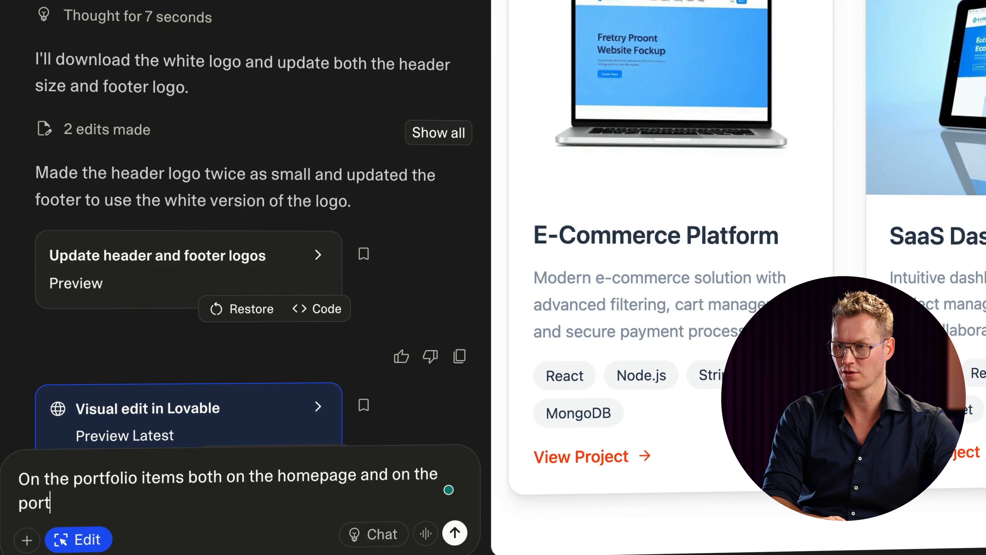
{"action": "type", "text": "folio page, make"}
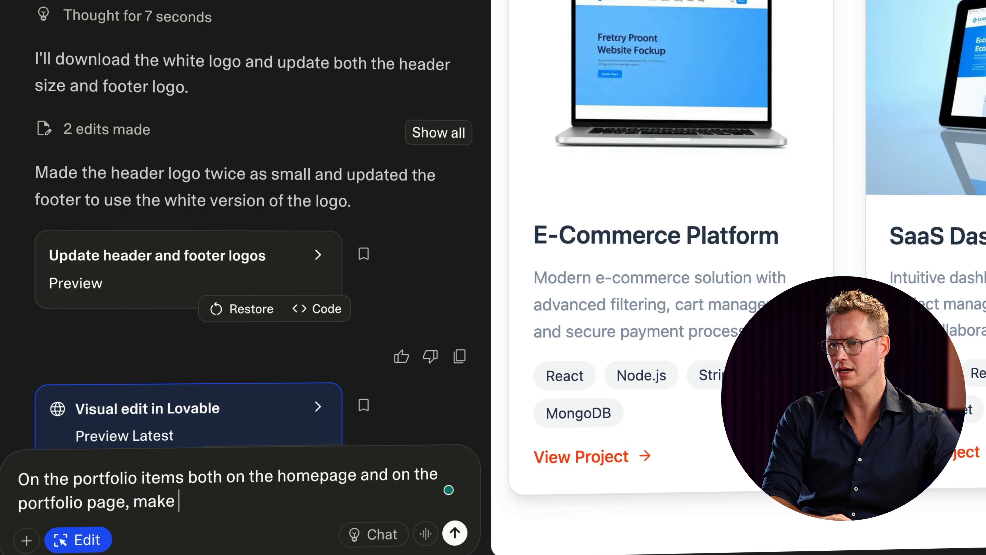
{"action": "type", "text": " the "}
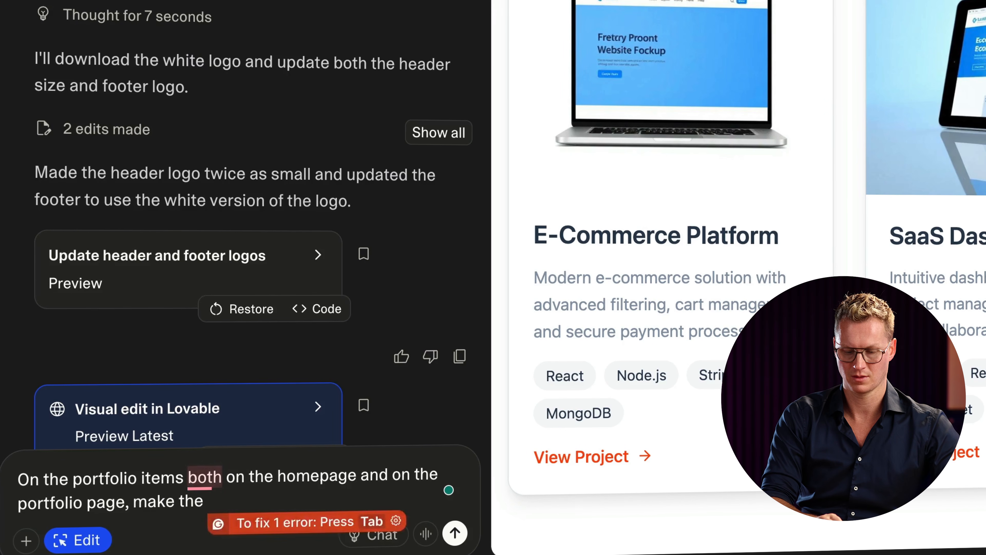
{"action": "type", "text": "portfol"}
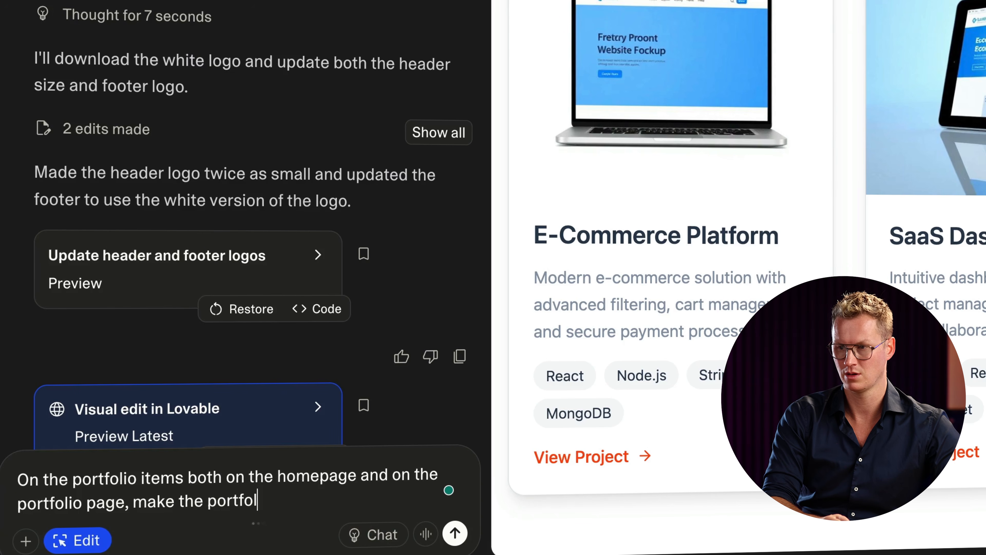
{"action": "type", "text": "io item"}
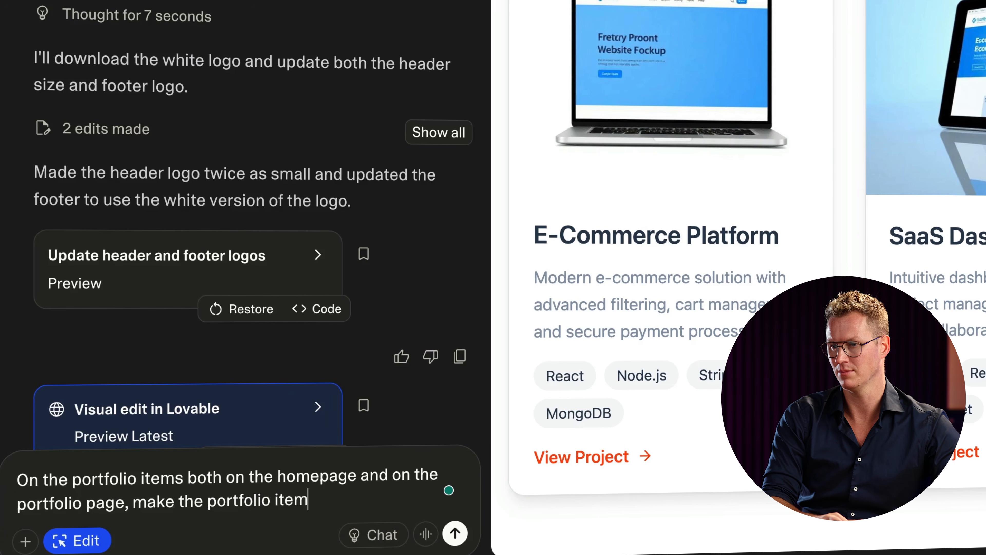
{"action": "type", "text": " open the portfoli"}
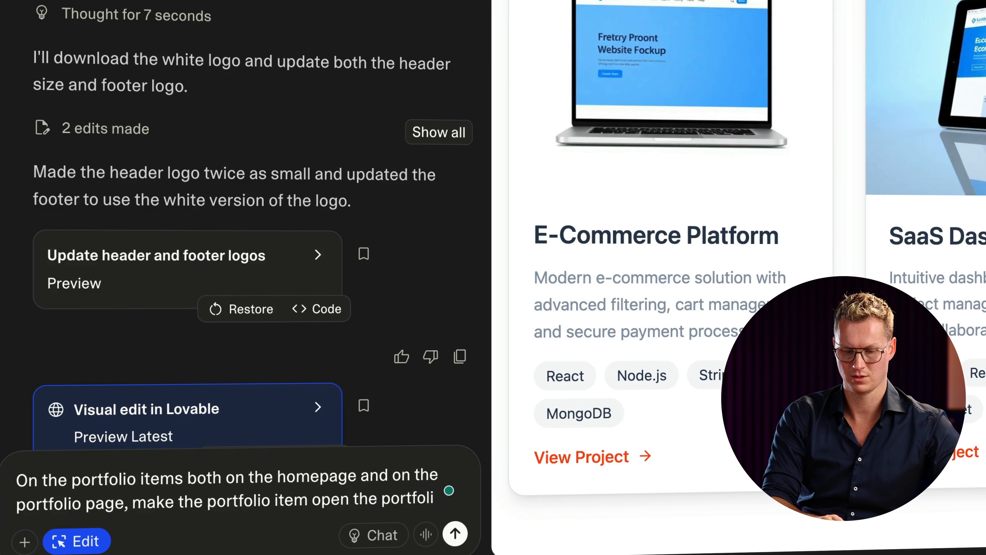
{"action": "type", "text": "o item page"}
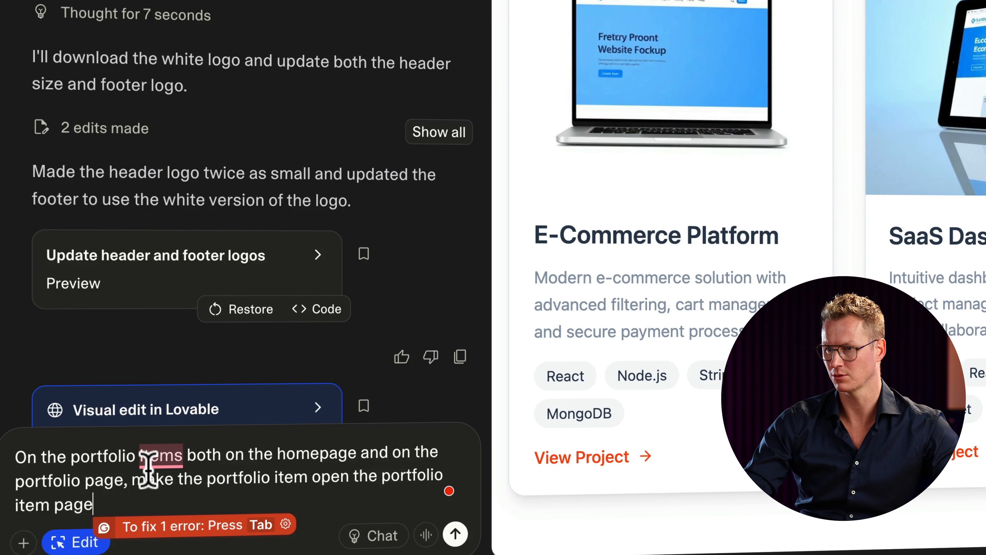
{"action": "left_click", "coordinate": [354, 477], "text": "shift"}
{"action": "key", "text": "BackSpace"}
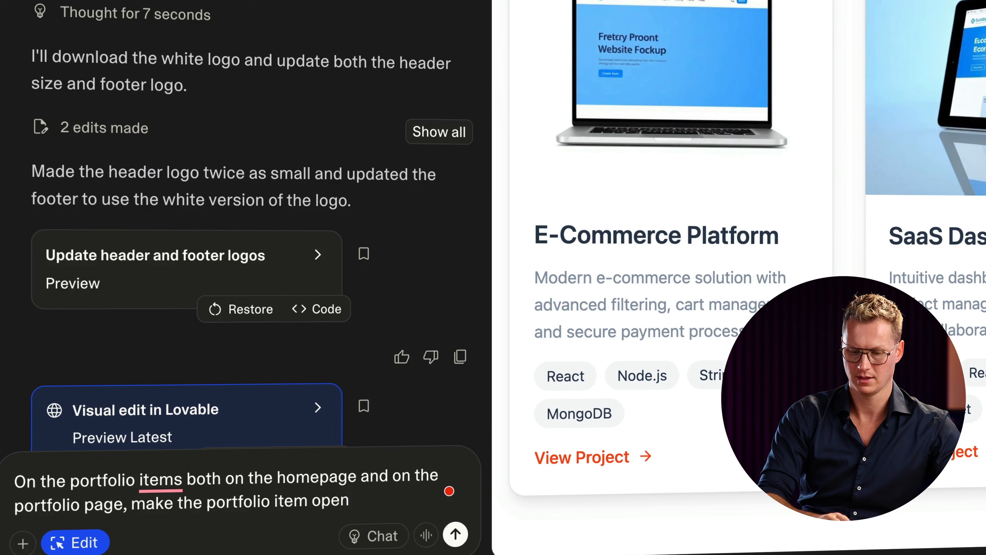
{"action": "type", "text": "opup."}
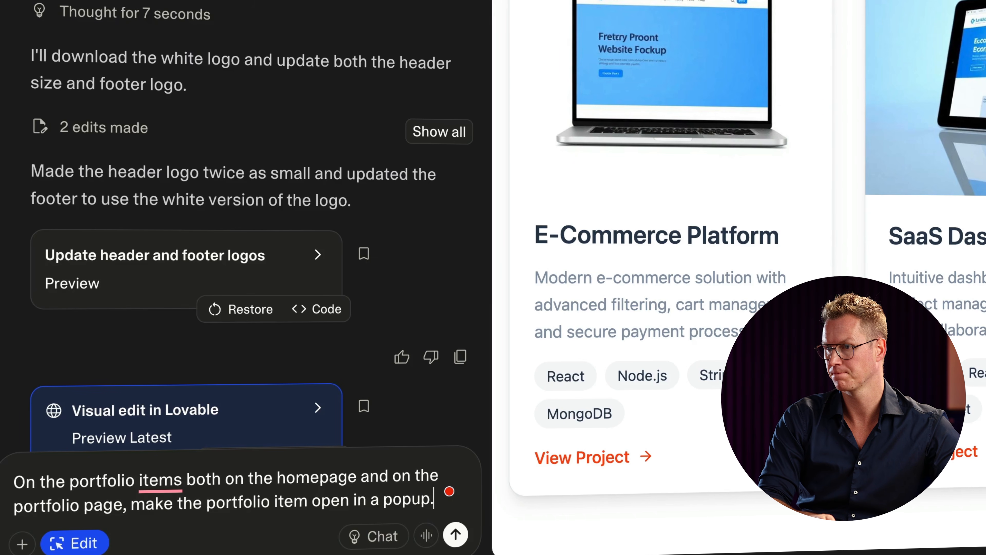
{"action": "key", "text": "Return"}
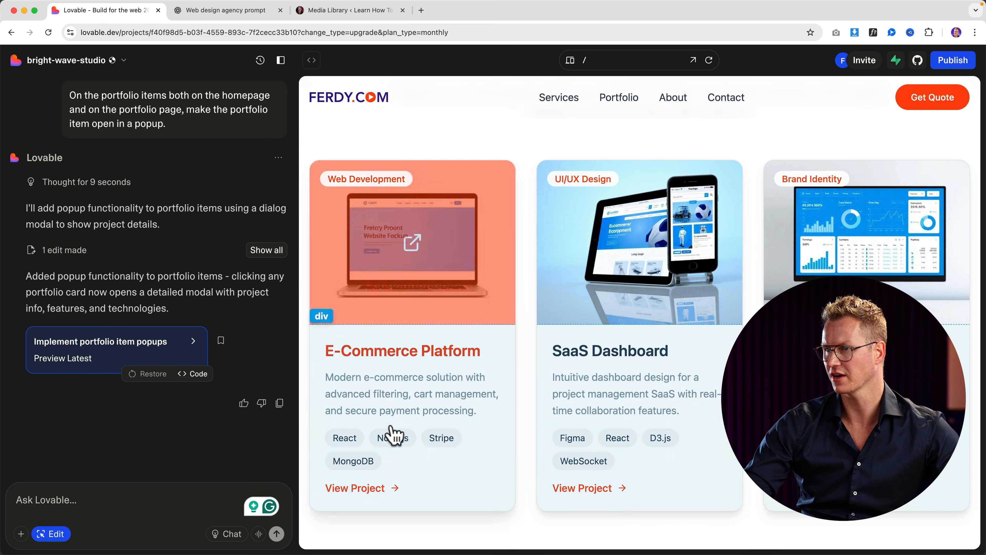
Step: Exit edit mode and open the E-Commerce Platform project popup, scrolling through its details
{"action": "left_click", "coordinate": [386, 493]}
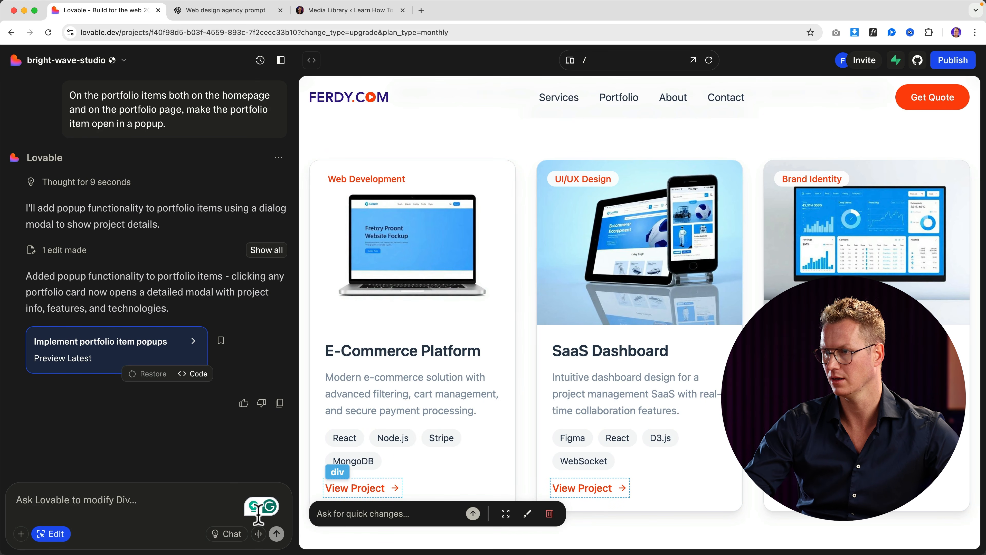
{"action": "left_click", "coordinate": [50, 533]}
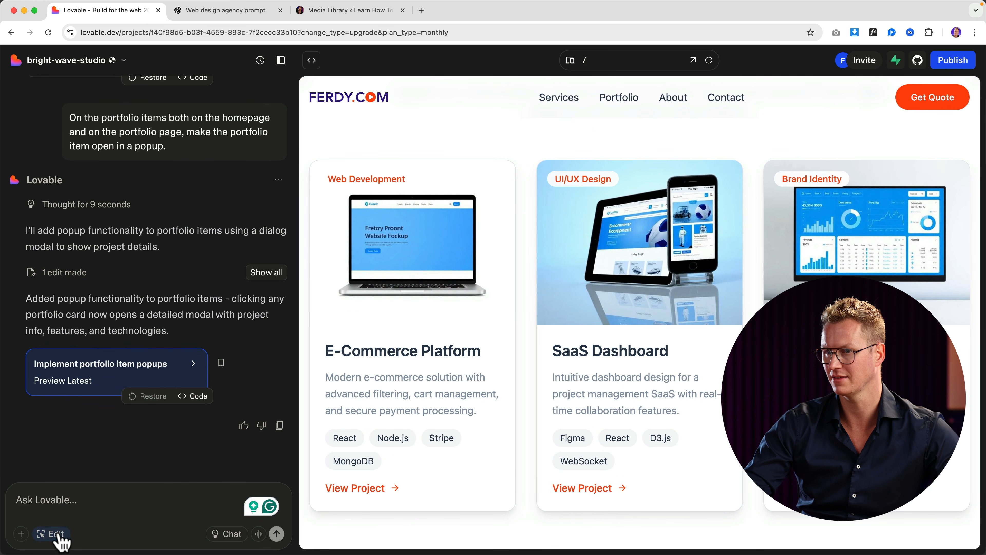
{"action": "left_click", "coordinate": [410, 272]}
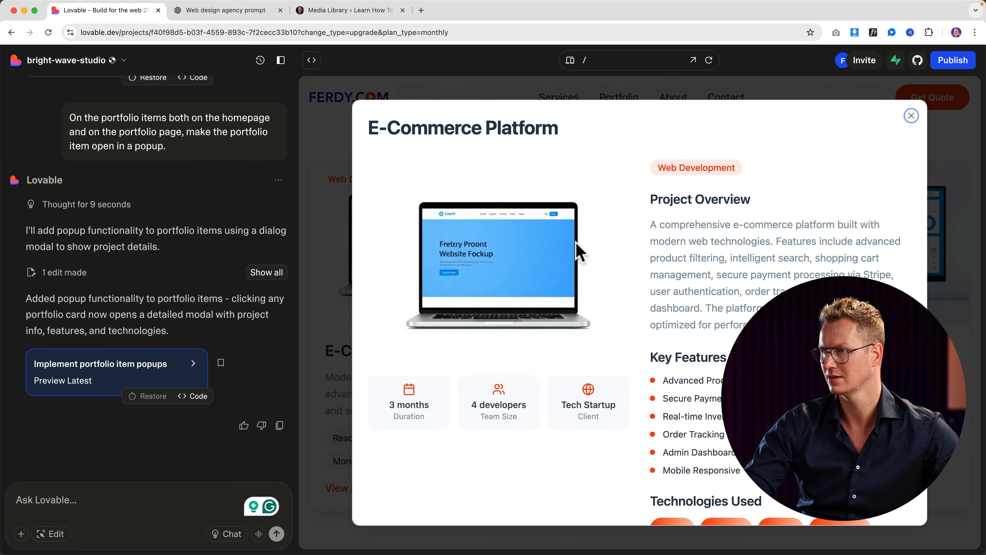
{"action": "scroll", "coordinate": [740, 259], "scroll_direction": "down", "scroll_amount": 2}
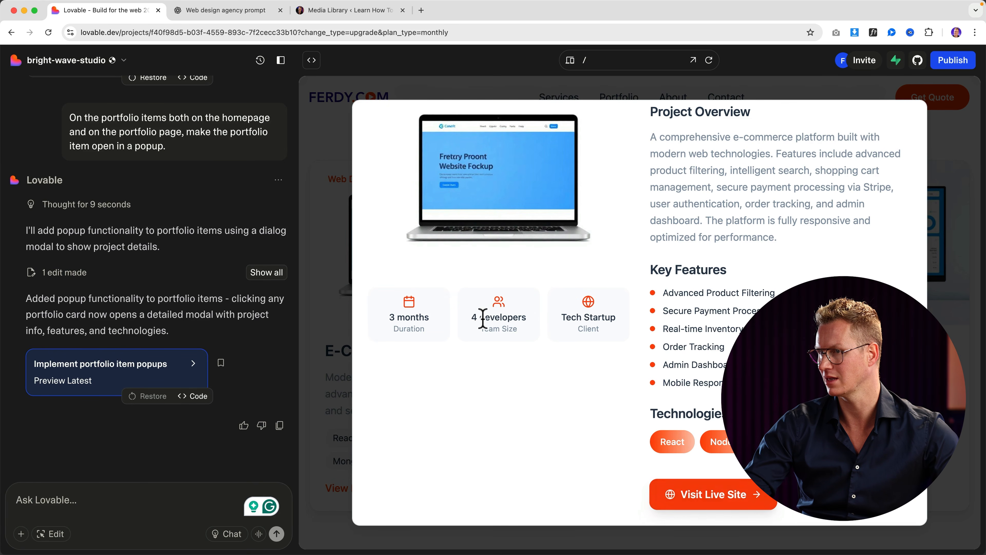
{"action": "scroll", "coordinate": [507, 280], "scroll_direction": "up", "scroll_amount": 2}
{"action": "scroll", "coordinate": [653, 260], "scroll_direction": "down", "scroll_amount": 2}
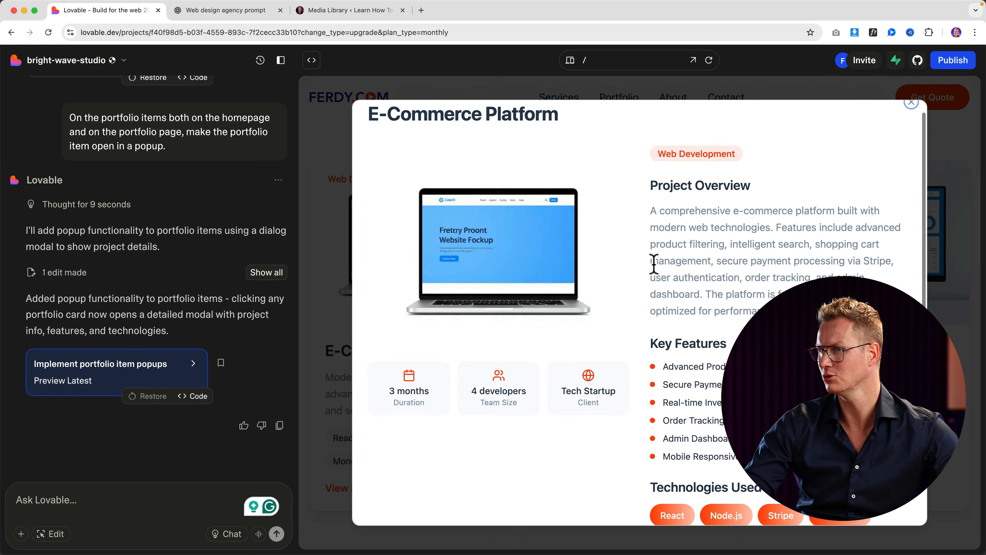
{"action": "scroll", "coordinate": [652, 262], "scroll_direction": "up", "scroll_amount": 2}
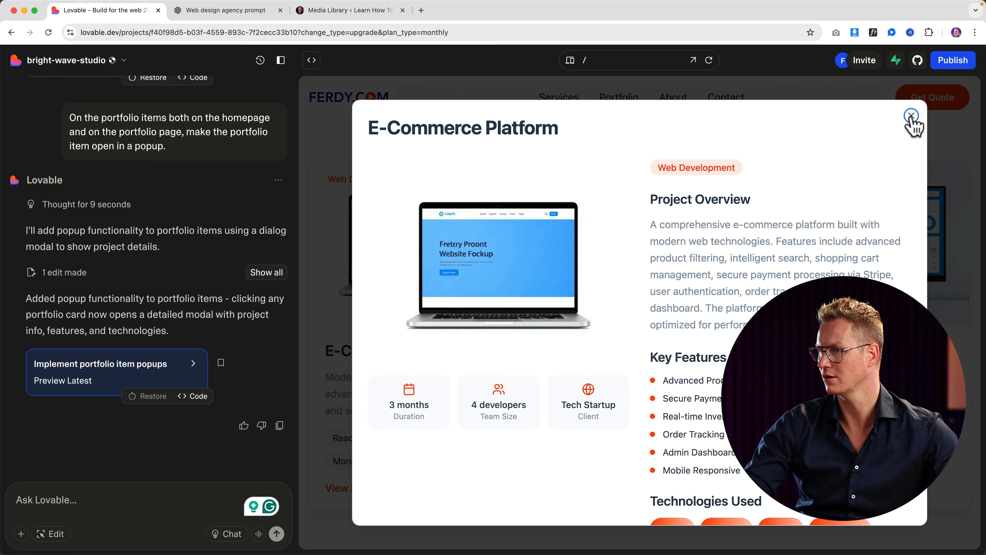
{"action": "scroll", "coordinate": [675, 350], "scroll_direction": "down", "scroll_amount": 2}
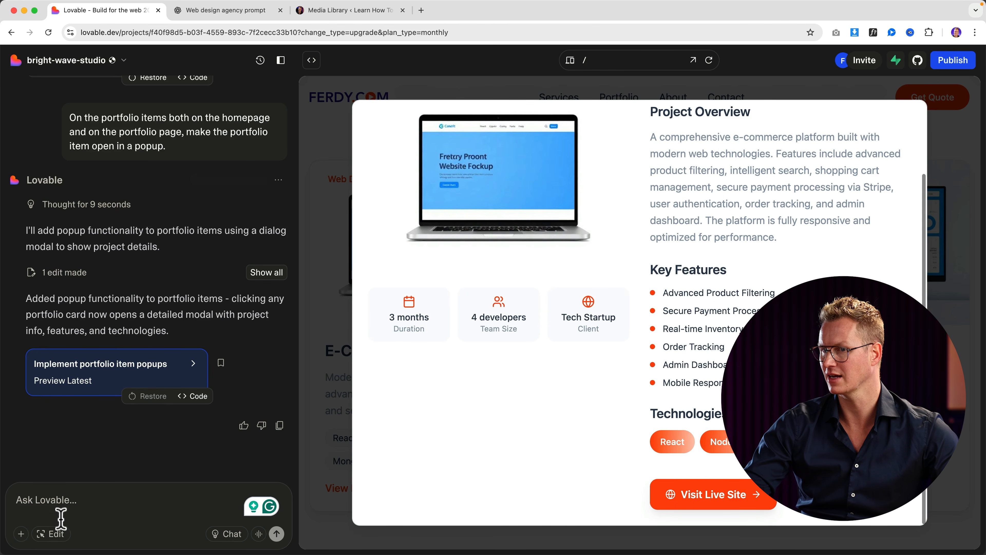
Step: Delete the Visit Live Site button from the E-Commerce Platform popup and save the visual edit
{"action": "left_click", "coordinate": [57, 534]}
{"action": "left_click", "coordinate": [662, 496]}
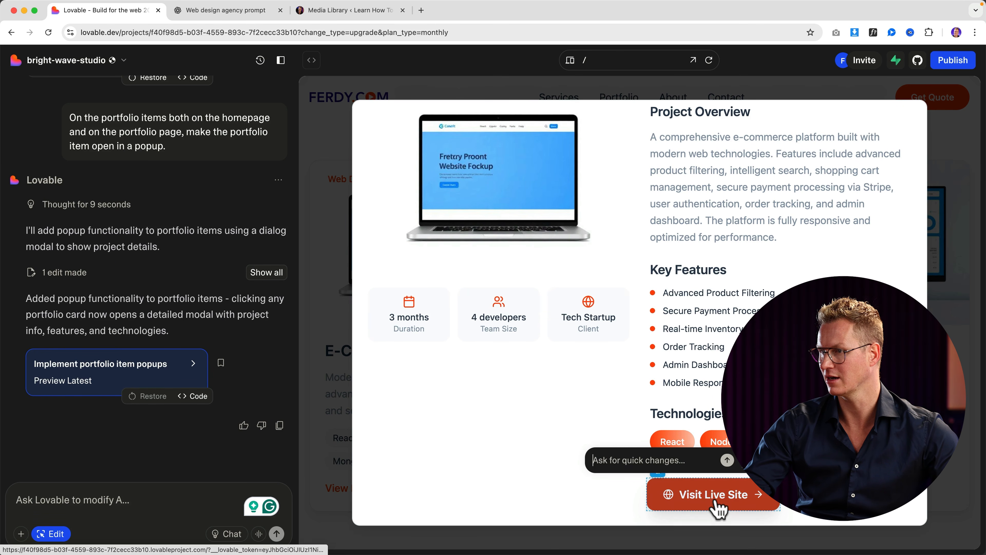
{"action": "key", "text": "Delete"}
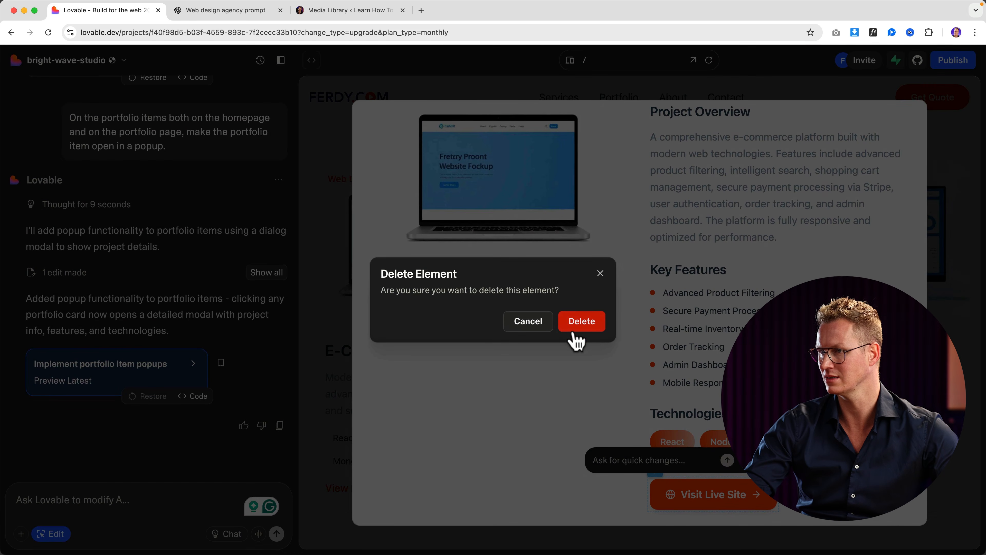
{"action": "left_click", "coordinate": [584, 327]}
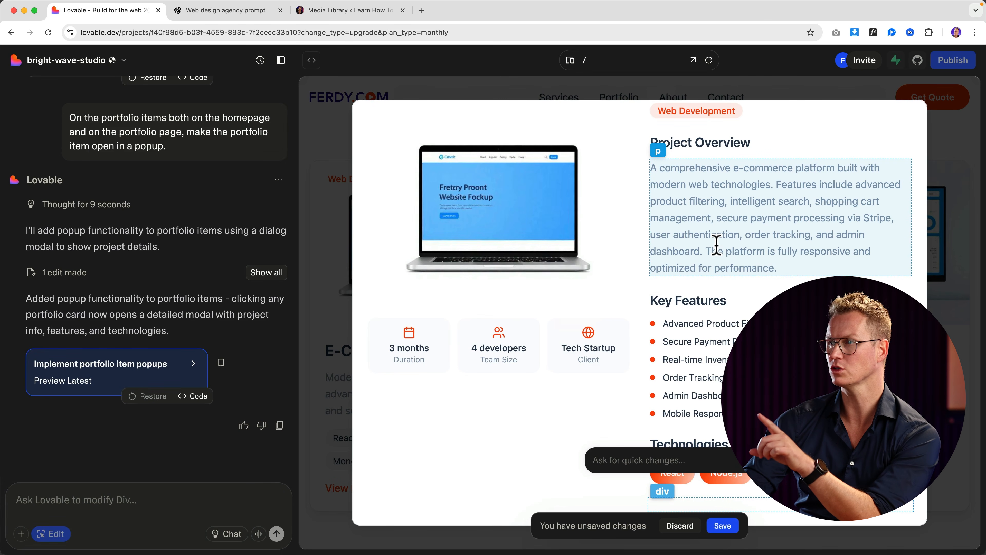
{"action": "left_click", "coordinate": [721, 527]}
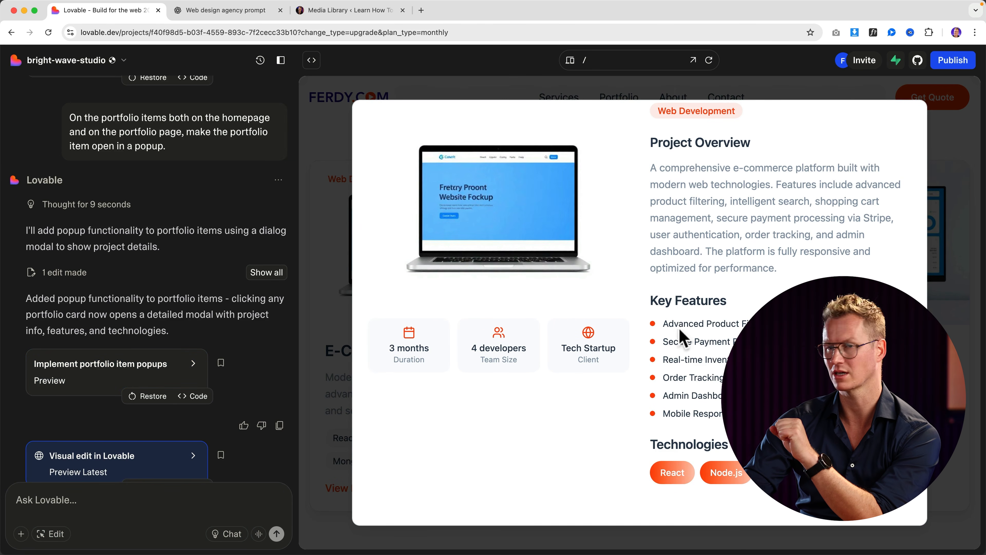
{"action": "scroll", "coordinate": [851, 202], "scroll_direction": "up", "scroll_amount": 3}
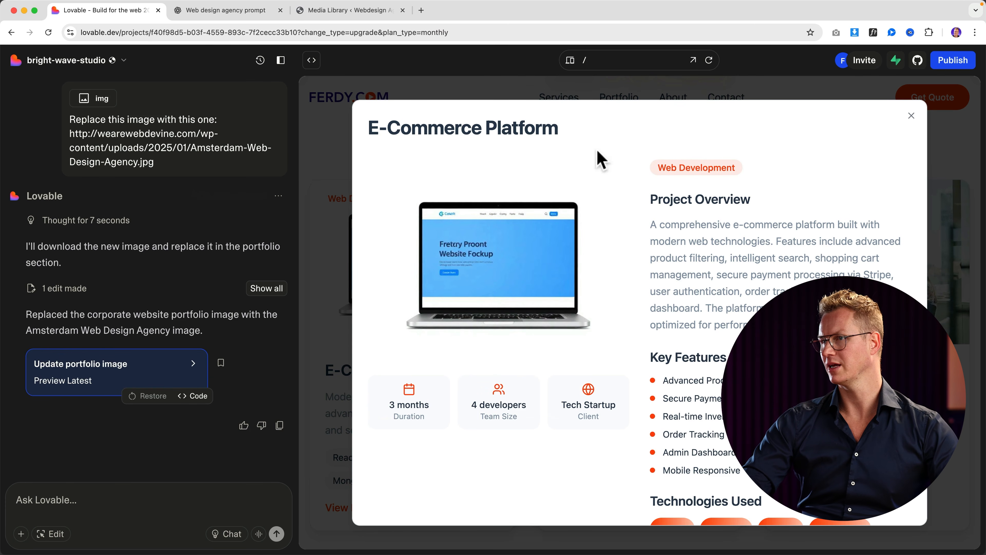
Step: Ask Lovable to replace the E-commerce Platform featured image with the pasted image URL
{"action": "left_click", "coordinate": [78, 502]}
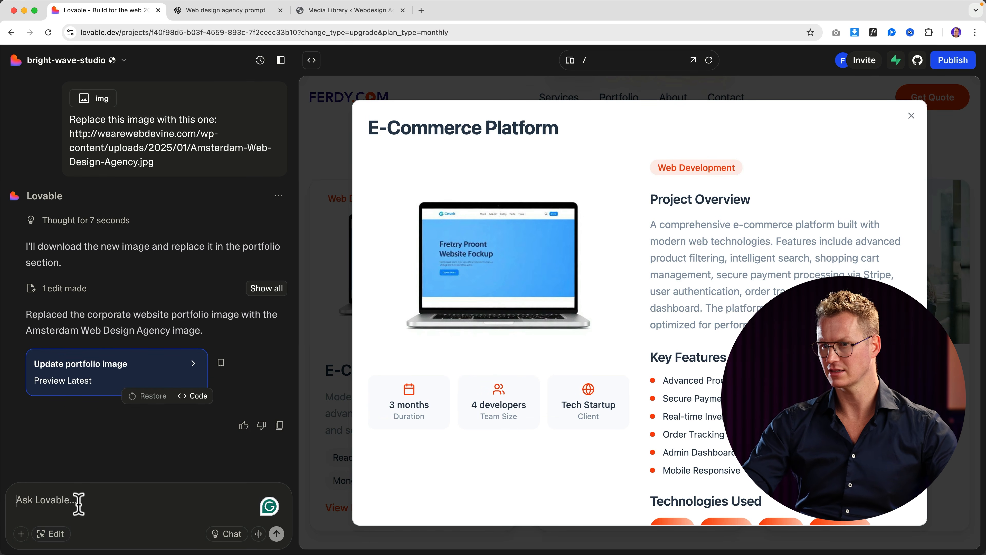
{"action": "type", "text": "Replace the E-commerce Platform featured image"}
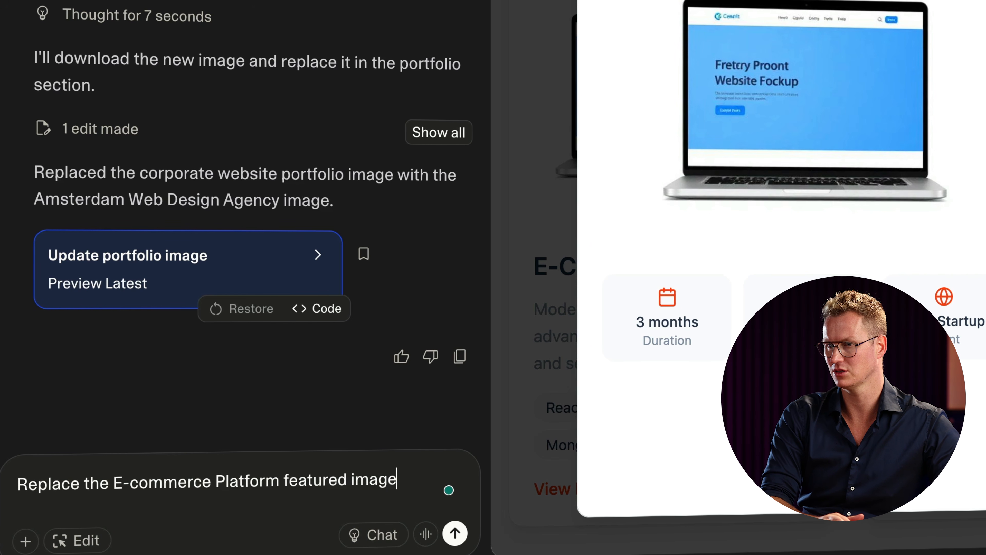
{"action": "type", "text": "on the homepage as in the portfolio with this one:"}
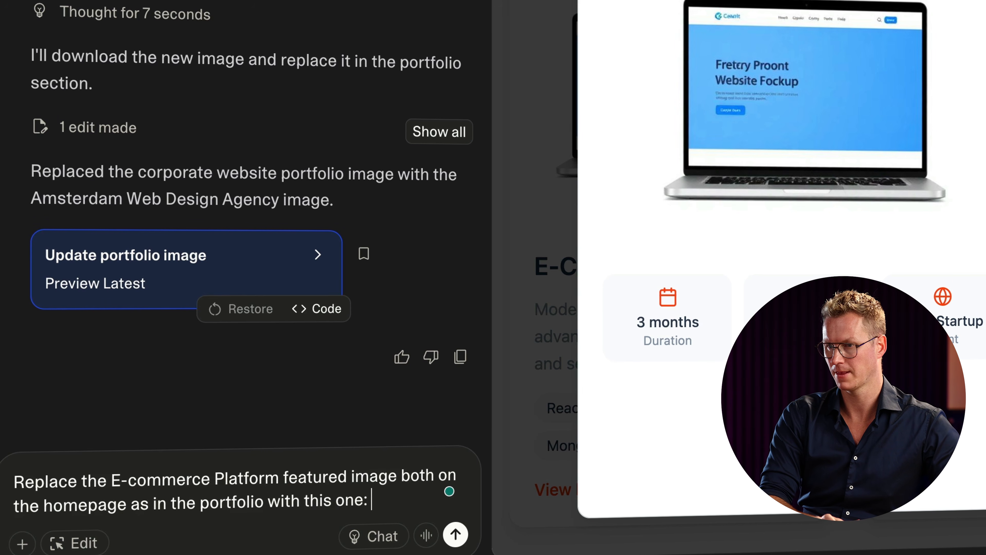
{"action": "type", "text": "http://wearewebdevine.com/wp-content/uploads/2025/01/Amsterdam-Web-Design-Agency.jpg"}
{"action": "key", "text": "Return"}
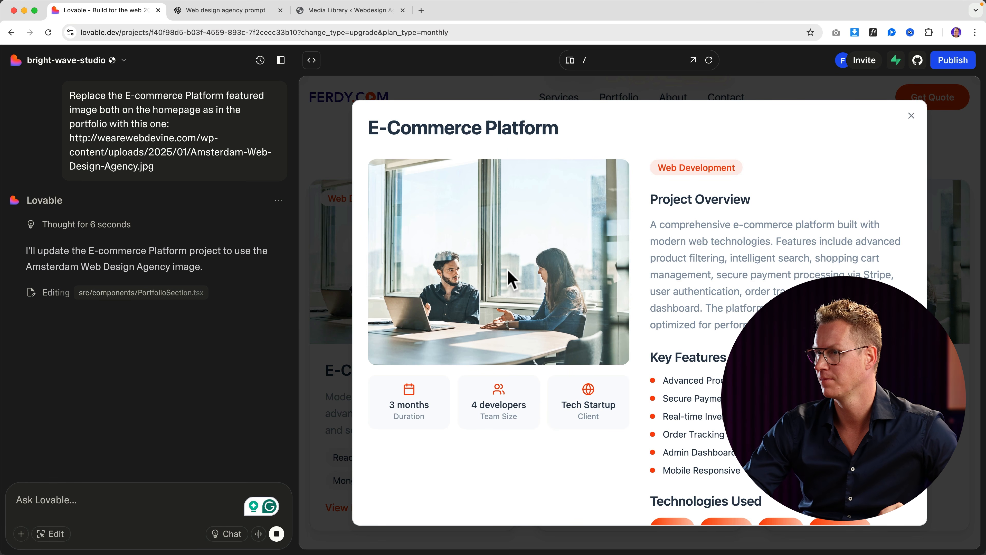
Step: Close the project popup and scroll through the Portfolio section
{"action": "left_click", "coordinate": [911, 116]}
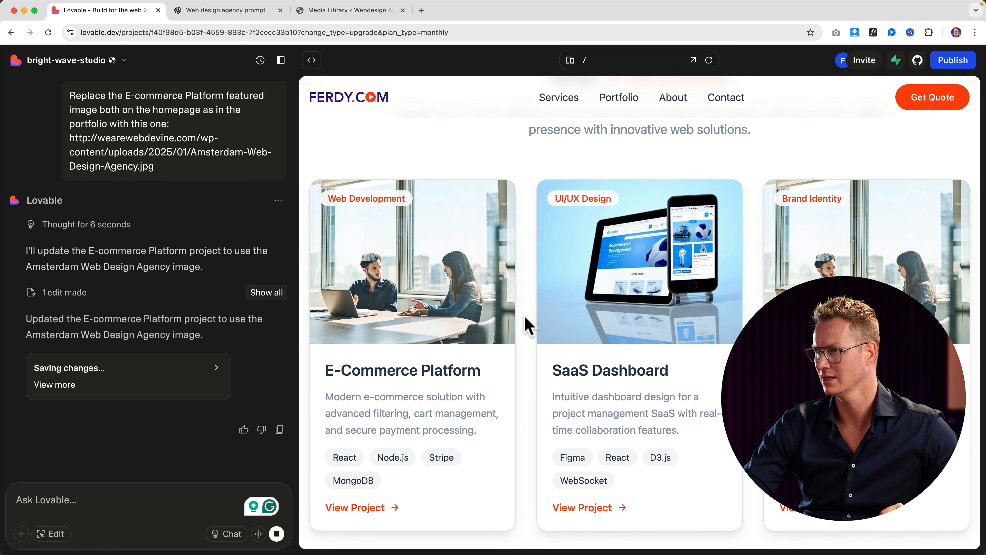
{"action": "left_click", "coordinate": [620, 99]}
{"action": "scroll", "coordinate": [363, 264], "scroll_direction": "down", "scroll_amount": 2}
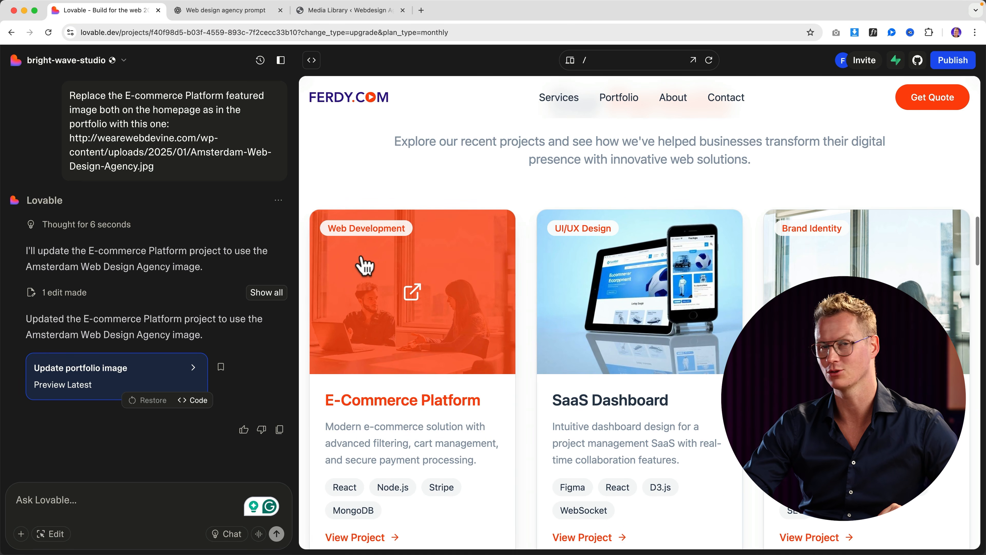
{"action": "scroll", "coordinate": [504, 276], "scroll_direction": "down", "scroll_amount": 8}
{"action": "scroll", "coordinate": [504, 275], "scroll_direction": "down", "scroll_amount": 3}
{"action": "scroll", "coordinate": [505, 276], "scroll_direction": "up", "scroll_amount": 12}
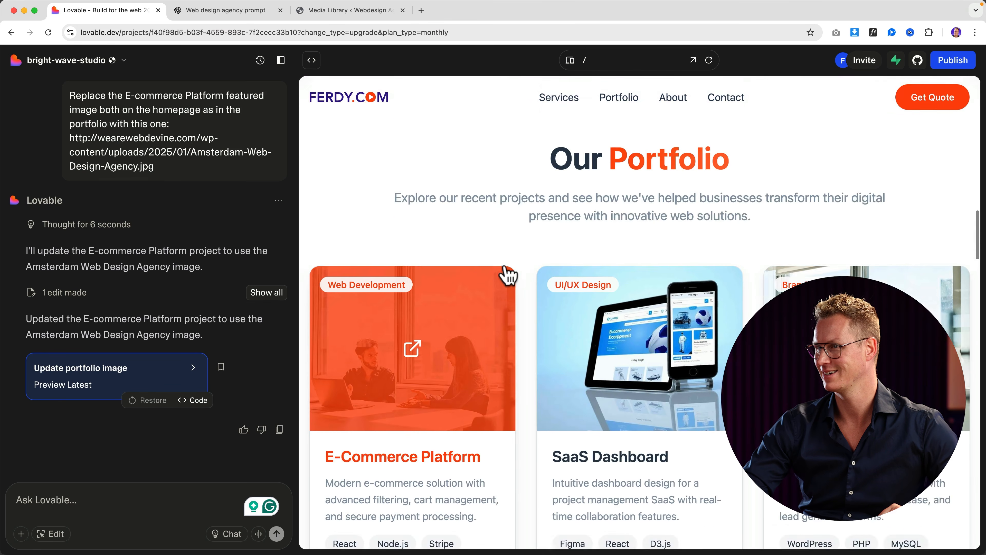
Step: Review the Services section, the homepage, and the About page's Our Story section
{"action": "left_click", "coordinate": [569, 105]}
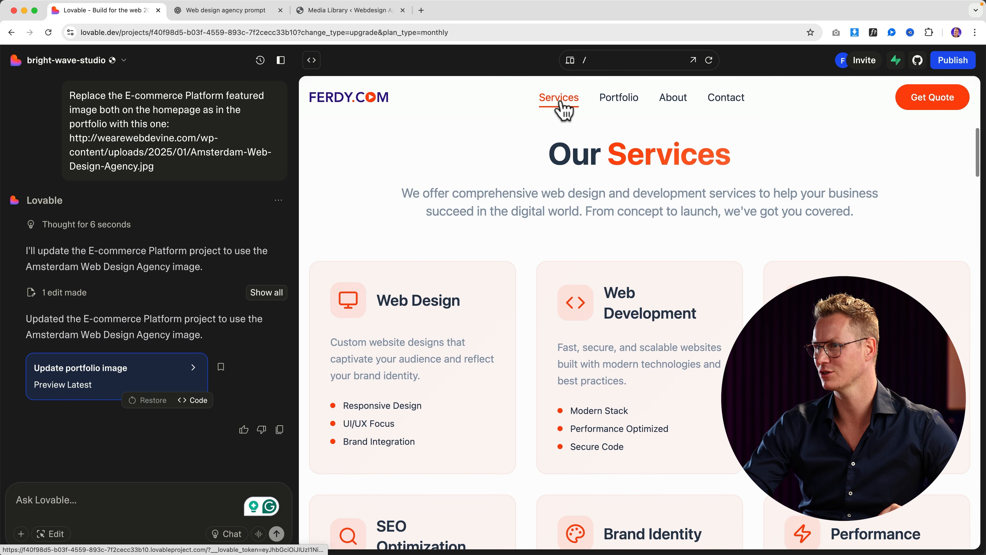
{"action": "scroll", "coordinate": [513, 268], "scroll_direction": "down", "scroll_amount": 10}
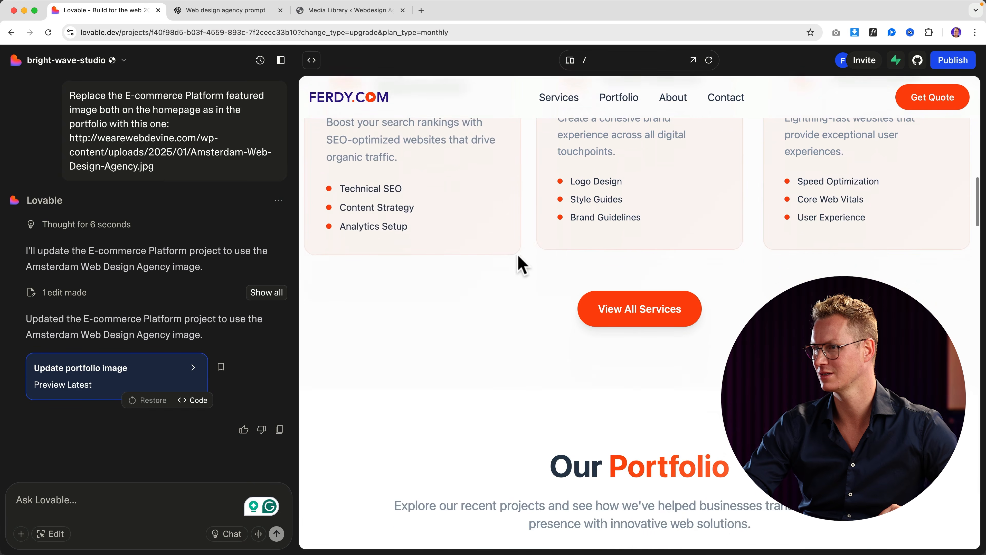
{"action": "scroll", "coordinate": [518, 255], "scroll_direction": "up", "scroll_amount": 10}
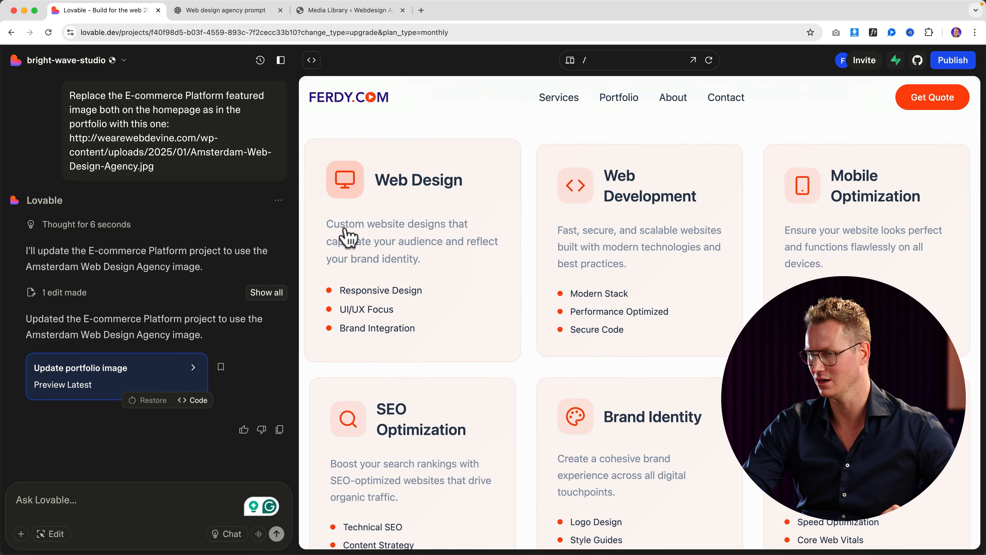
{"action": "left_click", "coordinate": [368, 100]}
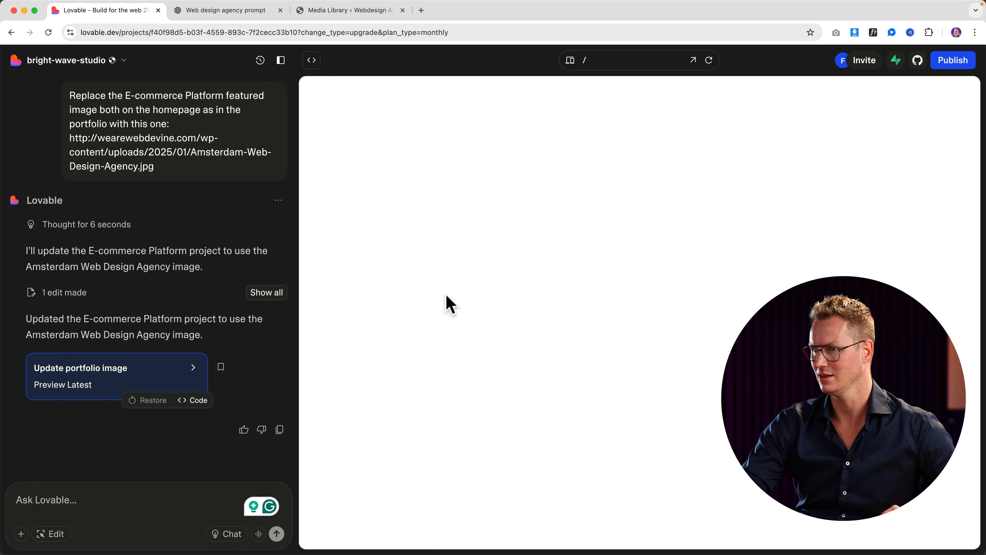
{"action": "scroll", "coordinate": [450, 301], "scroll_direction": "down", "scroll_amount": 10}
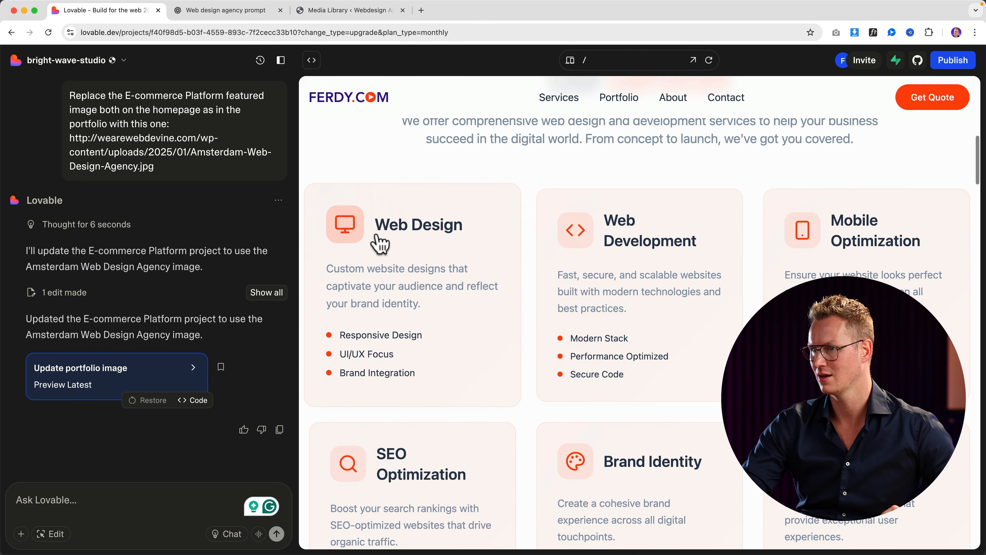
{"action": "scroll", "coordinate": [404, 268], "scroll_direction": "up", "scroll_amount": 10}
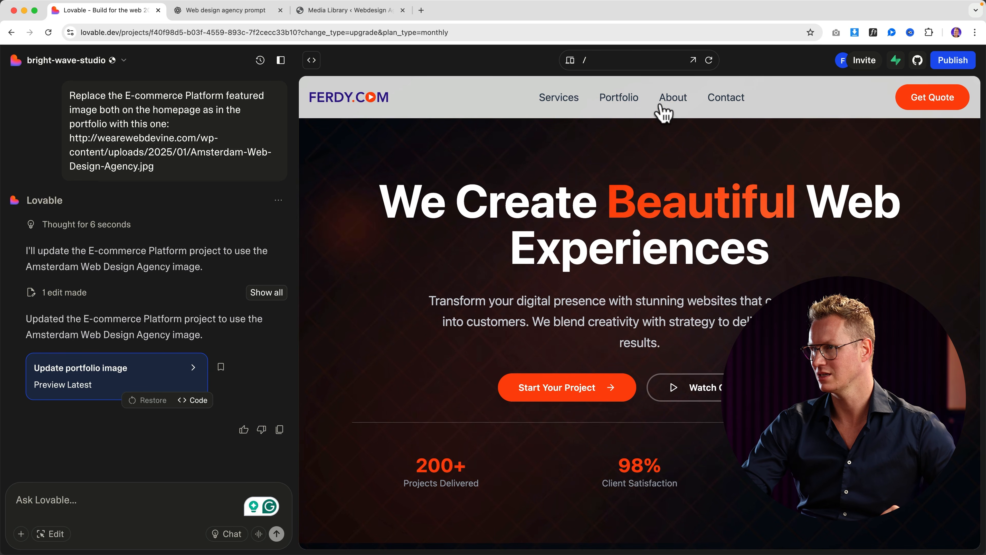
{"action": "left_click", "coordinate": [668, 109]}
{"action": "scroll", "coordinate": [600, 293], "scroll_direction": "down", "scroll_amount": 8}
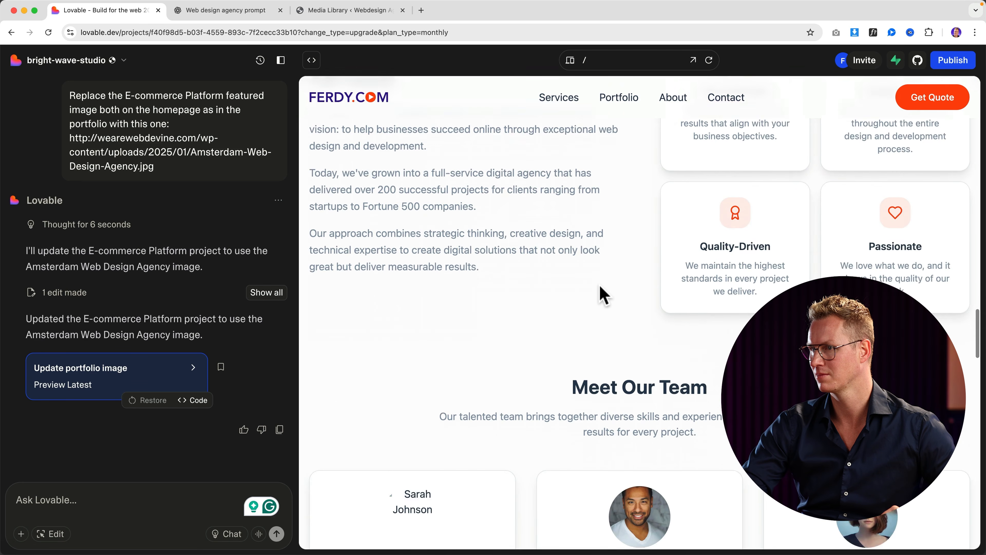
{"action": "scroll", "coordinate": [599, 289], "scroll_direction": "up", "scroll_amount": 8}
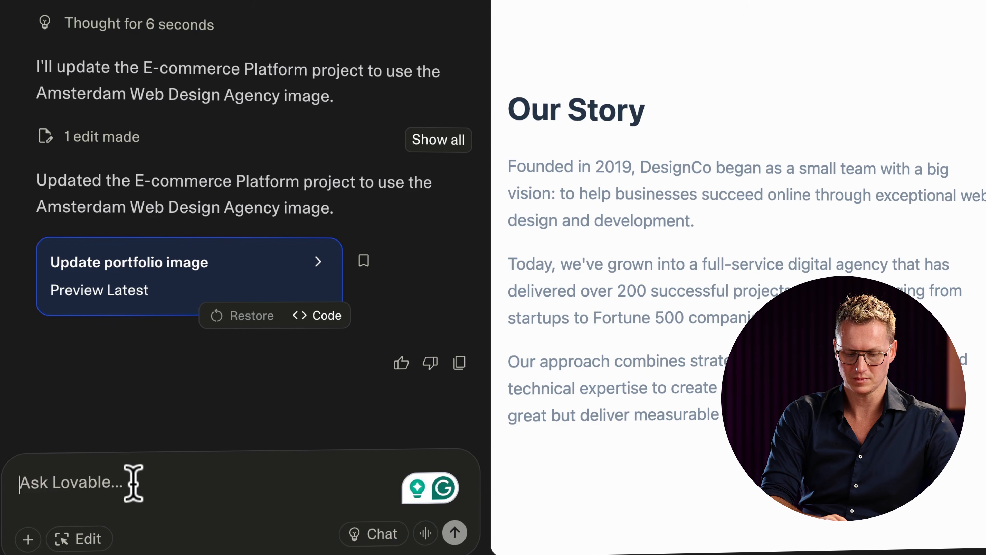
Step: Ask Lovable to place Our Story above the four feature cards on the About page
{"action": "type", "text": "Get"}
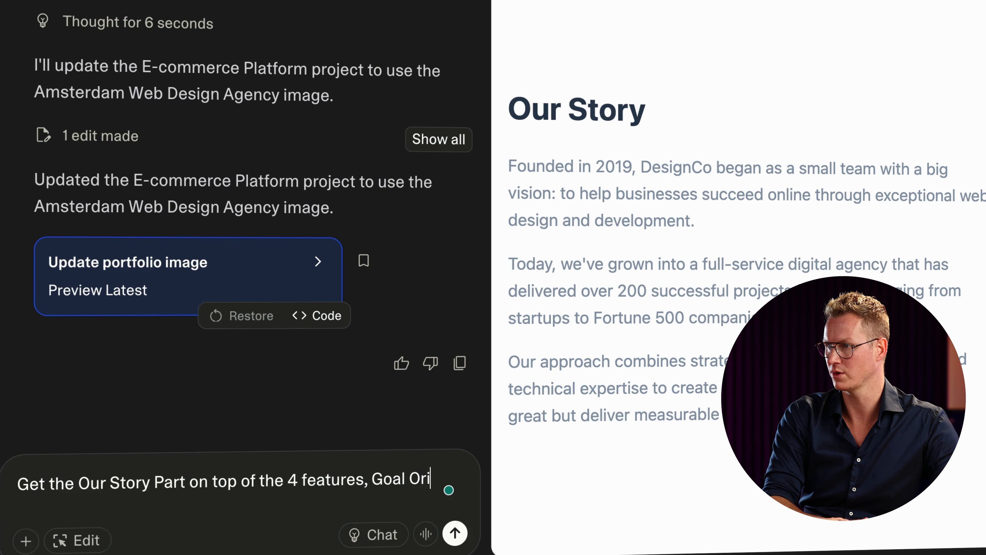
{"action": "type", "text": "d, "}
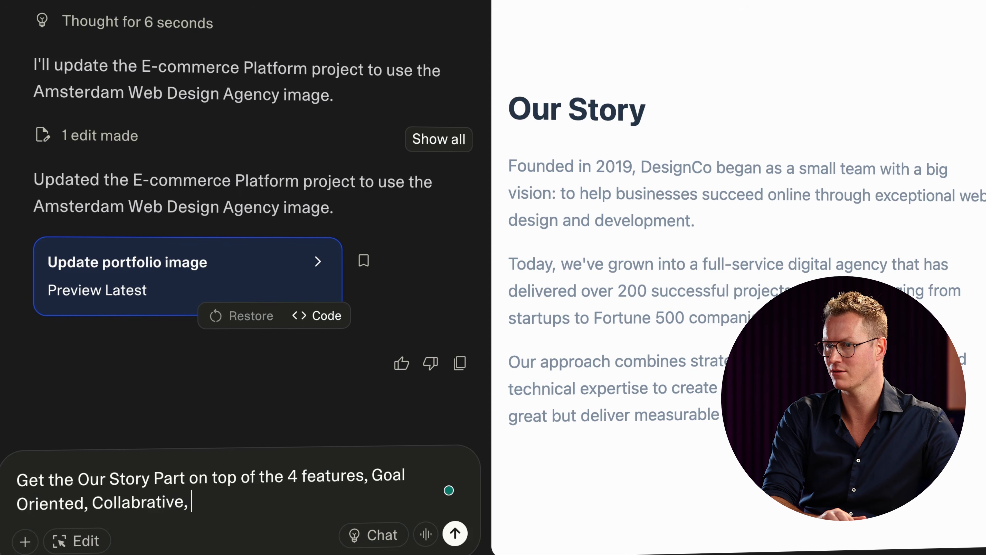
{"action": "type", "text": "Collabrative, "}
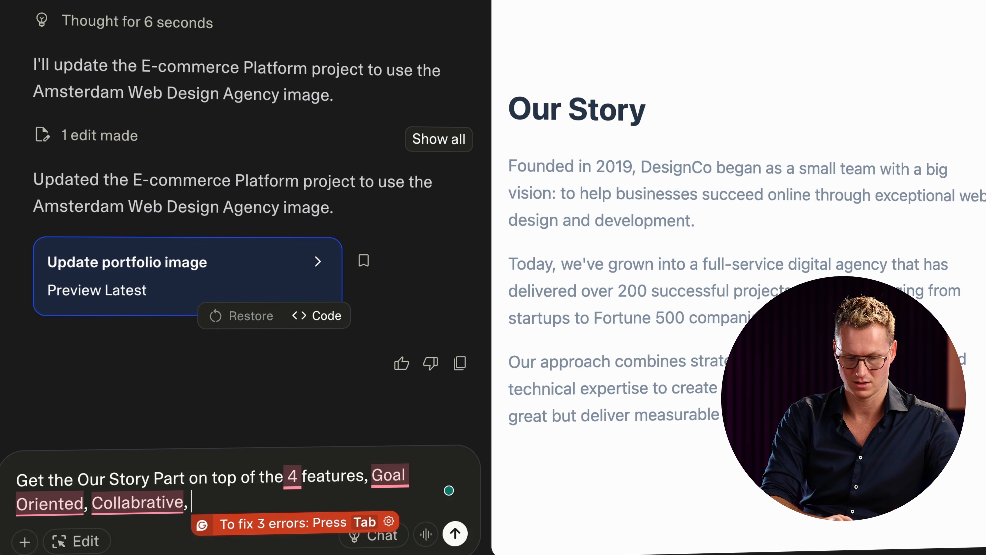
{"action": "type", "text": "Qu"}
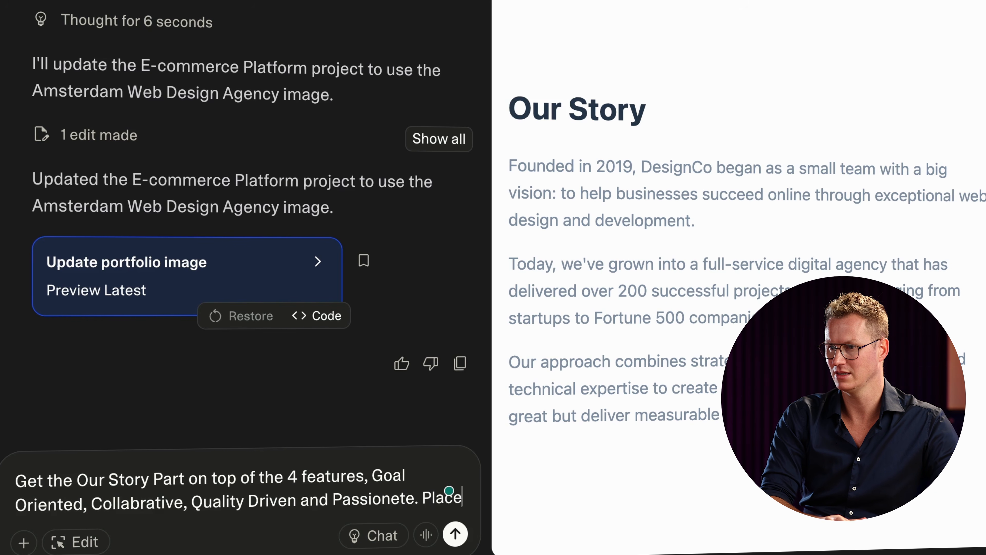
{"action": "type", "text": "them"}
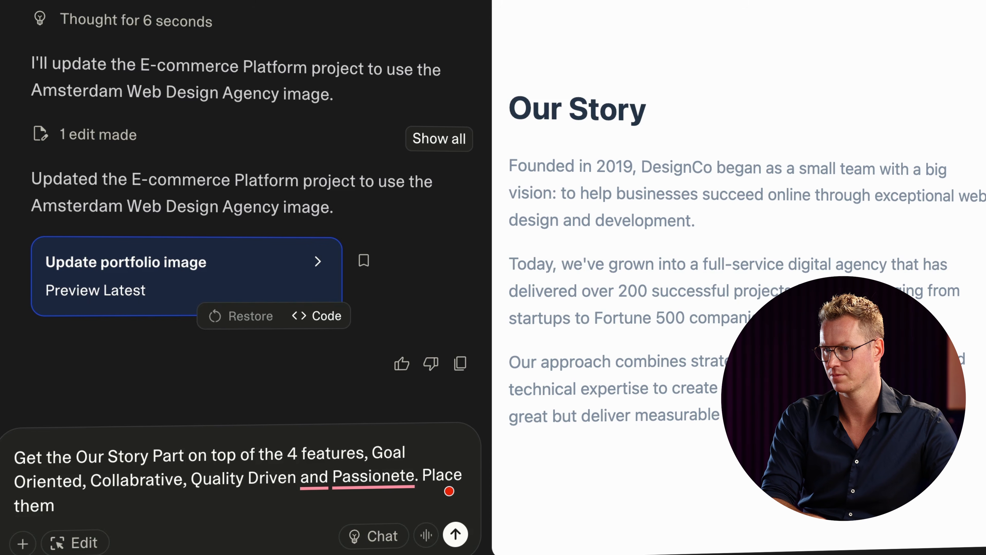
{"action": "key", "text": "BackSpace"}
{"action": "key", "text": "BackSpace"}
{"action": "key", "text": "BackSpace"}
{"action": "key", "text": "BackSpace"}
{"action": "key", "text": "BackSpace"}
{"action": "key", "text": "BackSpace"}
{"action": "key", "text": "BackSpace"}
{"action": "key", "text": "Return"}
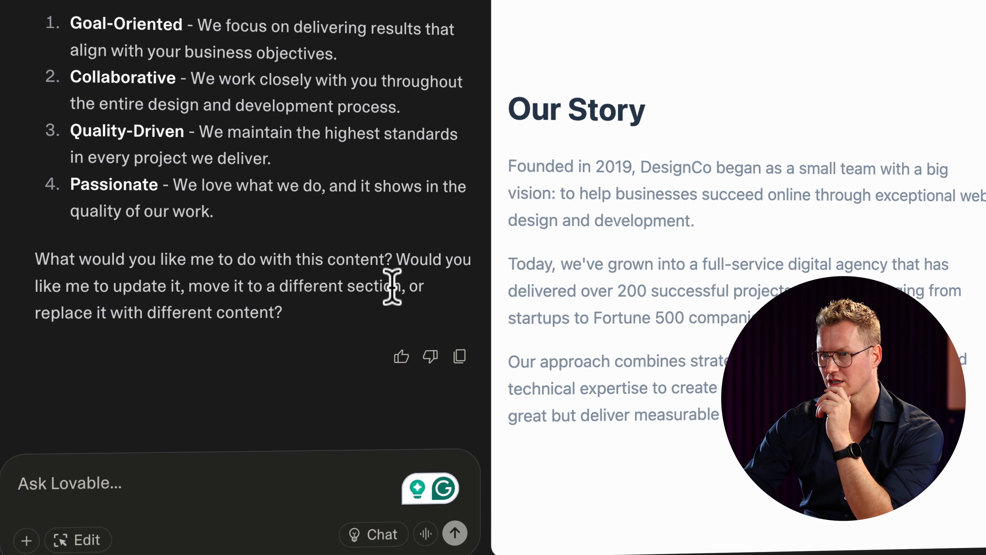
Step: Clarify that Our Story and the four features should be stacked on top of each other
{"action": "type", "text": "I would like to place those 2 parts on top of each other inst"}
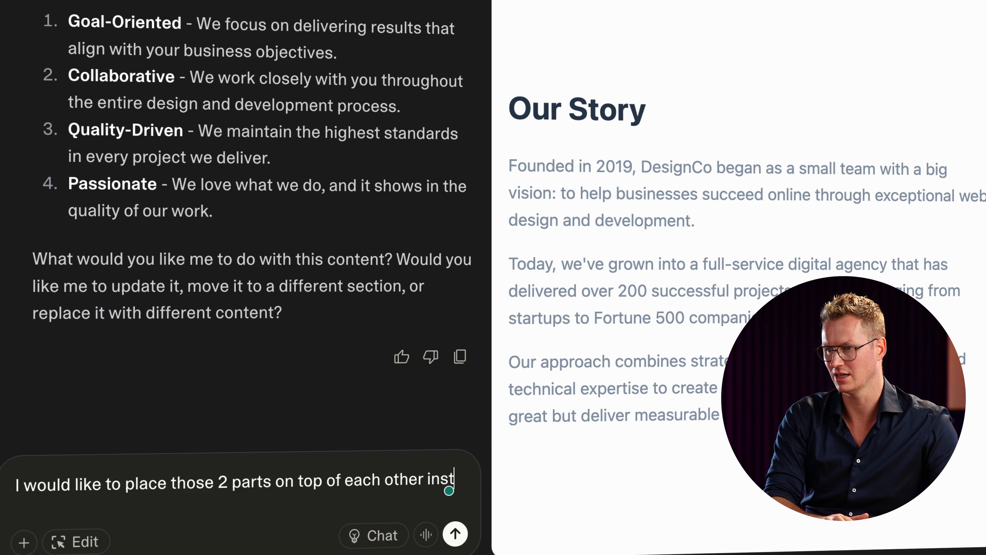
{"action": "type", "text": "ead of next to each other."}
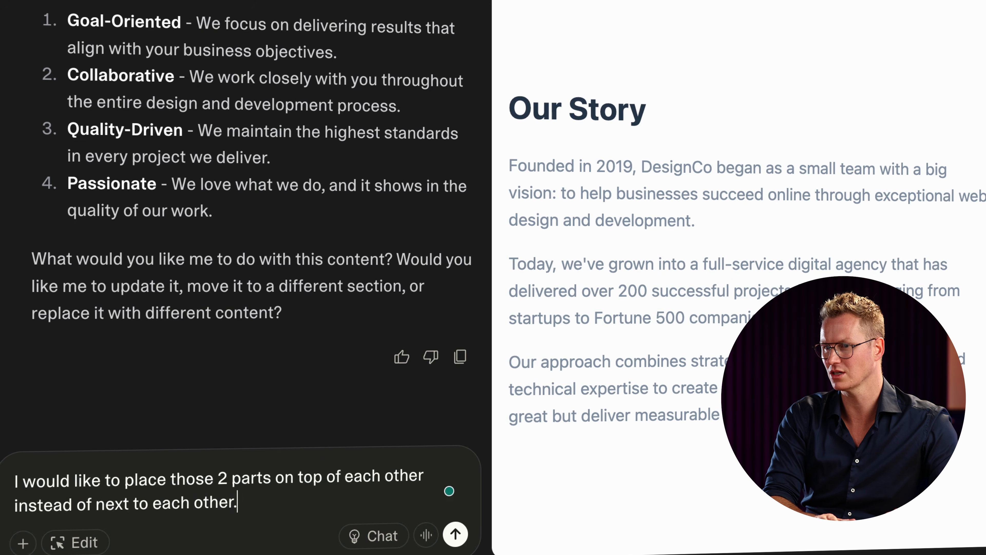
{"action": "key", "text": "Return"}
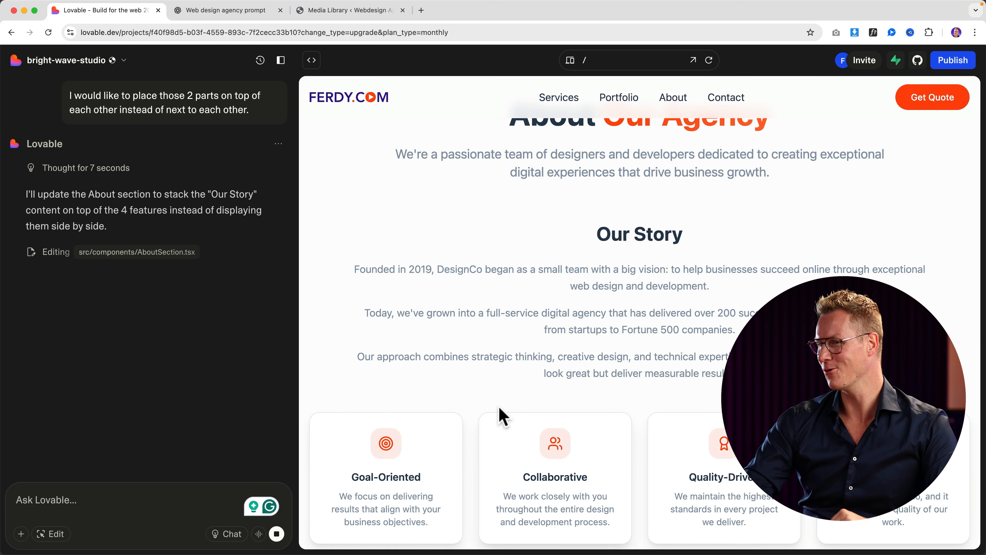
{"action": "scroll", "coordinate": [499, 408], "scroll_direction": "down", "scroll_amount": 3}
{"action": "scroll", "coordinate": [500, 408], "scroll_direction": "up", "scroll_amount": 5}
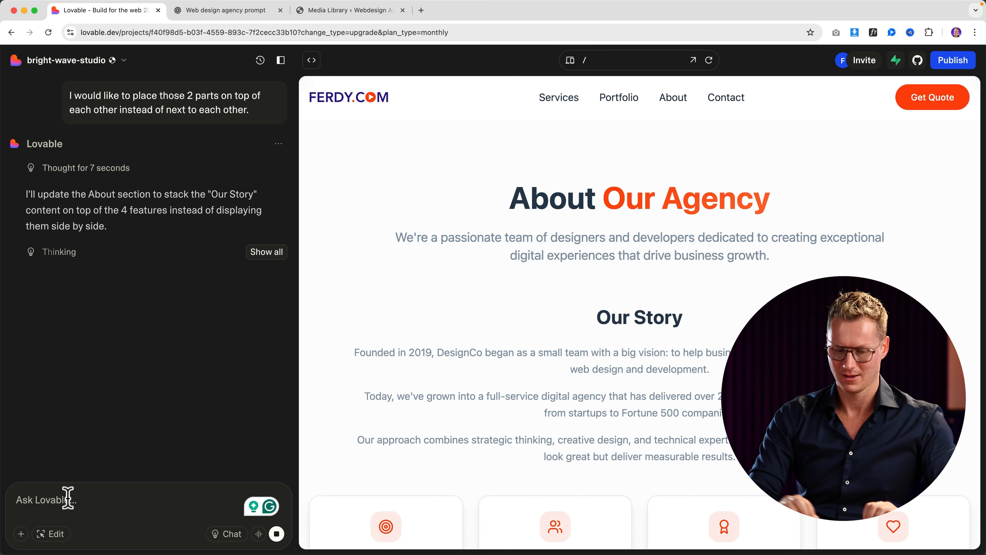
Step: Ask Lovable to make the About page's Our Story section 600 pixels wide
{"action": "type", "text": "Make our story"}
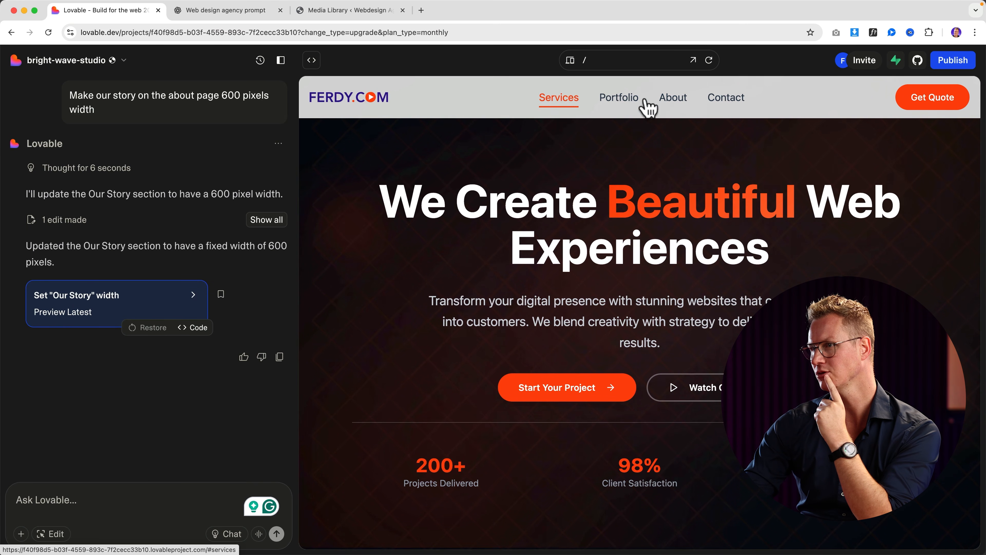
Step: Request the menu order About, Services, Portfolio, Contact, and draft a Get Quote-to-contact request
{"action": "left_click", "coordinate": [77, 500]}
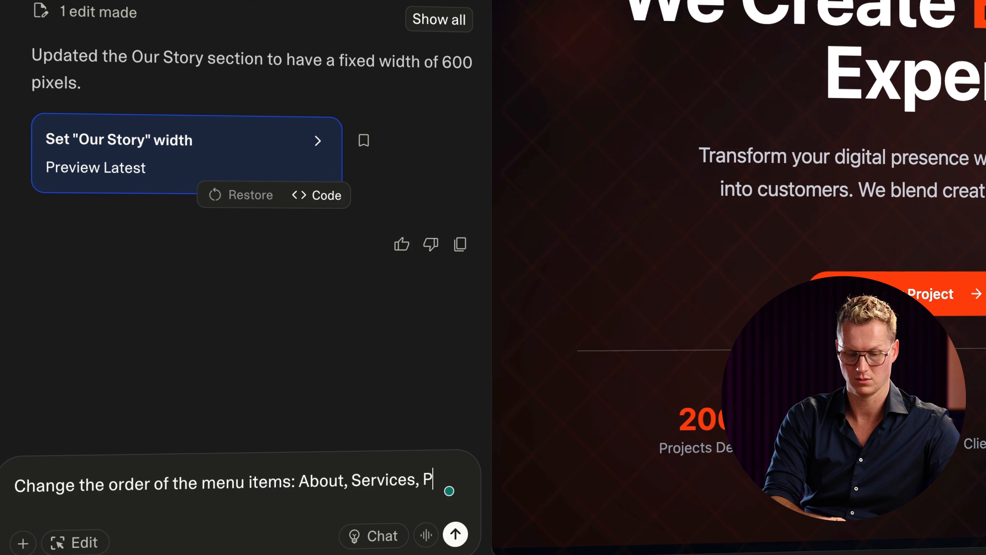
{"action": "type", "text": "ortfolio, Co"}
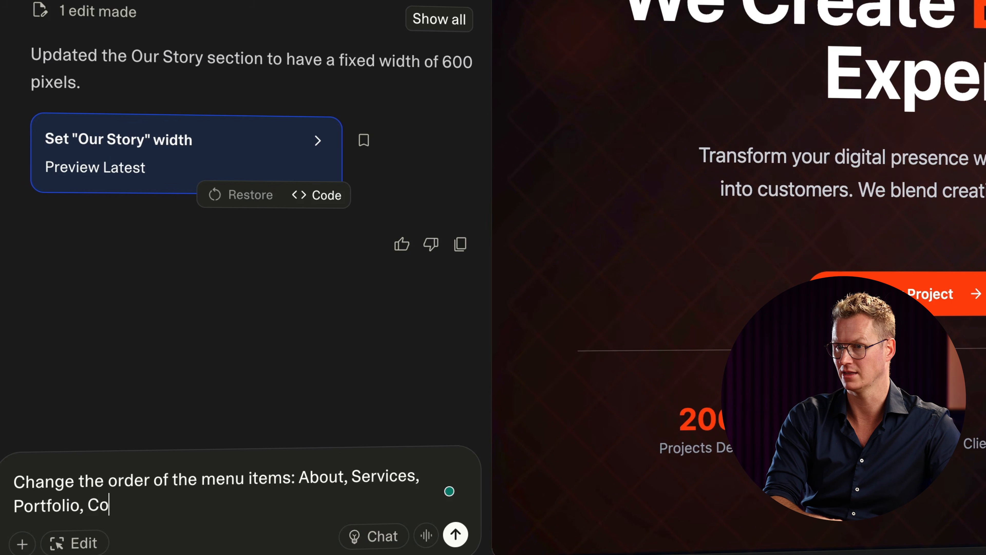
{"action": "type", "text": "ntact"}
{"action": "key", "text": "Return"}
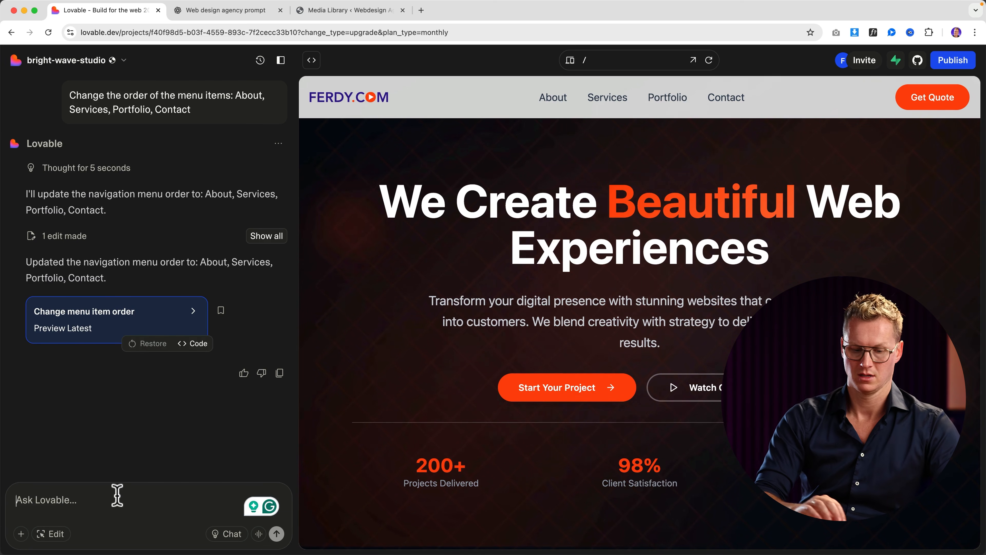
{"action": "type", "text": "When people c"}
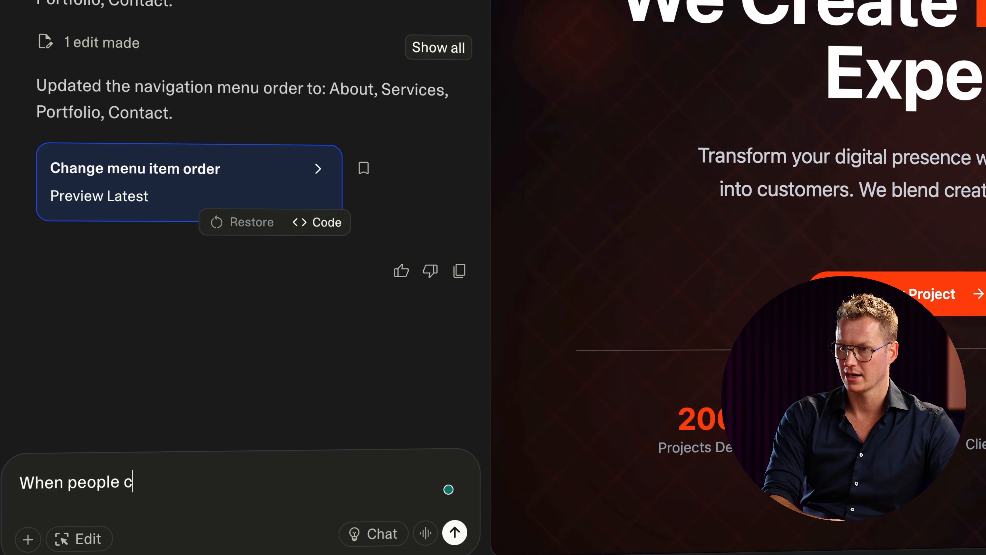
{"action": "type", "text": "lick on g"}
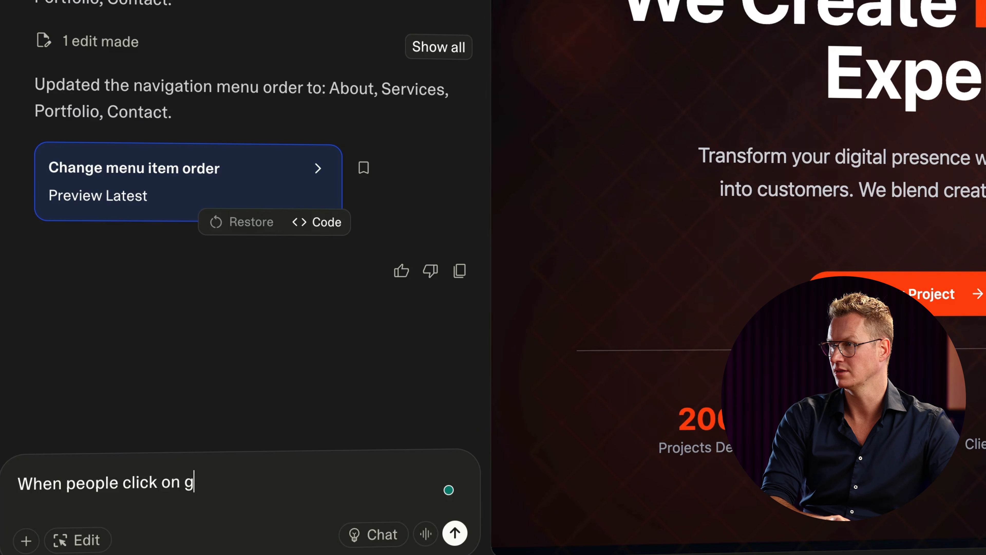
{"action": "type", "text": "et quote, ref"}
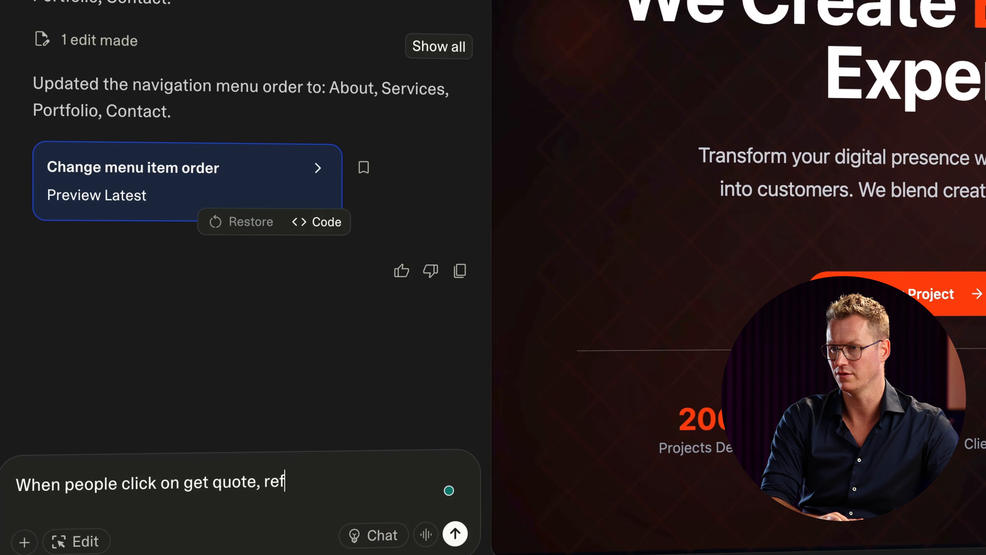
{"action": "type", "text": "er them to the conta"}
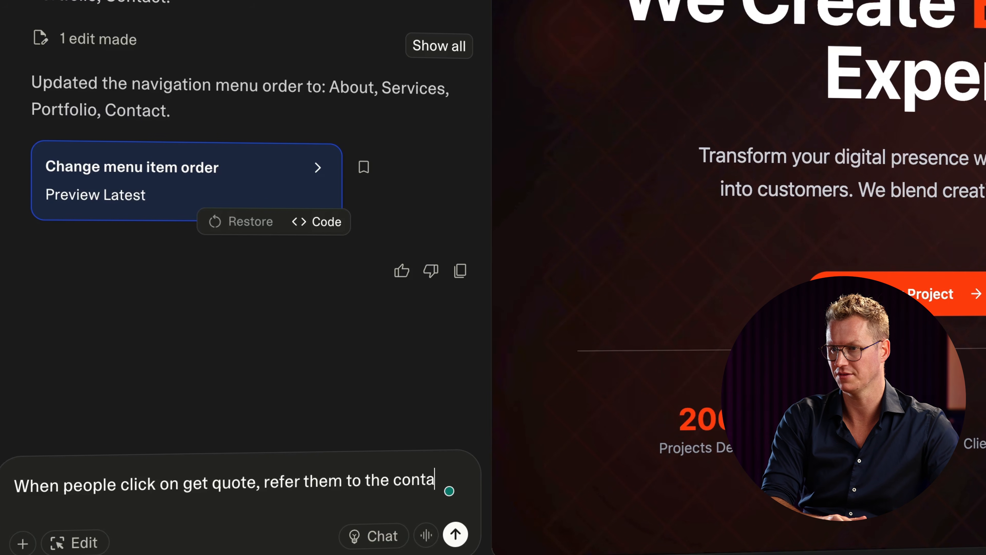
{"action": "type", "text": "ct page."}
Step: Send the Get Quote link request and verify Get Quote scrolls to Let's Start Your Project
{"action": "key", "text": "Return"}
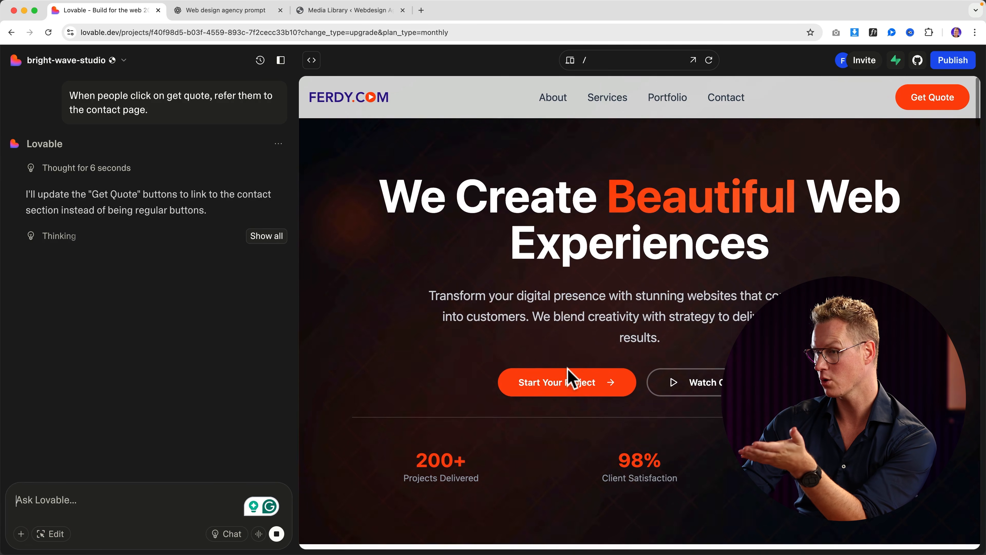
{"action": "scroll", "coordinate": [566, 380], "scroll_direction": "down", "scroll_amount": 5}
{"action": "scroll", "coordinate": [567, 373], "scroll_direction": "down", "scroll_amount": 20}
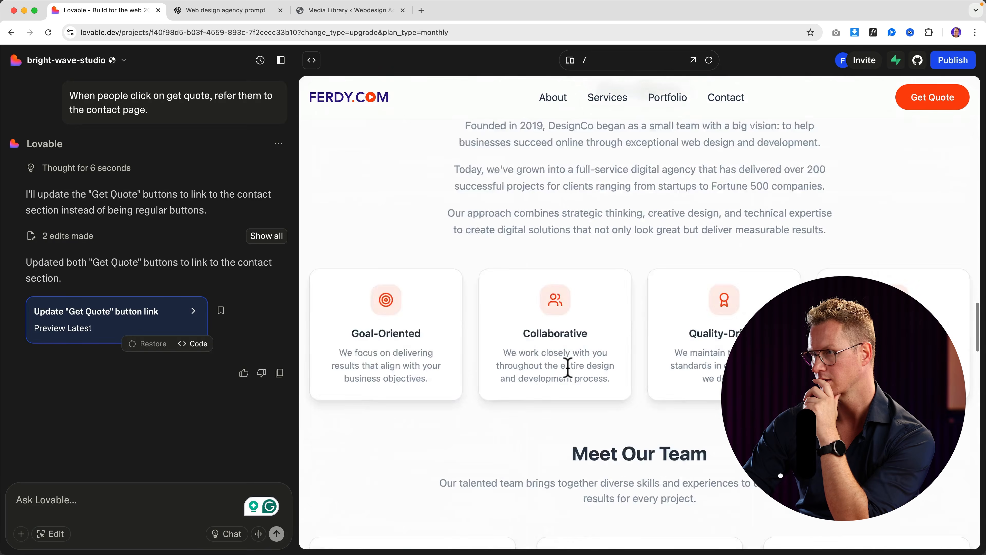
{"action": "scroll", "coordinate": [567, 372], "scroll_direction": "up", "scroll_amount": 20}
{"action": "left_click", "coordinate": [932, 101]}
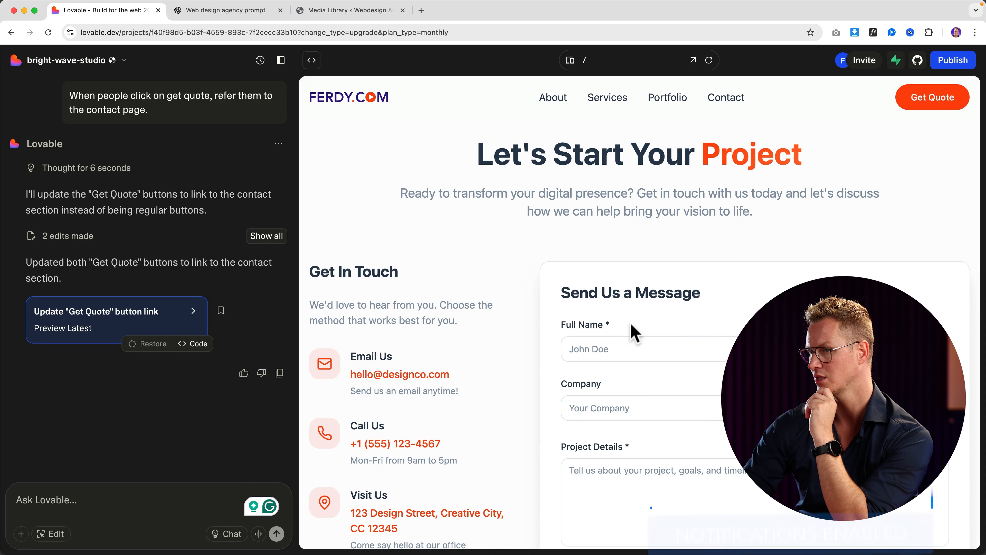
{"action": "scroll", "coordinate": [687, 344], "scroll_direction": "up", "scroll_amount": 1}
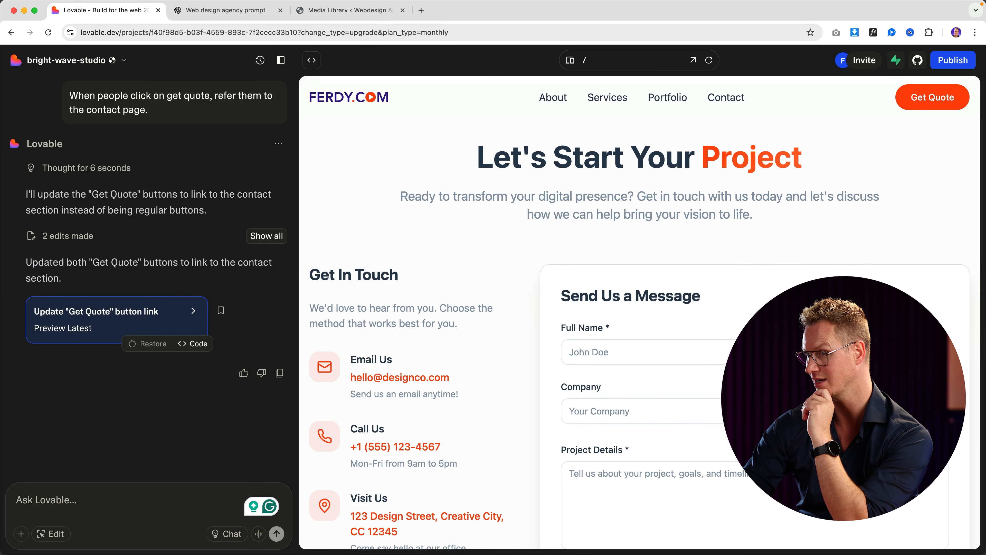
{"action": "scroll", "coordinate": [639, 330], "scroll_direction": "down", "scroll_amount": 3}
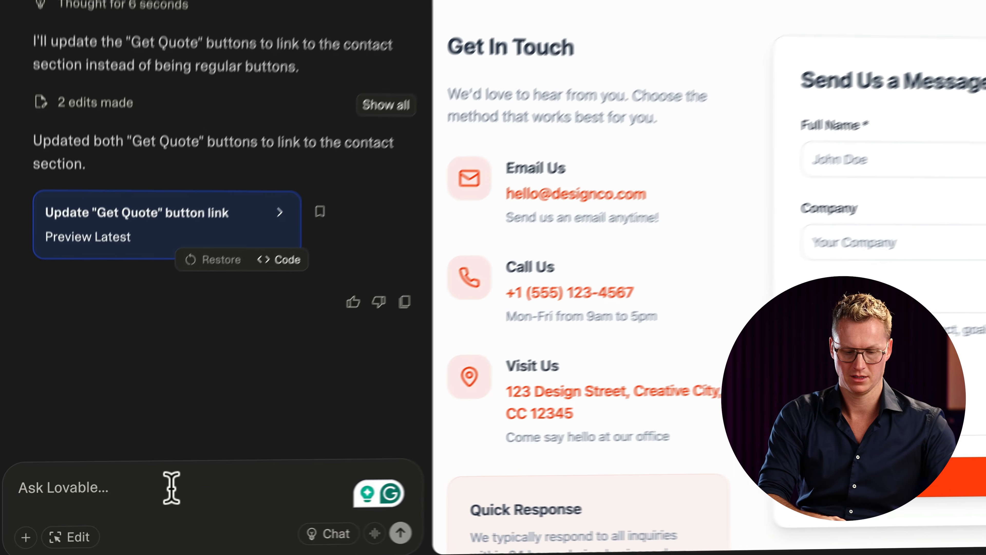
Step: Ask Lovable to change the contact form's Company field into a phone number field
{"action": "type", "text": "Change the company area"}
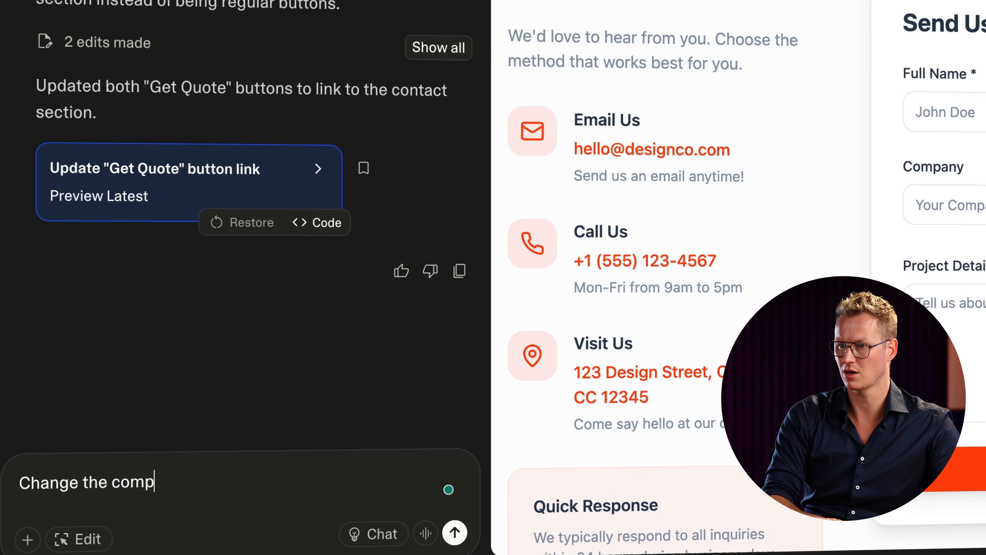
{"action": "type", "text": " in the cont"}
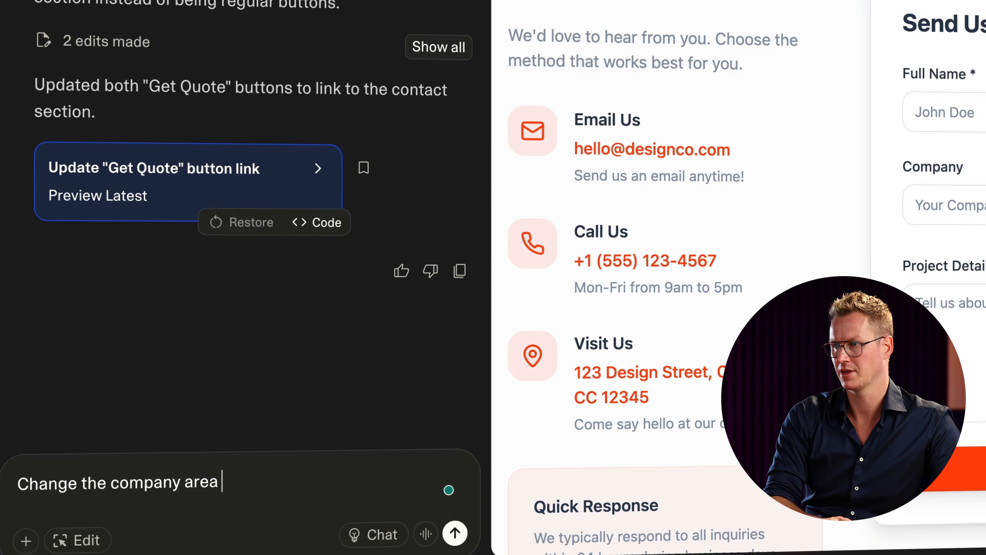
{"action": "type", "text": "act form to pho"}
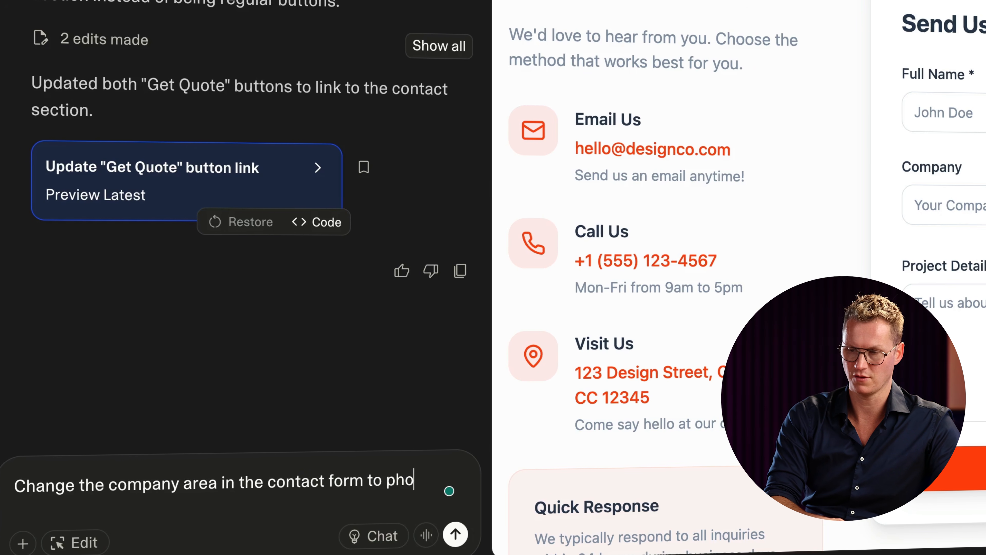
{"action": "type", "text": "ne numer"}
{"action": "key", "text": "Return"}
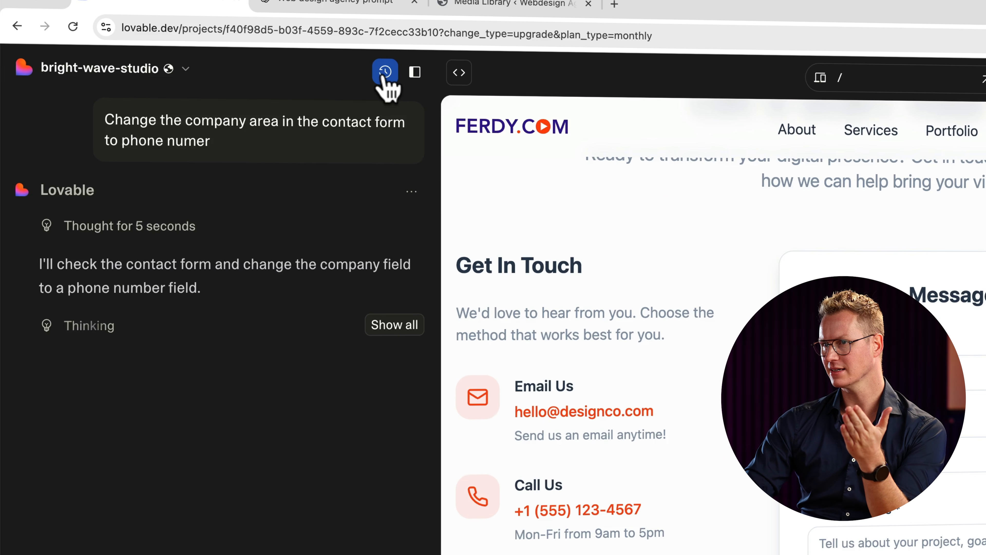
Step: Review the version history, then scroll the preview to confirm Phone Number replaced the Company field
{"action": "left_click", "coordinate": [383, 75]}
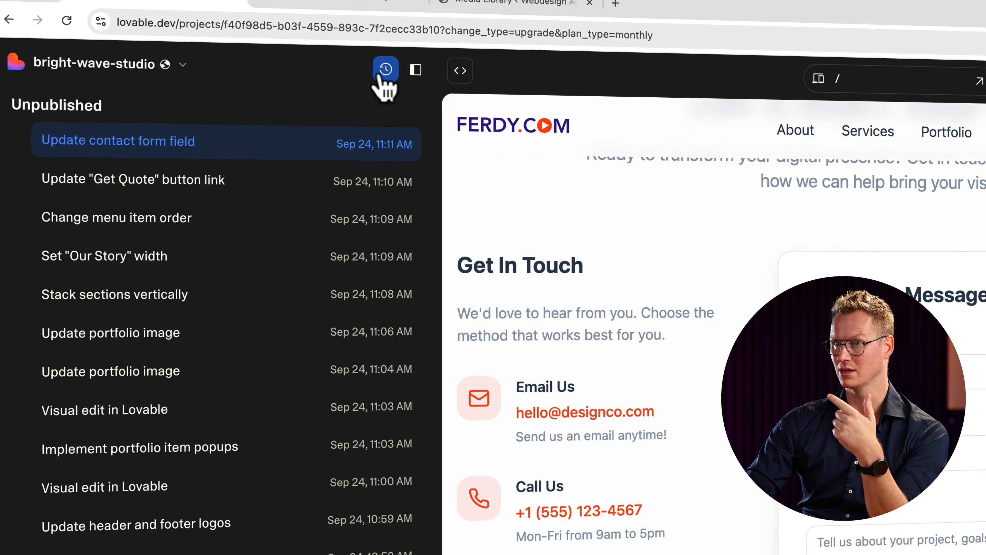
{"action": "left_click", "coordinate": [384, 71]}
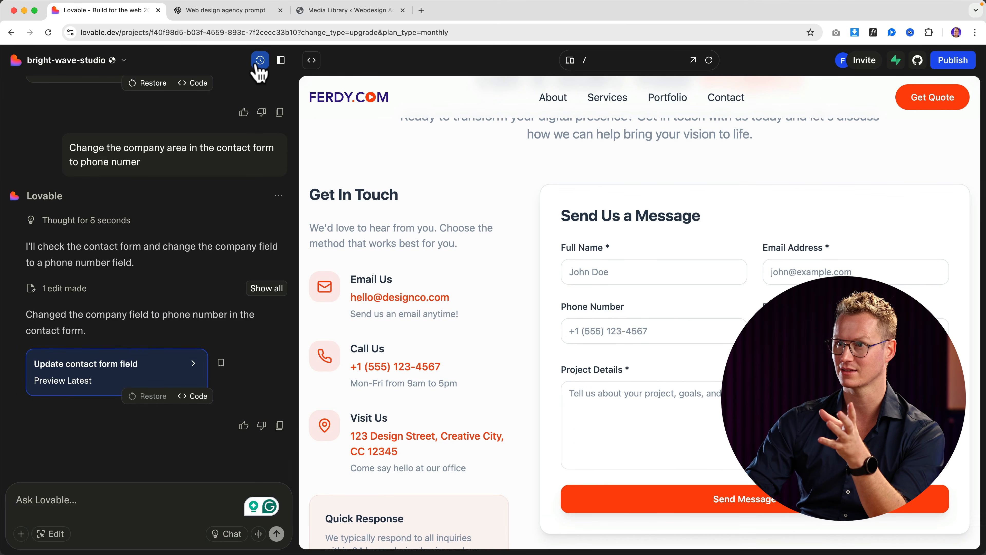
{"action": "scroll", "coordinate": [516, 324], "scroll_direction": "down", "scroll_amount": 10}
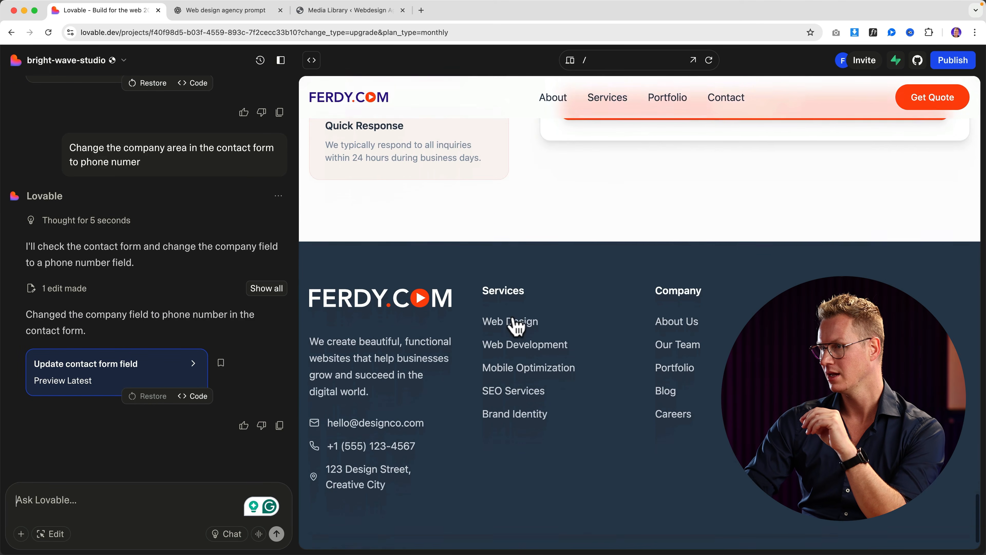
{"action": "scroll", "coordinate": [539, 327], "scroll_direction": "up", "scroll_amount": 15}
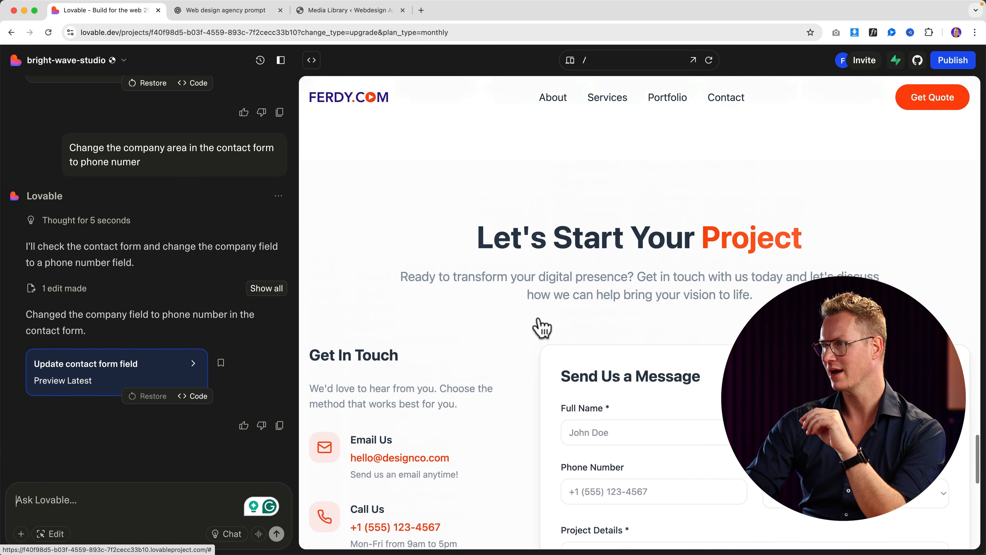
{"action": "scroll", "coordinate": [540, 318], "scroll_direction": "up", "scroll_amount": 10}
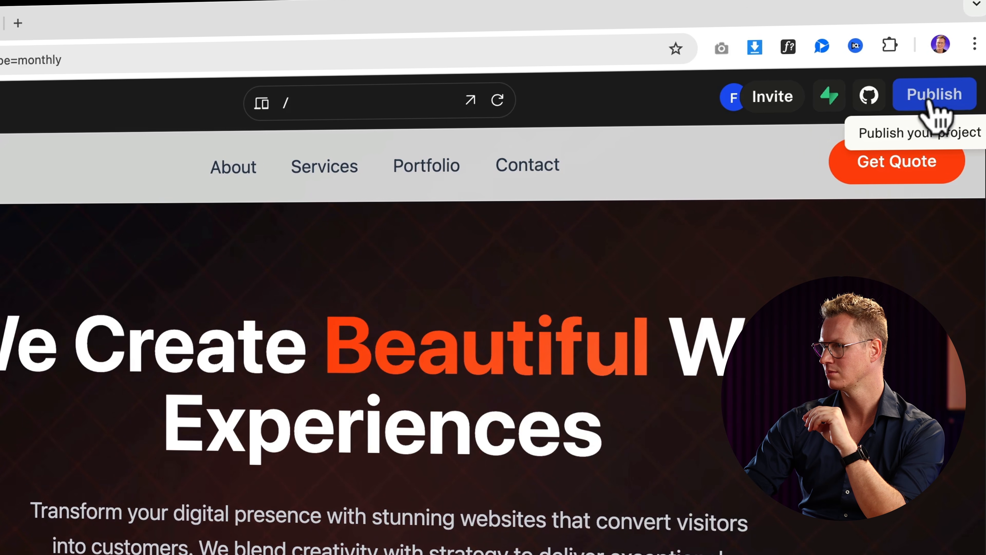
Step: Open bright-wave-studio.lovable.app from the publishing settings in a new tab, then return to Lovable
{"action": "left_click", "coordinate": [933, 101]}
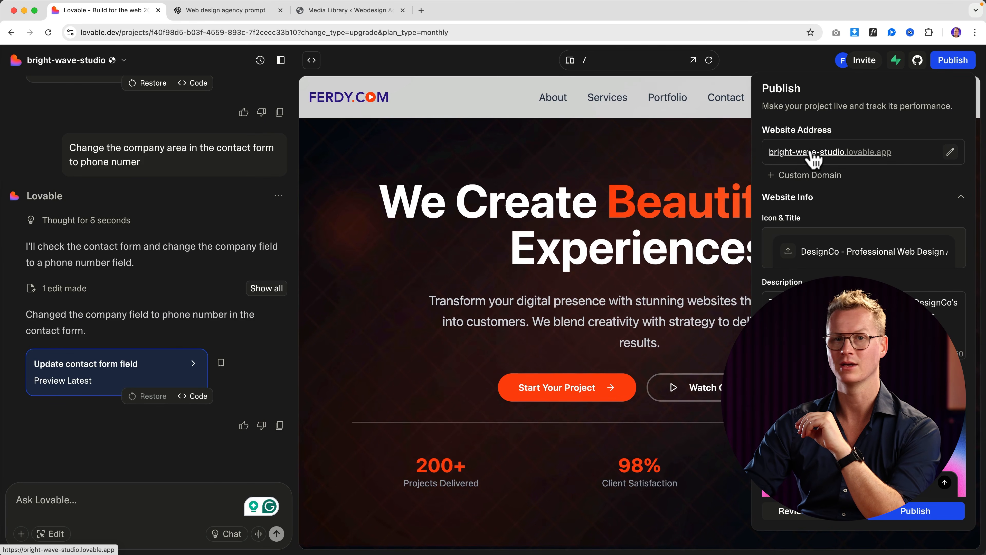
{"action": "left_click", "coordinate": [829, 152]}
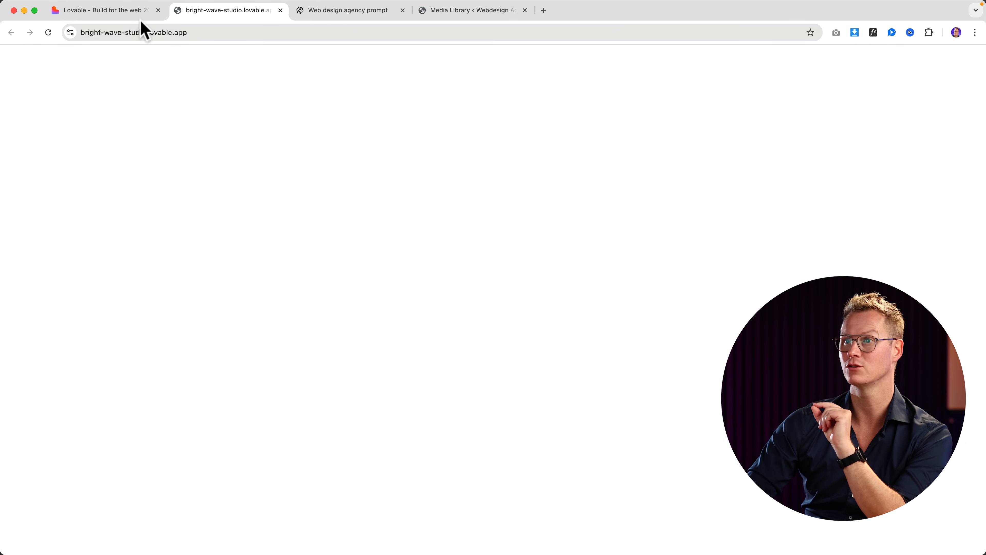
{"action": "left_click", "coordinate": [130, 12]}
Step: Replace DesignCo with FerdyCom in the site title
{"action": "left_click", "coordinate": [952, 60]}
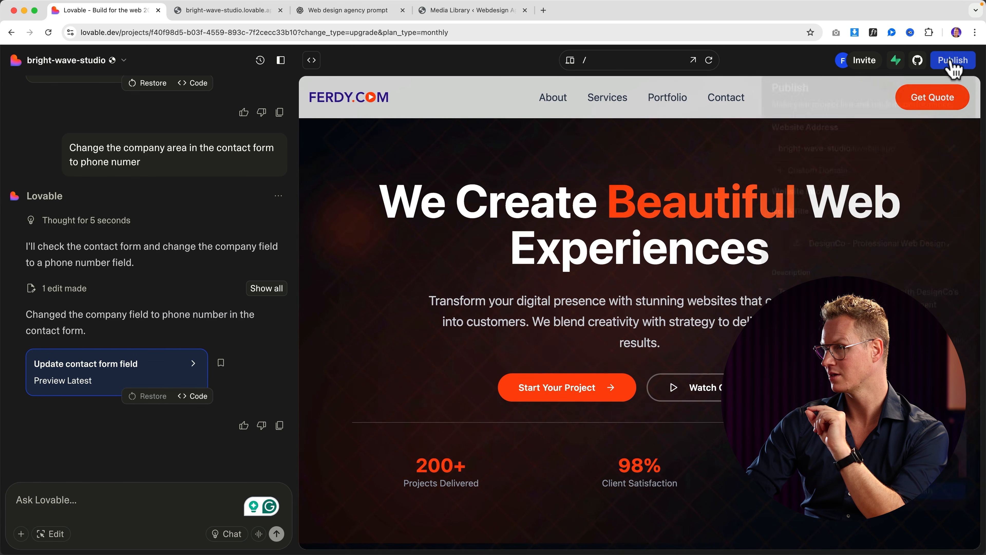
{"action": "left_click", "coordinate": [953, 60]}
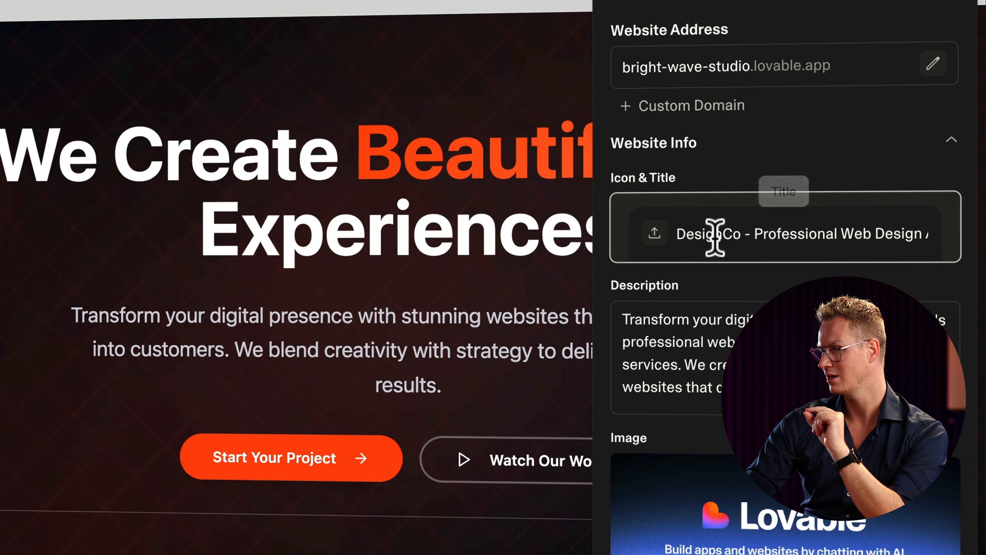
{"action": "double_click", "coordinate": [827, 251]}
{"action": "left_click", "coordinate": [734, 234]}
{"action": "left_click_drag", "start_coordinate": [743, 234], "coordinate": [647, 238]}
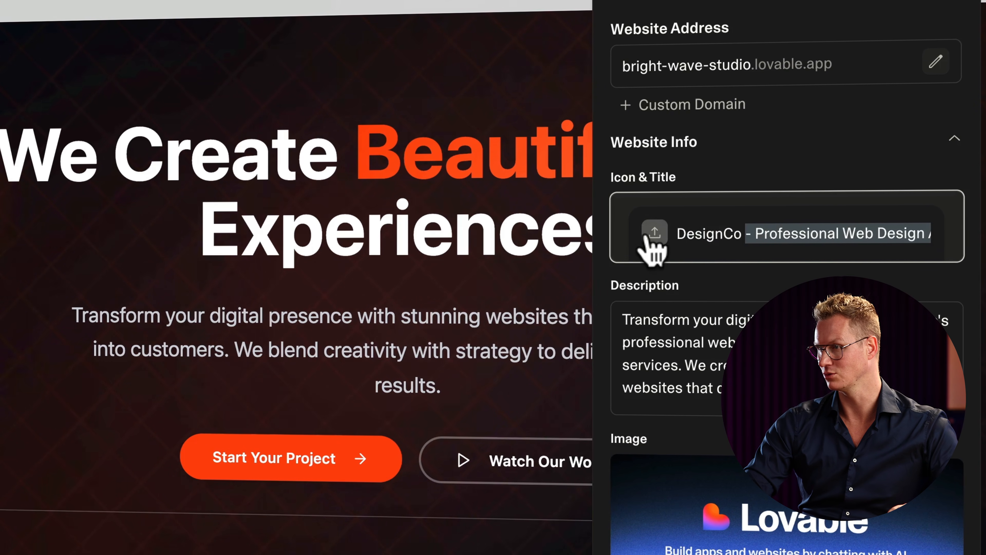
{"action": "type", "text": "FerdyCom"}
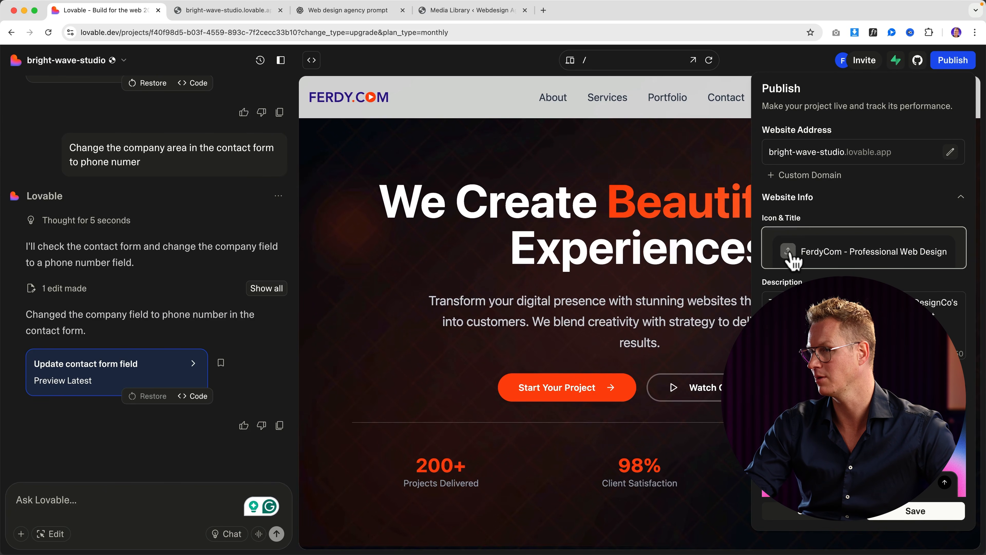
Step: Set Favicon.png from the Desktop as the site icon
{"action": "left_click", "coordinate": [790, 254]}
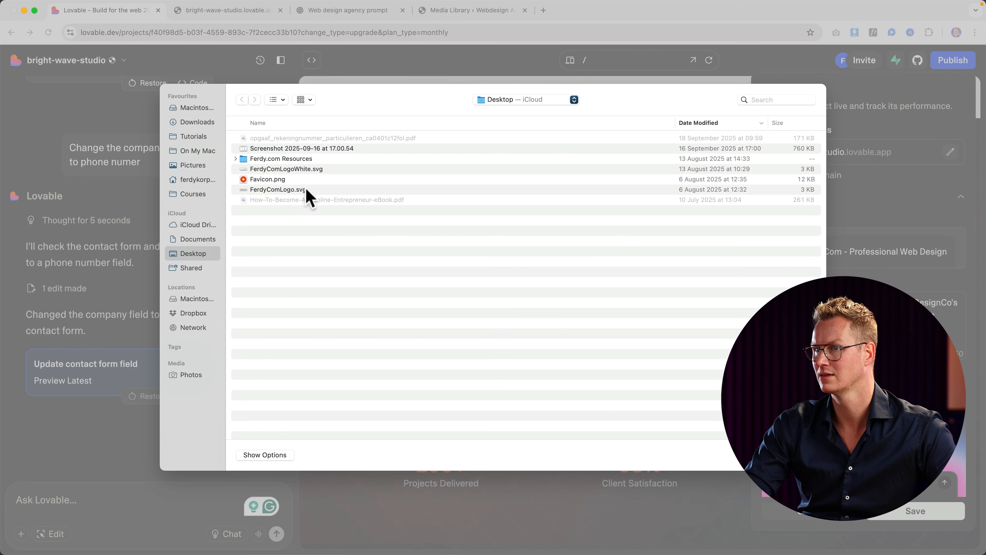
{"action": "left_click", "coordinate": [266, 180]}
{"action": "key", "text": "space"}
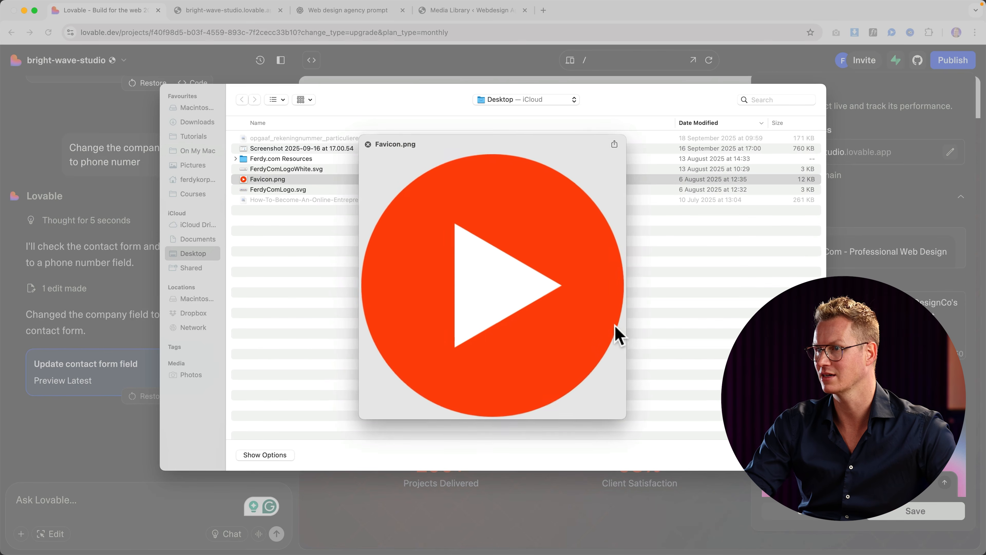
{"action": "key", "text": "space"}
{"action": "key", "text": "Return"}
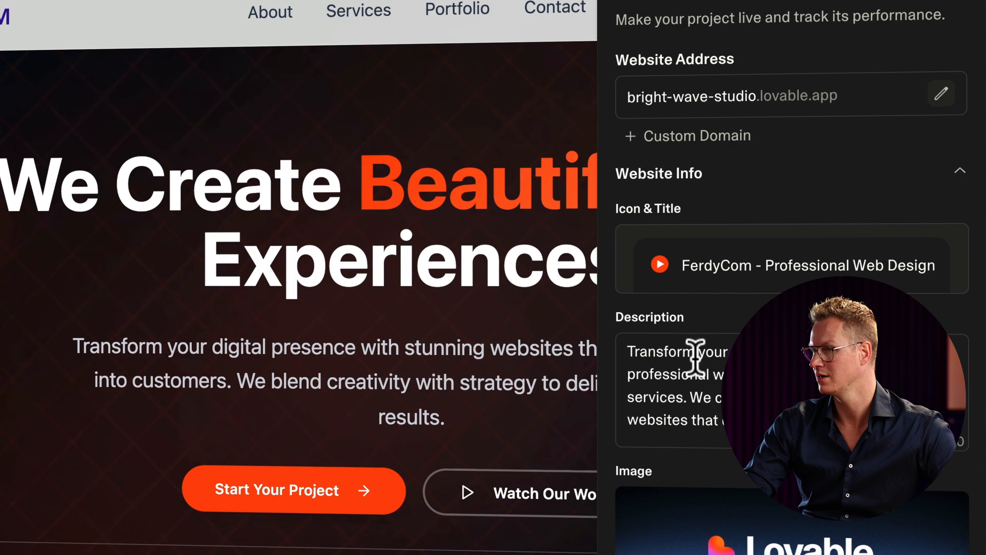
Step: Change DesignCo's to FerdyCom's in the description and save the site info
{"action": "scroll", "coordinate": [792, 272], "scroll_direction": "down", "scroll_amount": 3}
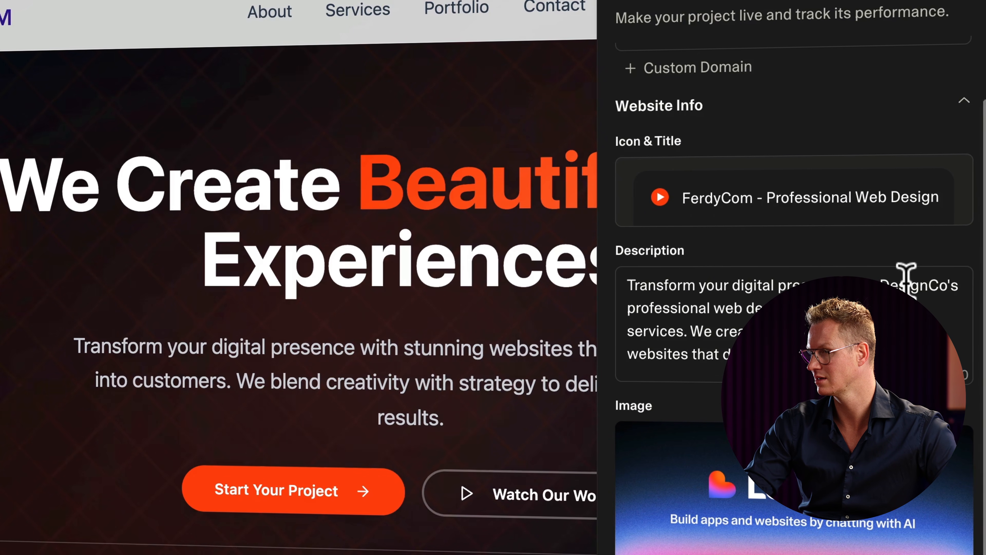
{"action": "double_click", "coordinate": [916, 285]}
{"action": "type", "text": "FerdyCom'"}
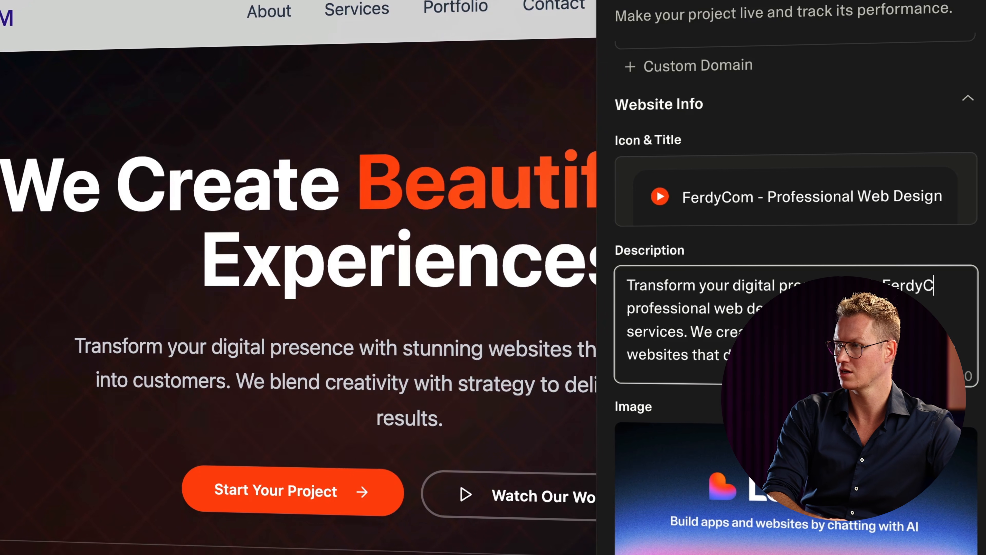
{"action": "type", "text": "s professional web design and"}
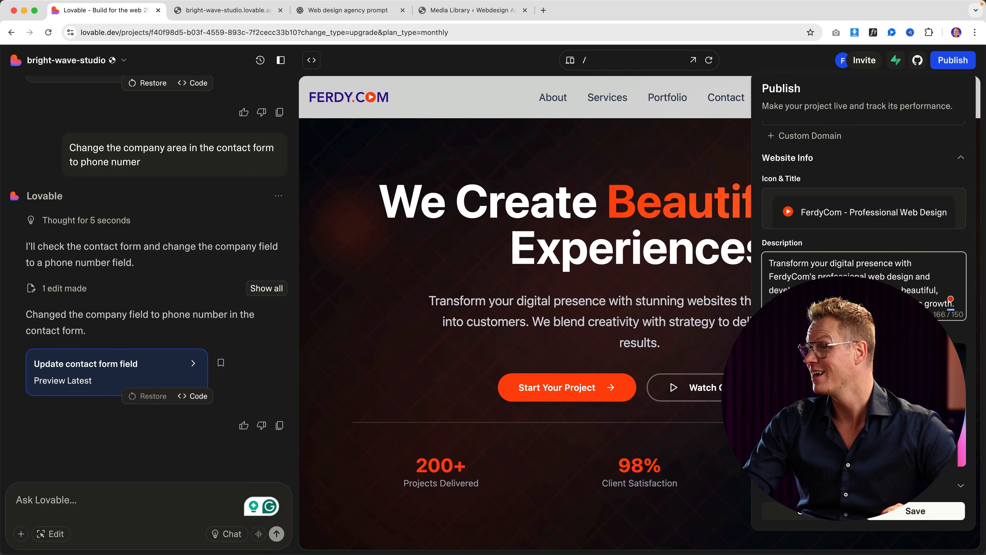
{"action": "left_click", "coordinate": [914, 513]}
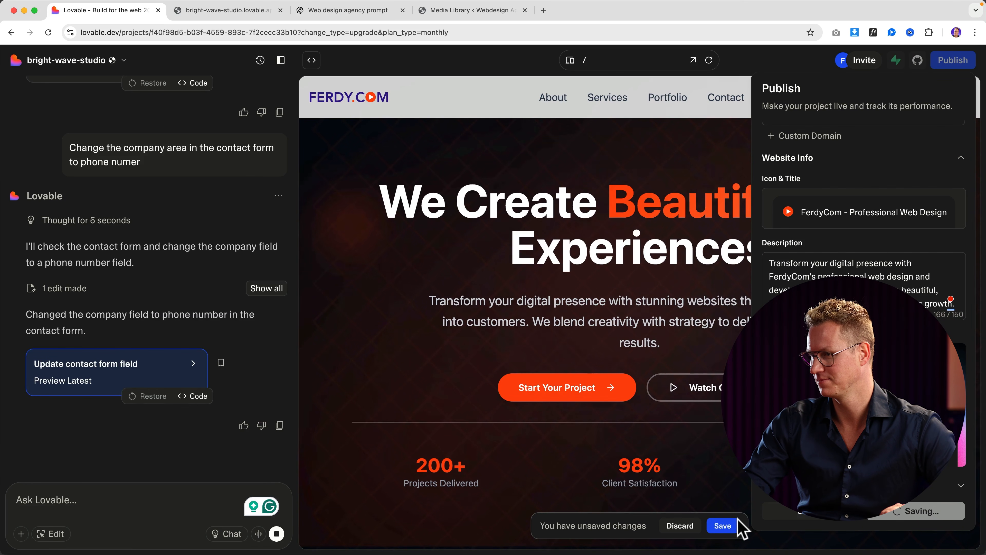
{"action": "left_click", "coordinate": [721, 525]}
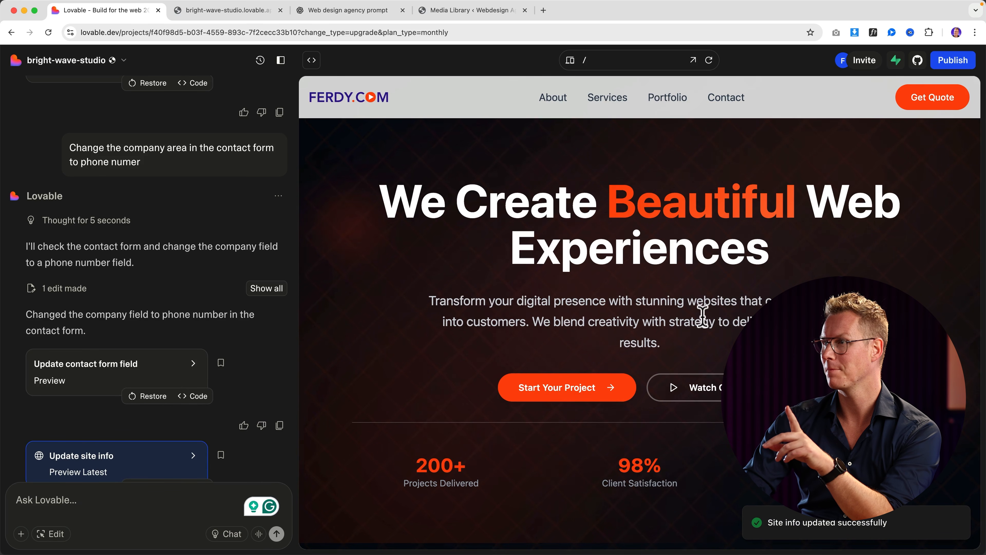
Step: Publish the site live, copy its bright-wave-studio.lovable.app link, and open a new incognito window
{"action": "left_click", "coordinate": [952, 60]}
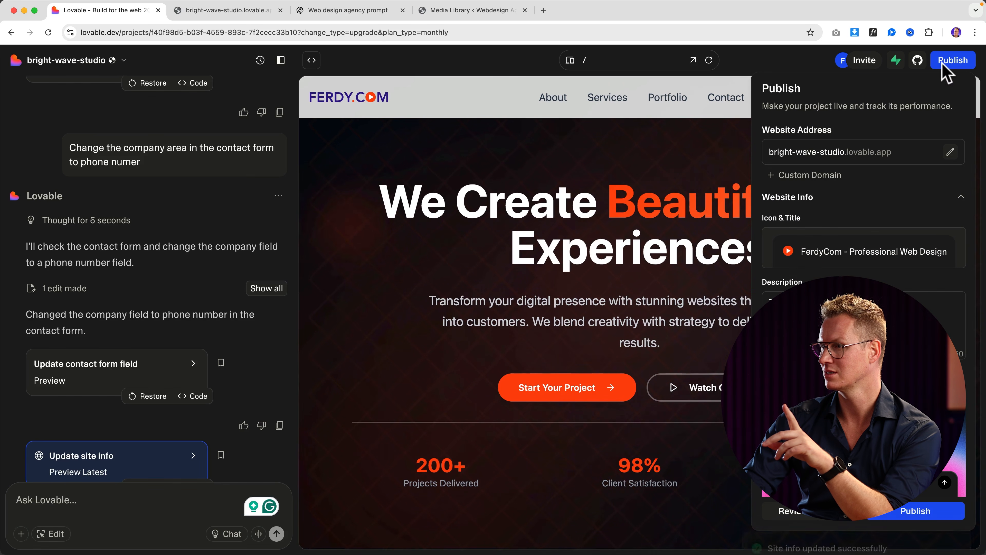
{"action": "left_click", "coordinate": [916, 514]}
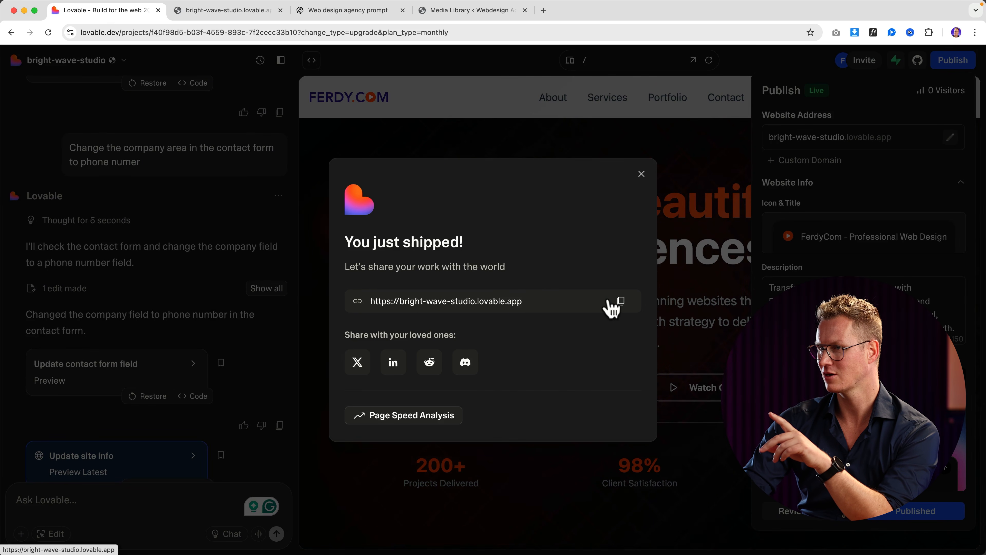
{"action": "left_click", "coordinate": [620, 302]}
{"action": "left_click", "coordinate": [974, 33]}
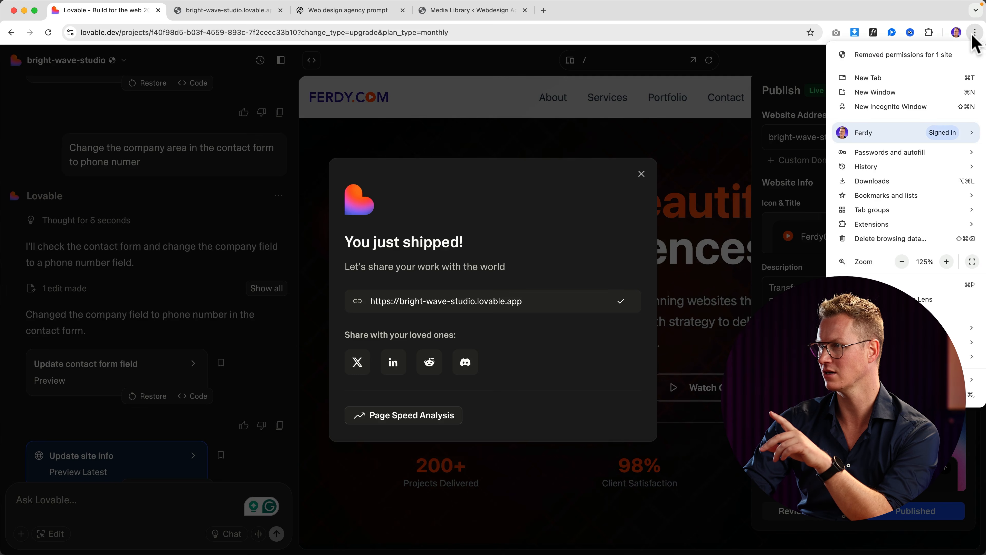
{"action": "left_click", "coordinate": [911, 107]}
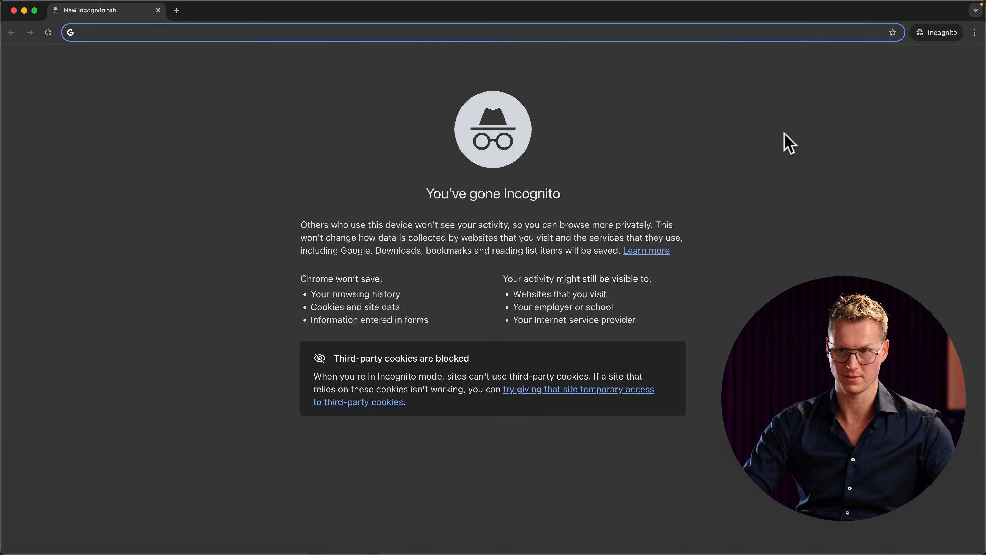
Step: Load the copied live site link in the incognito window and scroll through the site
{"action": "key", "text": "super+v"}
{"action": "key", "text": "Return"}
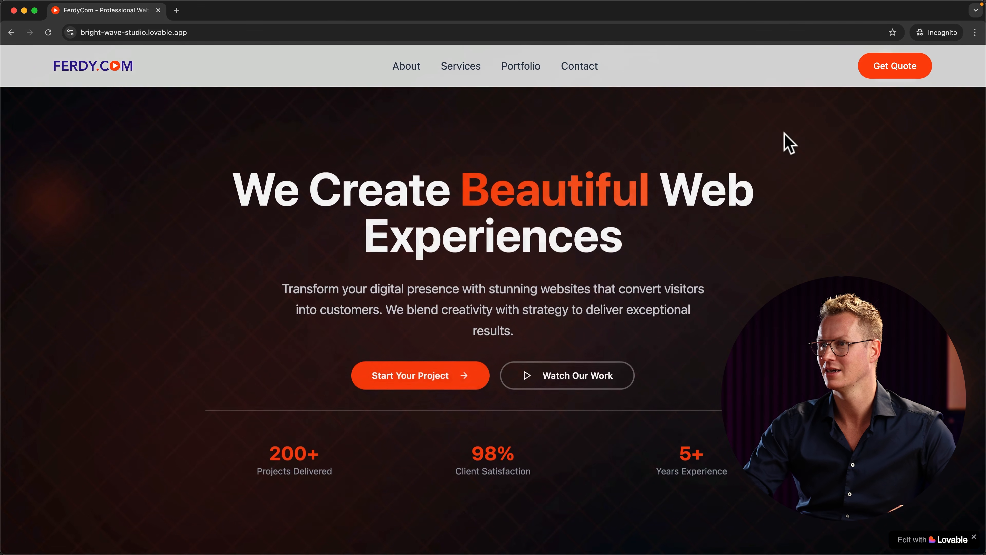
{"action": "scroll", "coordinate": [404, 155], "scroll_direction": "down", "scroll_amount": 15}
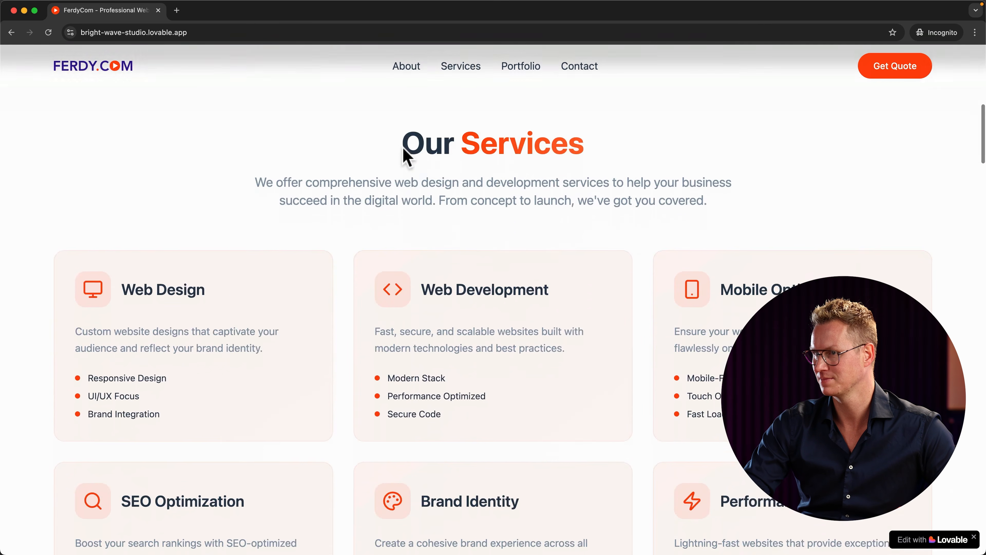
{"action": "scroll", "coordinate": [406, 157], "scroll_direction": "down", "scroll_amount": 20}
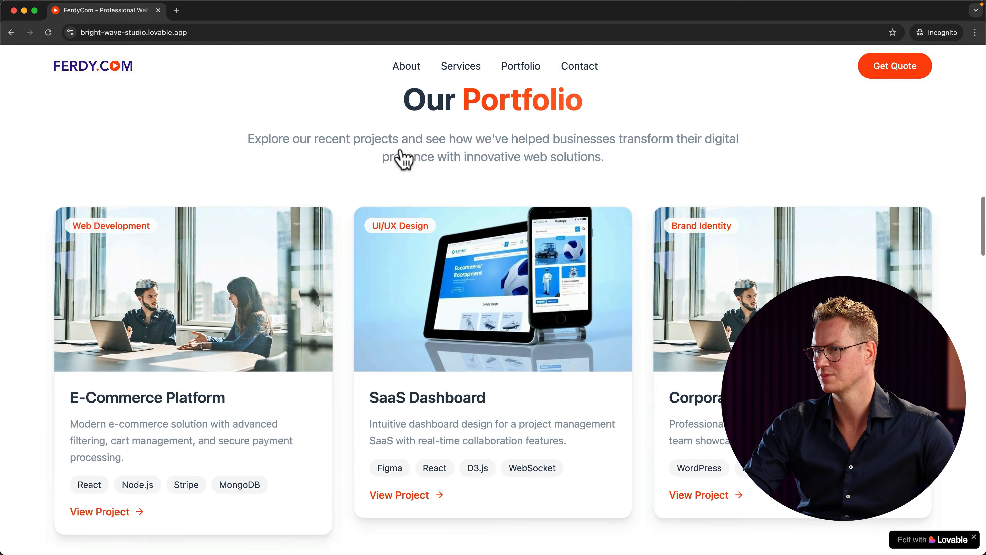
{"action": "scroll", "coordinate": [403, 157], "scroll_direction": "up", "scroll_amount": 10}
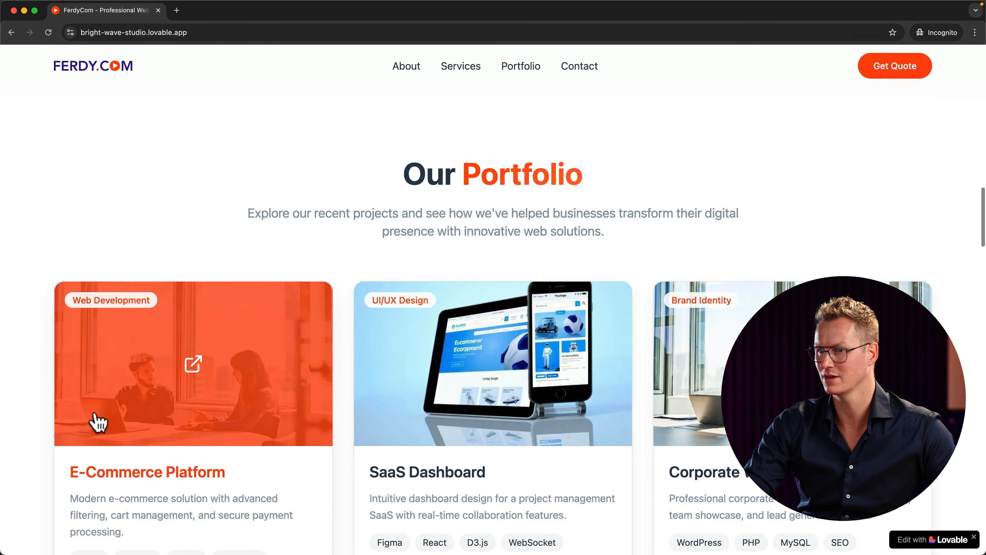
{"action": "scroll", "coordinate": [176, 341], "scroll_direction": "down", "scroll_amount": 2}
Step: Check the E-Commerce Platform project popup, then close the incognito window
{"action": "left_click", "coordinate": [200, 307]}
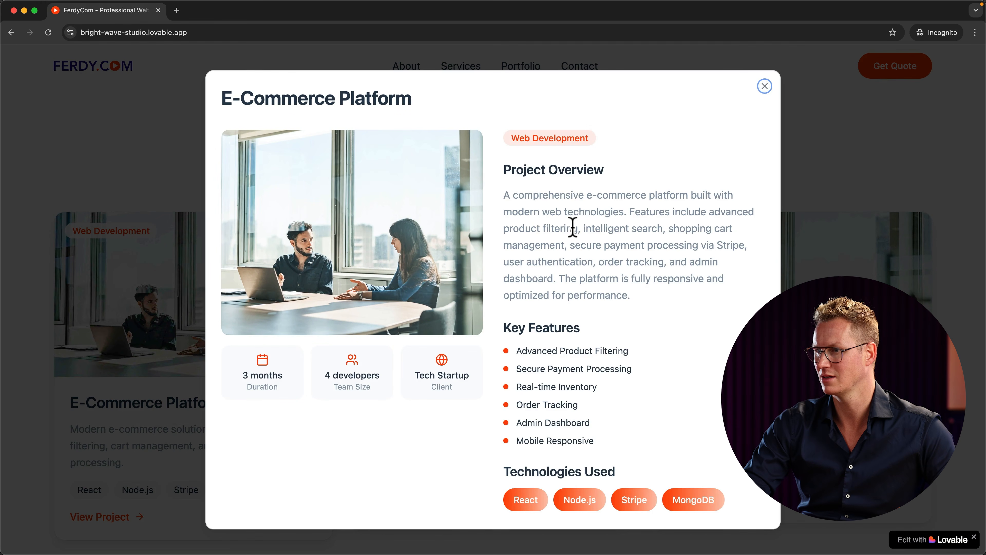
{"action": "scroll", "coordinate": [572, 227], "scroll_direction": "down", "scroll_amount": 2}
{"action": "scroll", "coordinate": [570, 226], "scroll_direction": "up", "scroll_amount": 2}
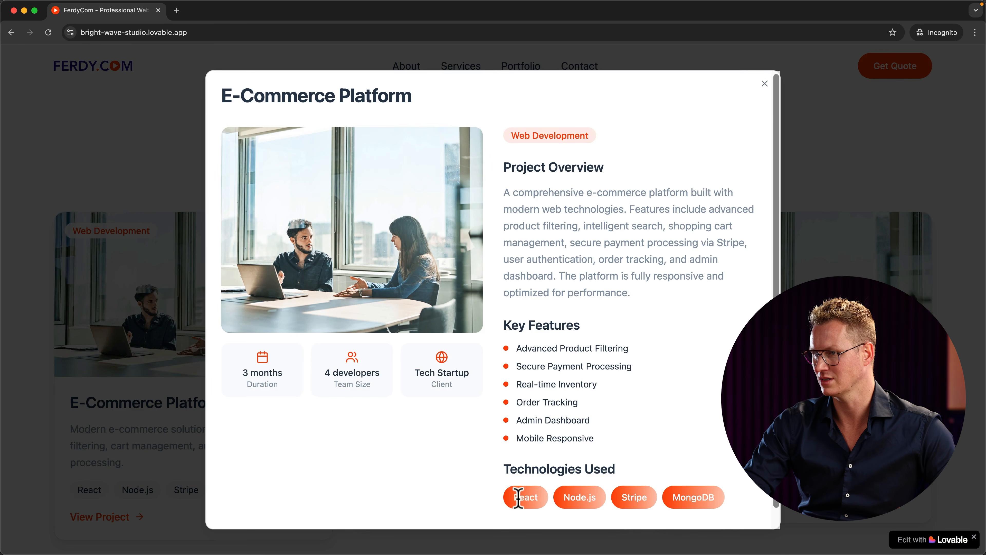
{"action": "left_click", "coordinate": [765, 83]}
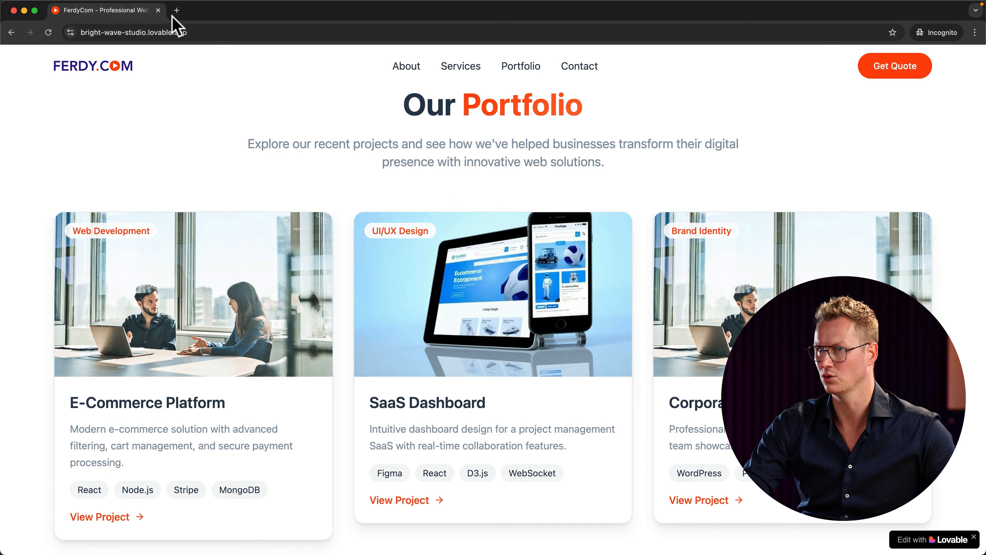
{"action": "left_click", "coordinate": [158, 10]}
Step: Dismiss the publish success message and panel, then open the E-Commerce Platform project details
{"action": "left_click", "coordinate": [641, 174]}
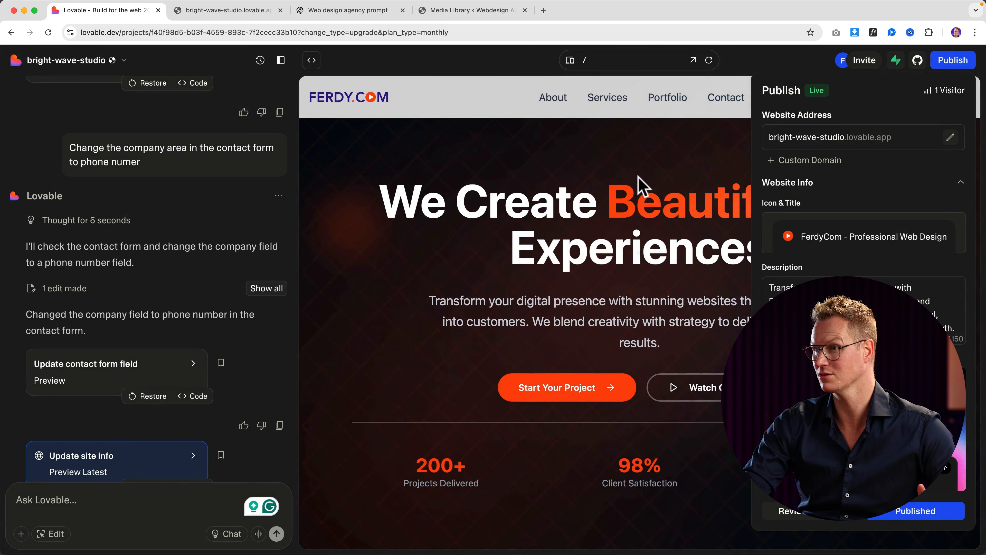
{"action": "scroll", "coordinate": [500, 303], "scroll_direction": "down", "scroll_amount": 10}
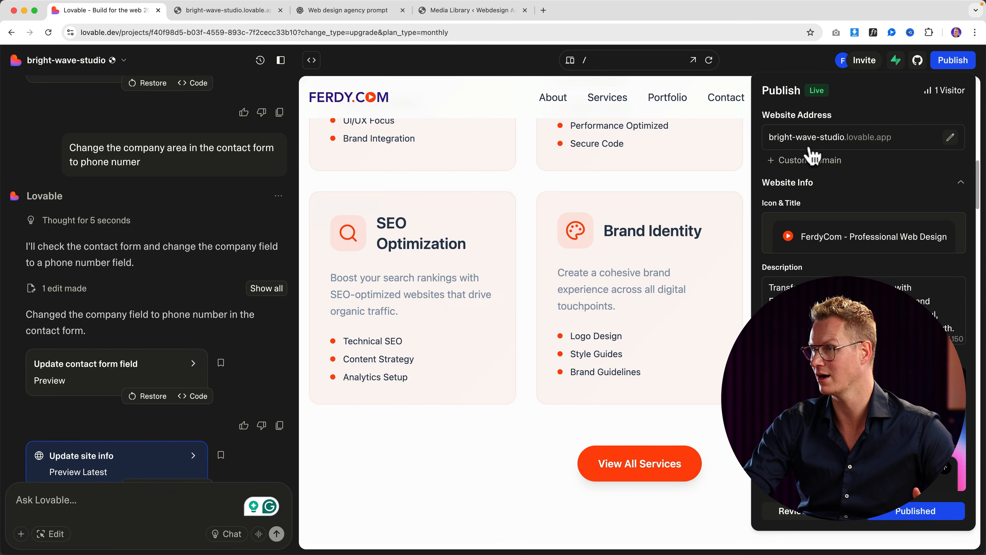
{"action": "left_click", "coordinate": [949, 64]}
{"action": "scroll", "coordinate": [621, 240], "scroll_direction": "down", "scroll_amount": 6}
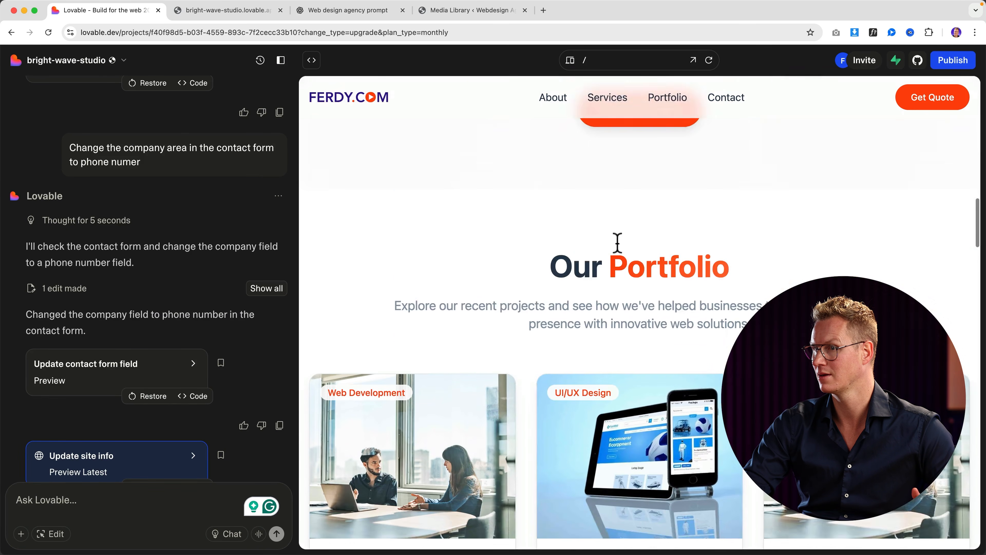
{"action": "left_click", "coordinate": [447, 299]}
{"action": "scroll", "coordinate": [693, 326], "scroll_direction": "down", "scroll_amount": 2}
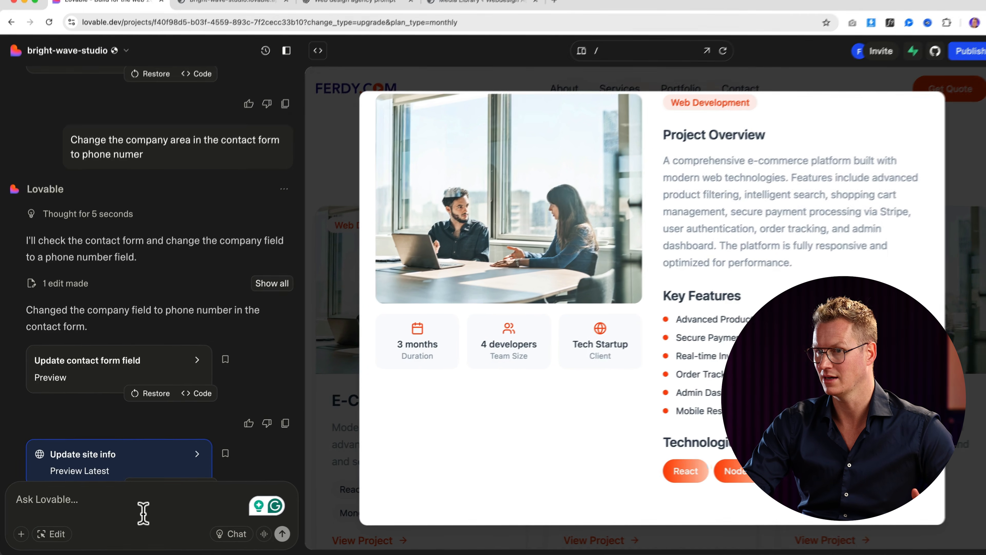
Step: Ask Lovable to remove the gradient from the technology tags and make them only orange
{"action": "left_click", "coordinate": [139, 504]}
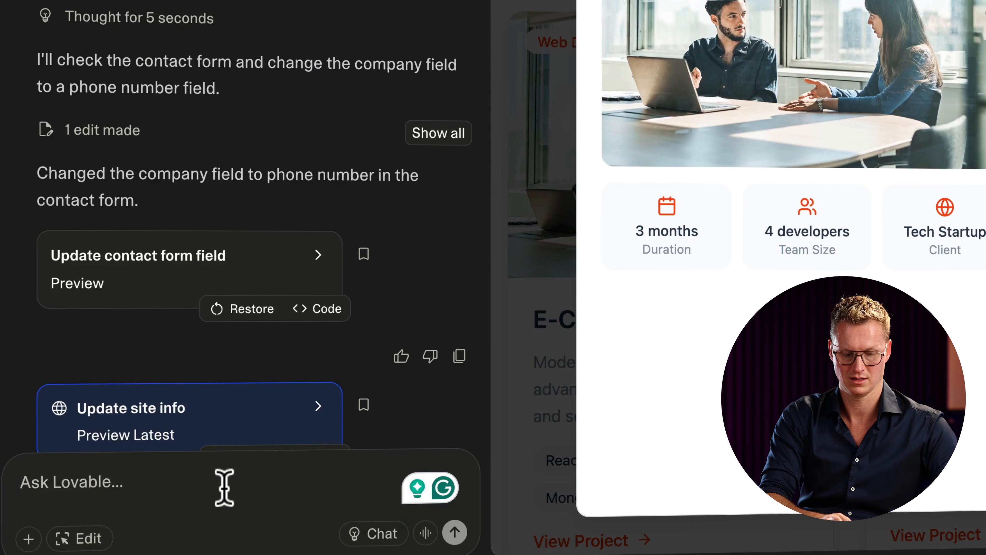
{"action": "type", "text": "Remove the gradient in the technologies"}
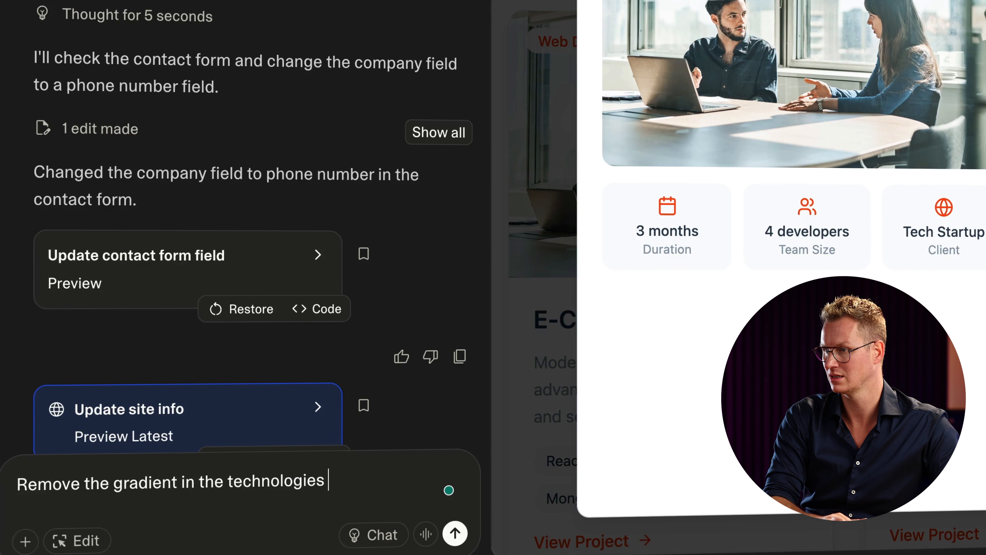
{"action": "type", "text": "tags"}
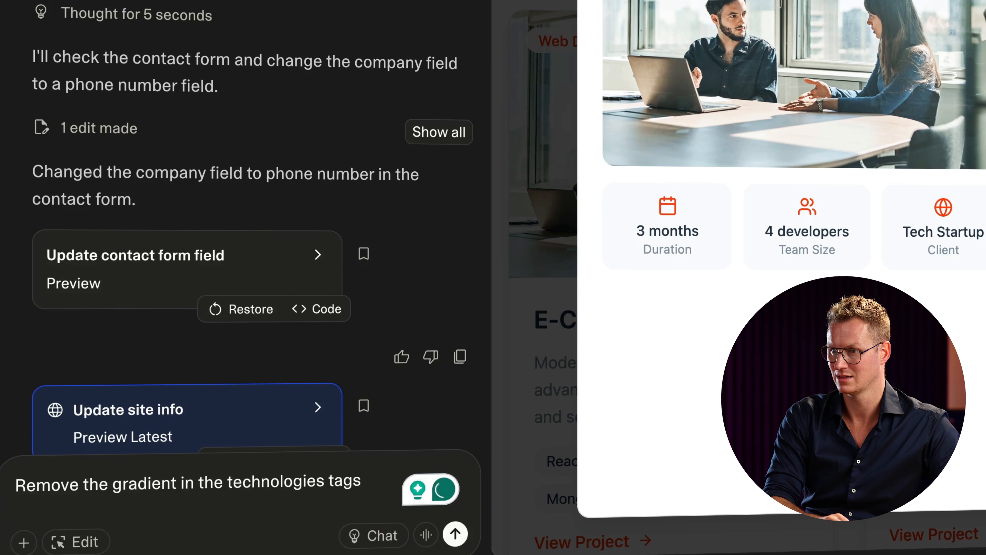
{"action": "type", "text": ", so make it"}
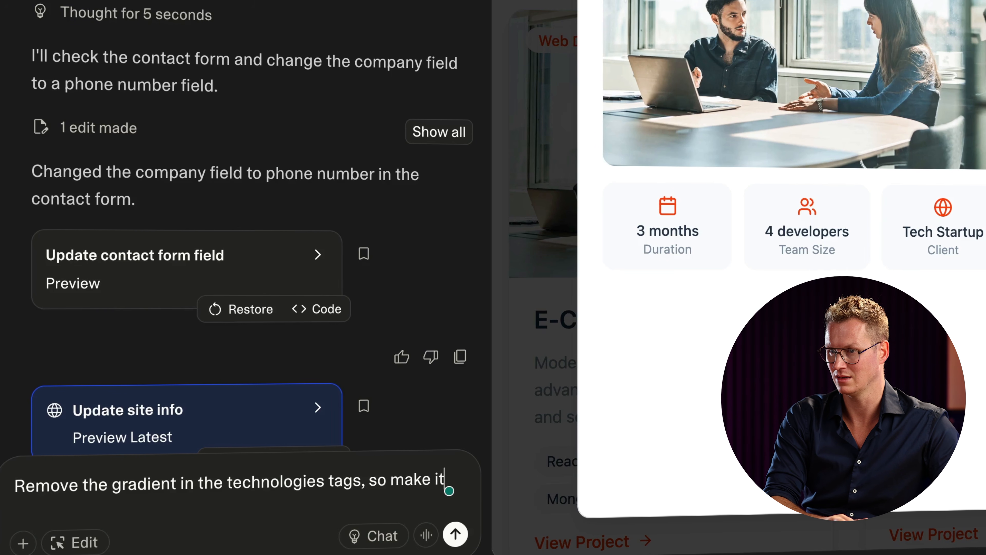
{"action": "type", "text": " only orang"}
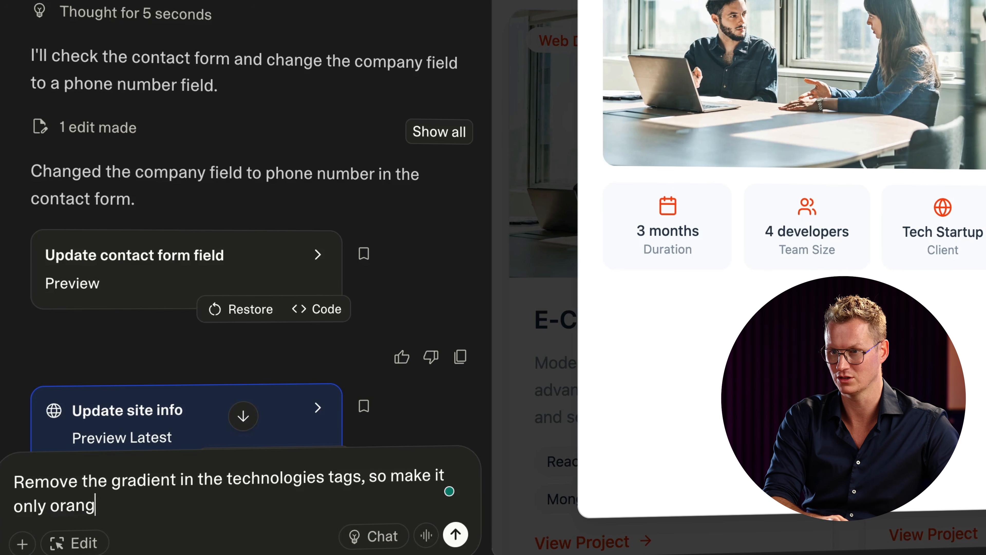
{"action": "type", "text": "e."}
{"action": "key", "text": "Return"}
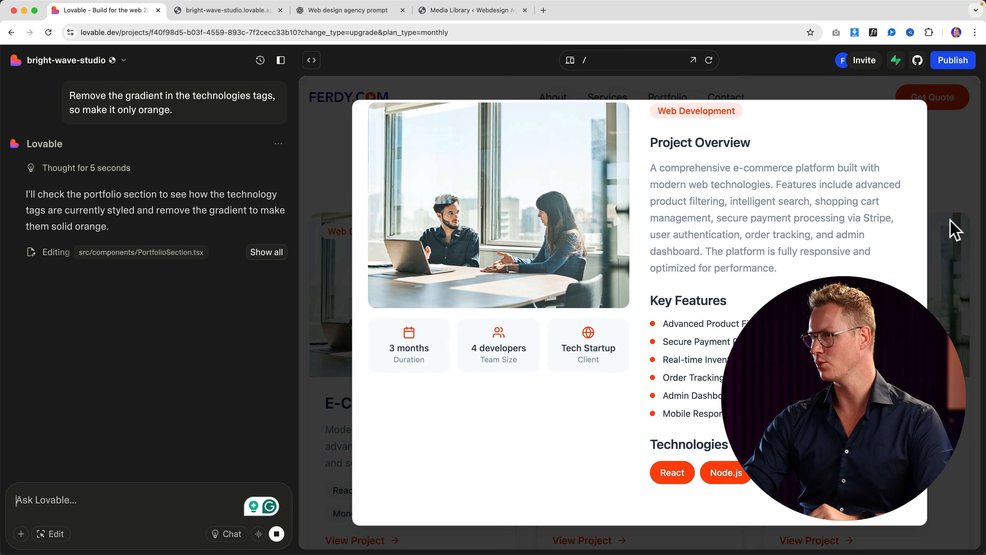
Step: Verify the solid orange tags in the preview, then show the publishing details with the live address
{"action": "left_click", "coordinate": [951, 227]}
{"action": "scroll", "coordinate": [755, 254], "scroll_direction": "down", "scroll_amount": 20}
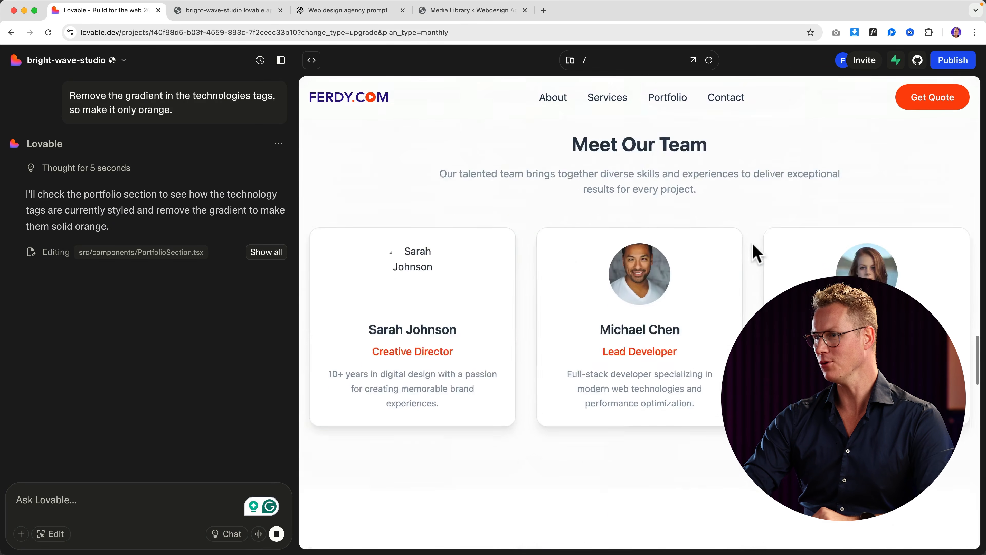
{"action": "scroll", "coordinate": [702, 280], "scroll_direction": "down", "scroll_amount": 5}
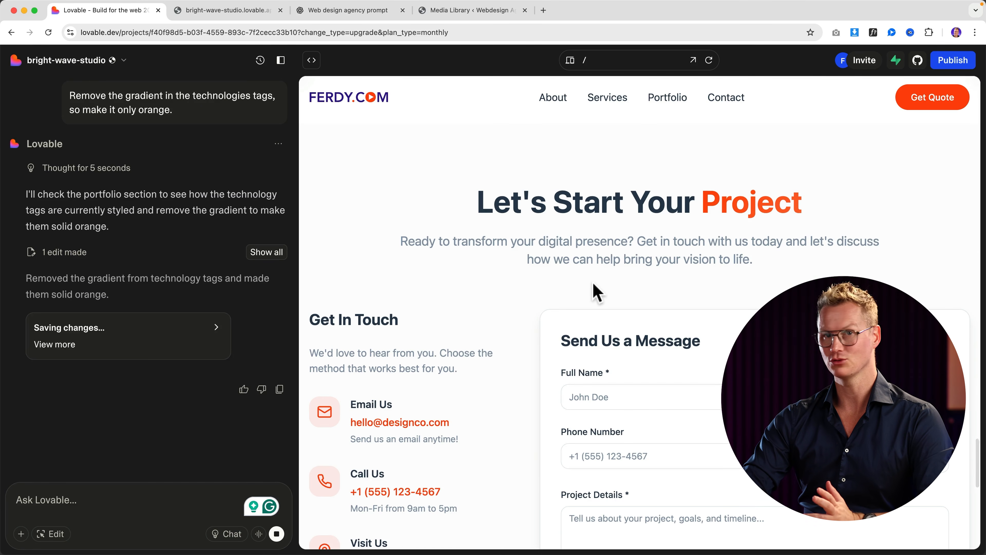
{"action": "scroll", "coordinate": [594, 292], "scroll_direction": "down", "scroll_amount": 3}
{"action": "scroll", "coordinate": [600, 289], "scroll_direction": "down", "scroll_amount": 8}
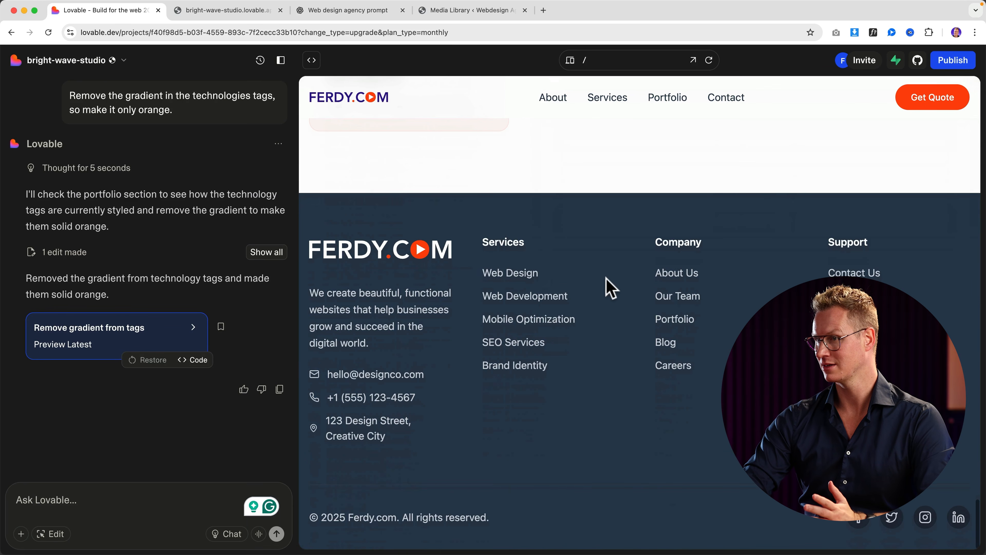
{"action": "scroll", "coordinate": [605, 286], "scroll_direction": "up", "scroll_amount": 20}
{"action": "scroll", "coordinate": [617, 293], "scroll_direction": "up", "scroll_amount": 15}
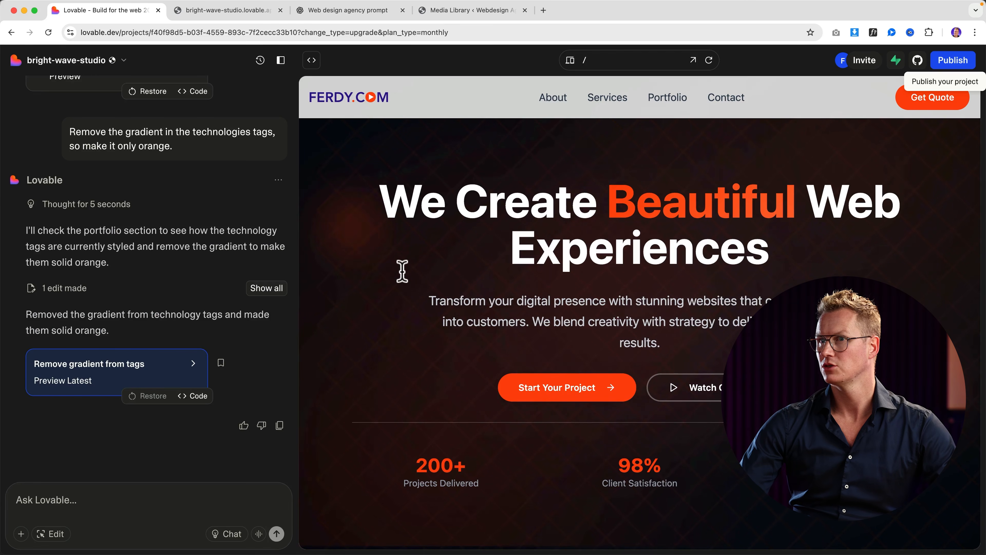
{"action": "left_click", "coordinate": [961, 68]}
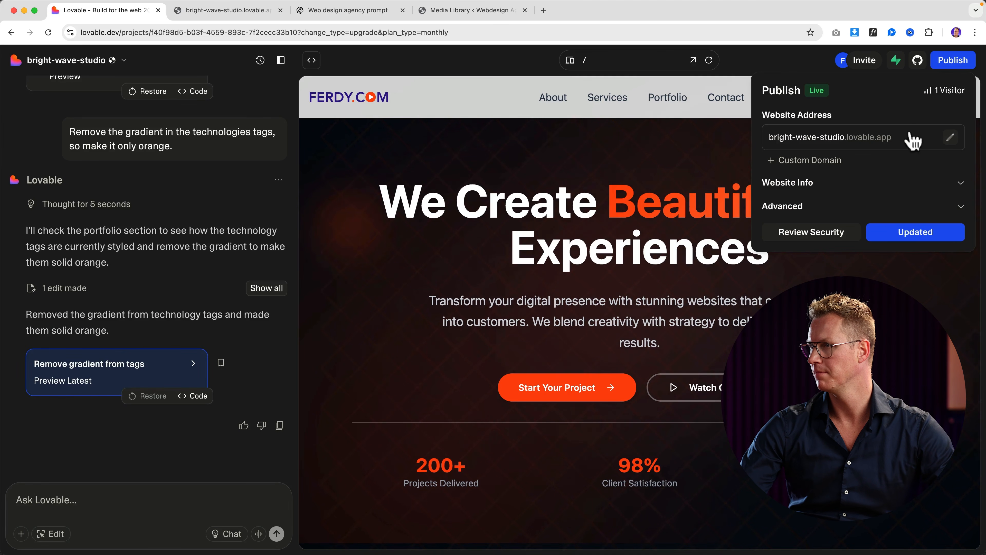
{"action": "left_click", "coordinate": [860, 140]}
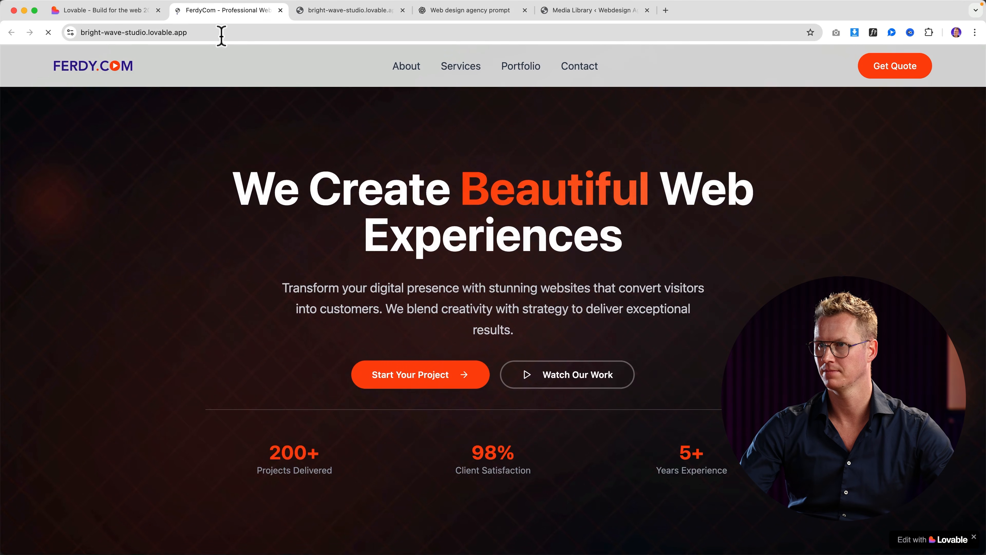
{"action": "scroll", "coordinate": [336, 245], "scroll_direction": "down", "scroll_amount": 5}
{"action": "scroll", "coordinate": [330, 244], "scroll_direction": "up", "scroll_amount": 5}
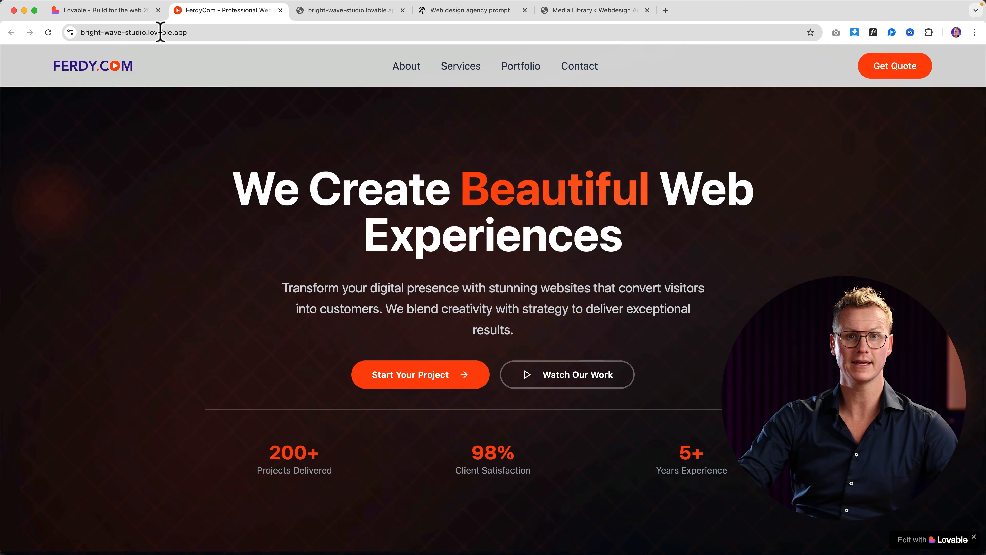
{"action": "left_click", "coordinate": [179, 33]}
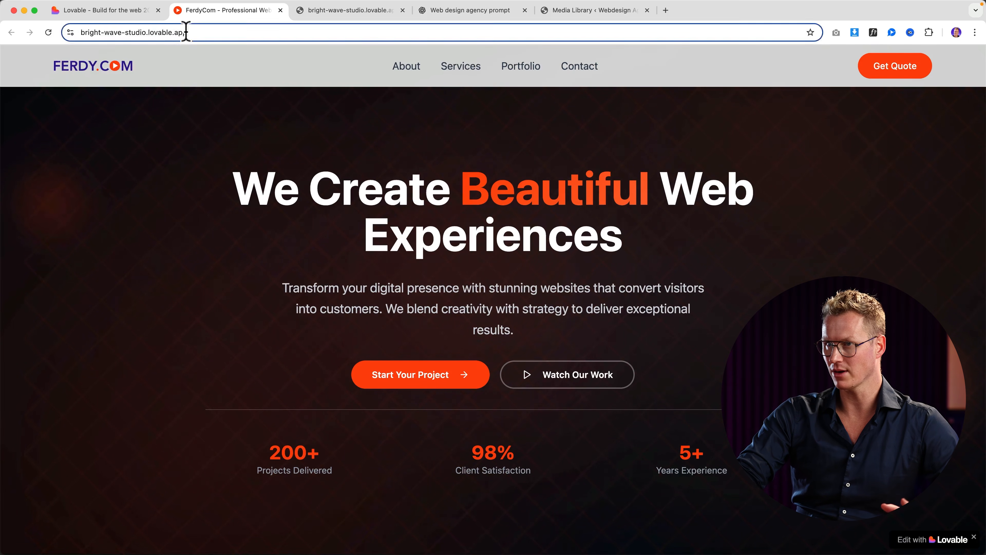
{"action": "left_click", "coordinate": [280, 10]}
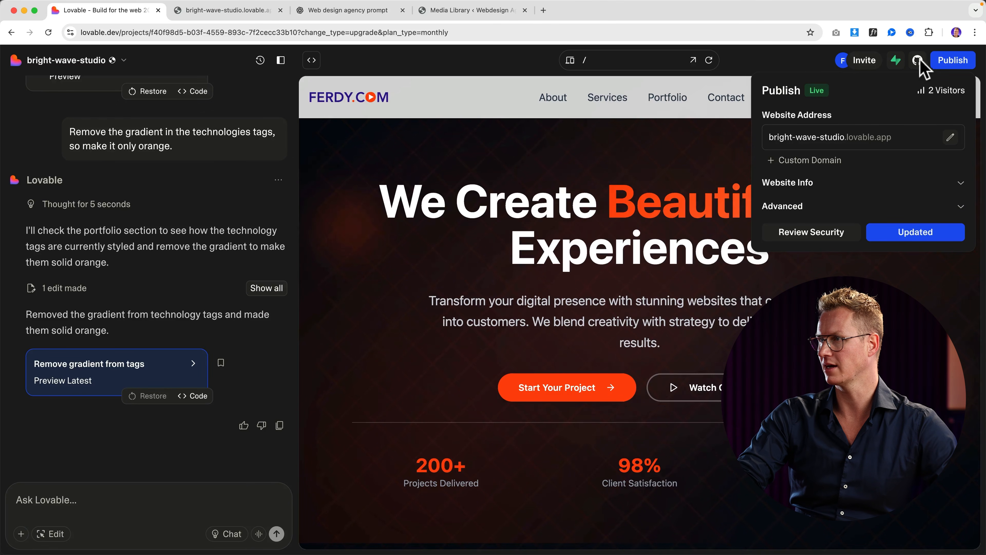
Step: Open the project Settings' Domains page listing bright-wave-studio.lovable.app as connected
{"action": "left_click", "coordinate": [951, 62]}
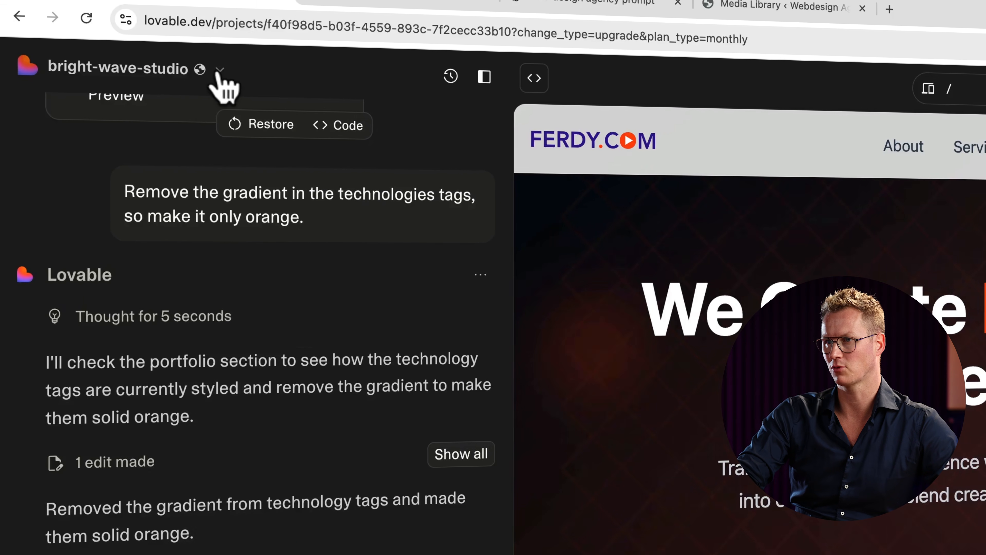
{"action": "left_click", "coordinate": [124, 60]}
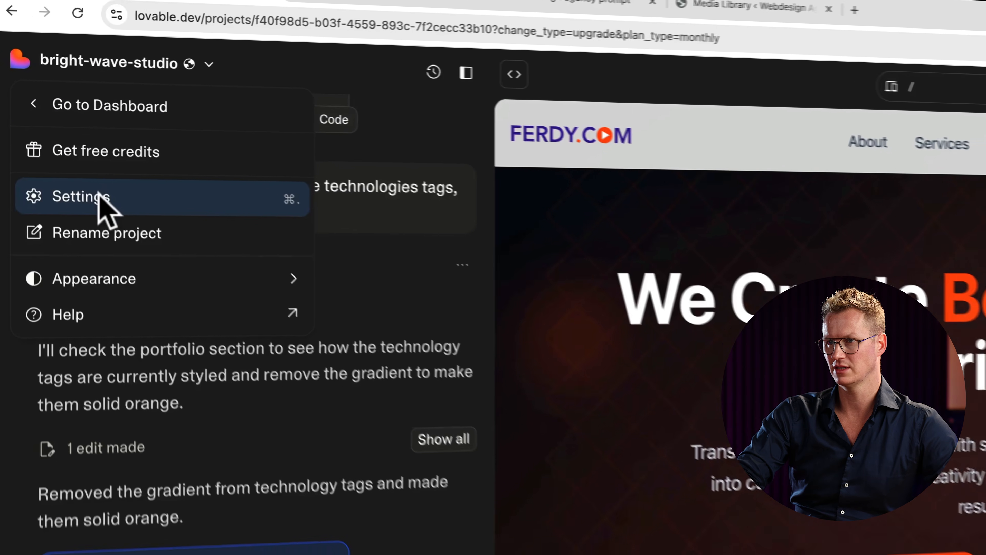
{"action": "left_click", "coordinate": [107, 201]}
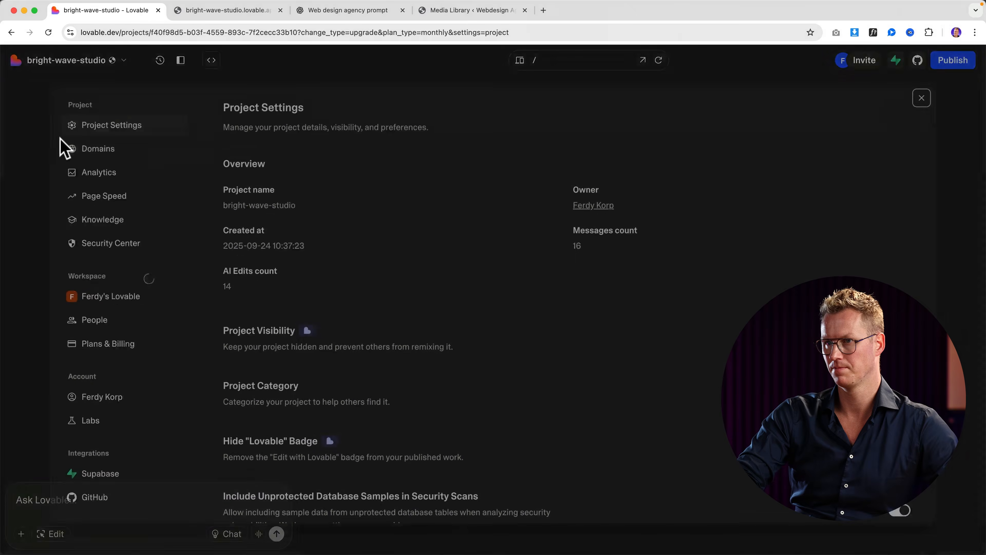
{"action": "left_click", "coordinate": [79, 140]}
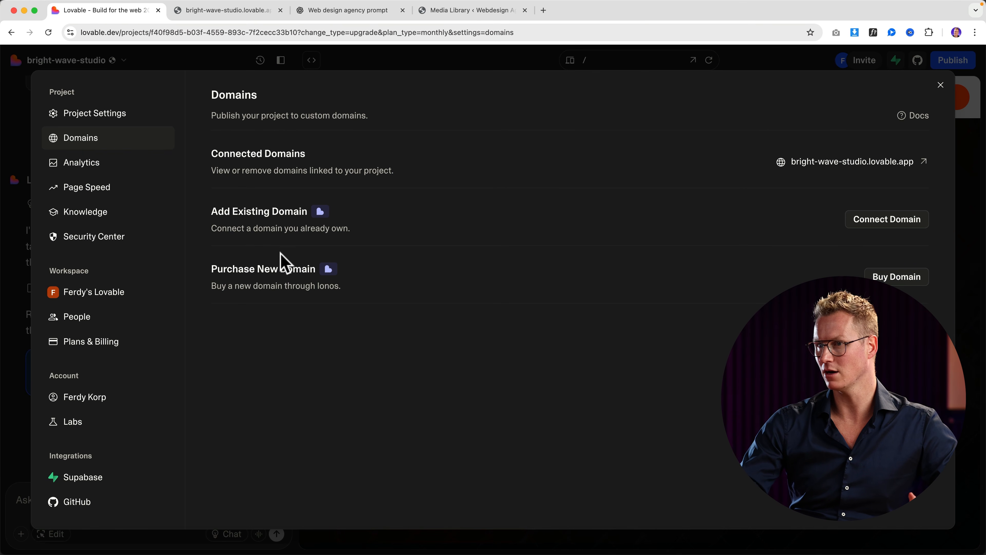
Step: Search IONOS for ferdycom.com, add it to the basket, and continue checkout
{"action": "left_click", "coordinate": [888, 277]}
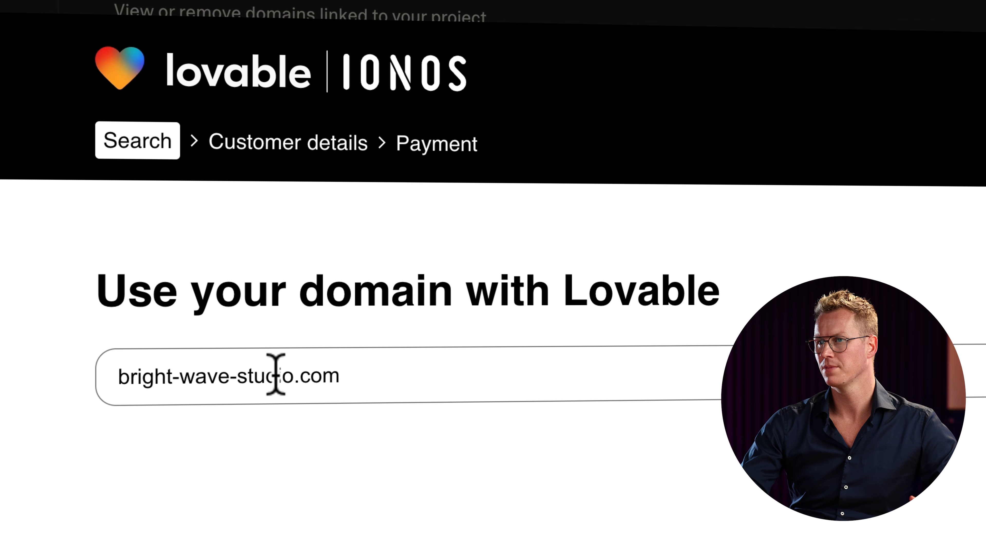
{"action": "left_click_drag", "start_coordinate": [293, 375], "coordinate": [113, 375]}
{"action": "type", "text": "ferdycom"}
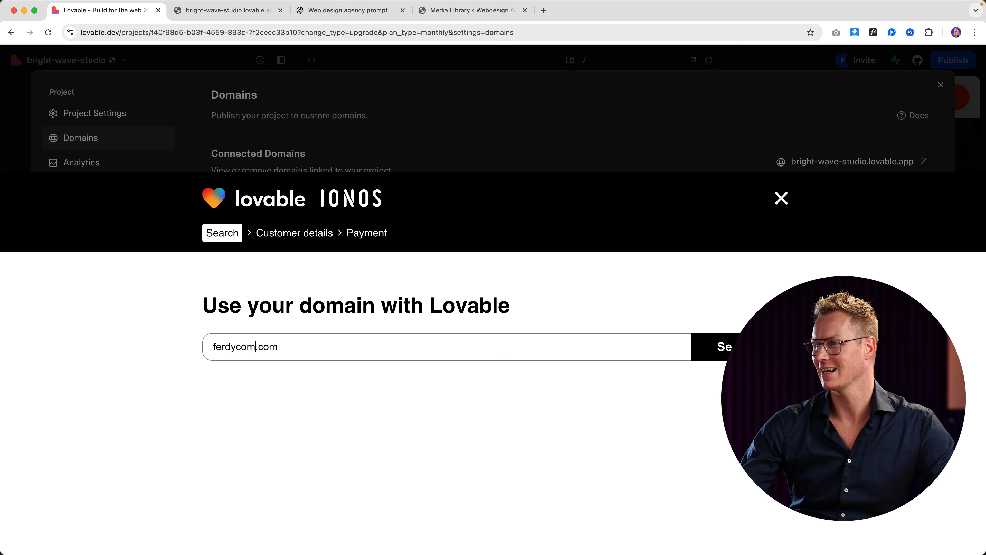
{"action": "key", "text": "Return"}
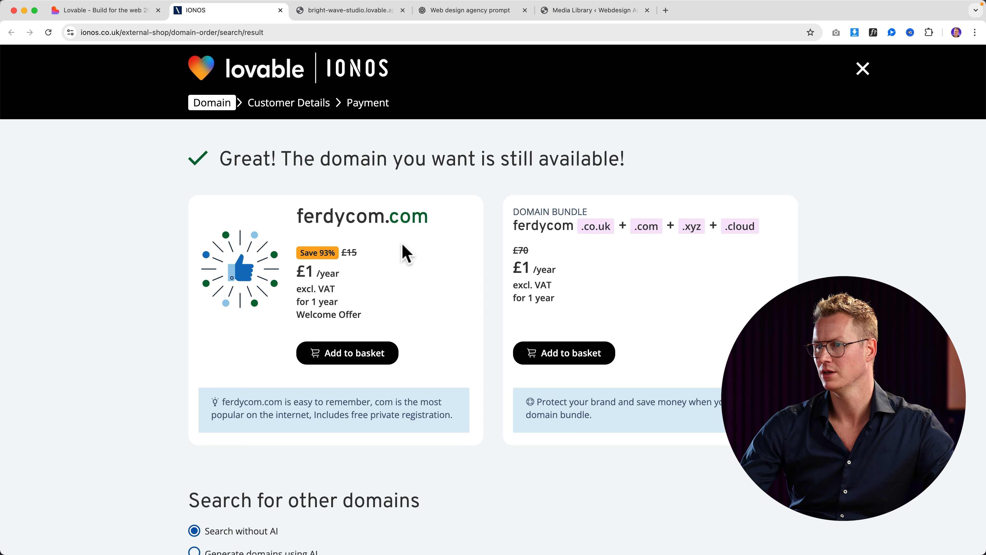
{"action": "left_click", "coordinate": [349, 358]}
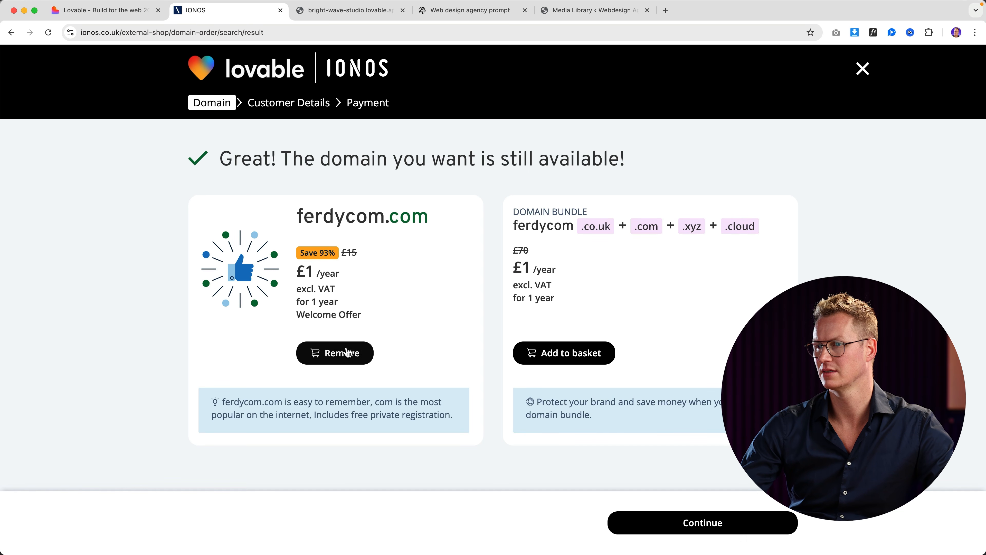
{"action": "left_click", "coordinate": [718, 531]}
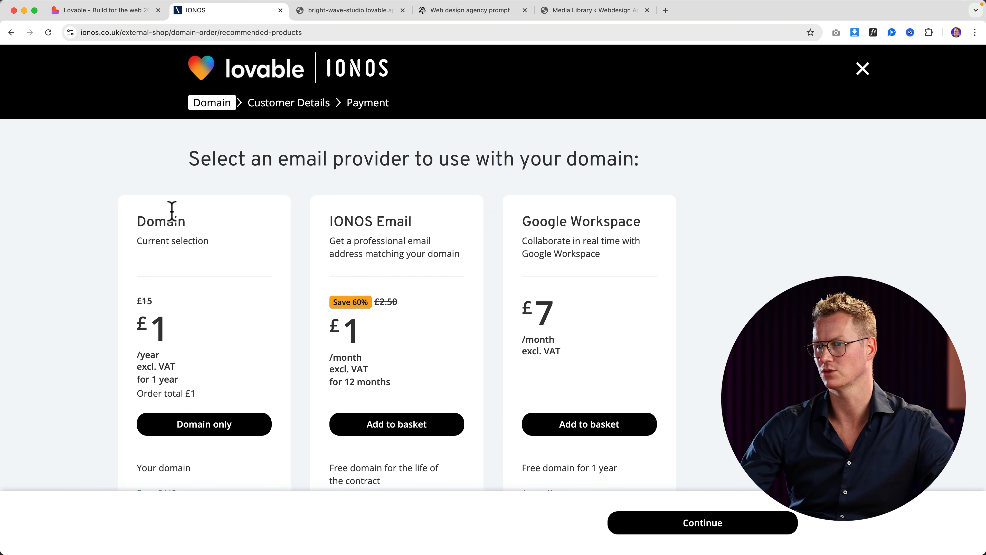
Step: Choose the domain-only option without email and accept a generated strong control panel password
{"action": "left_click", "coordinate": [215, 426]}
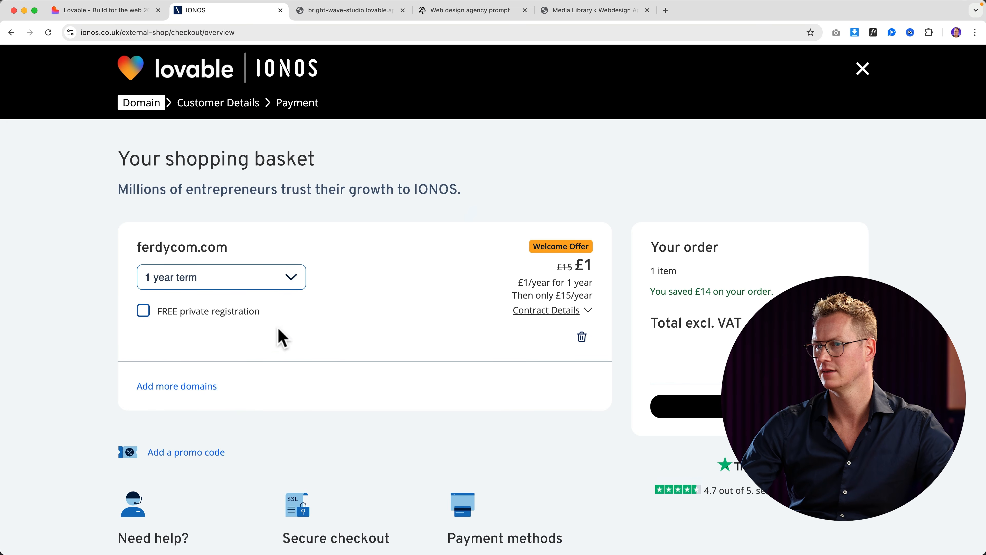
{"action": "scroll", "coordinate": [489, 384], "scroll_direction": "down", "scroll_amount": 1}
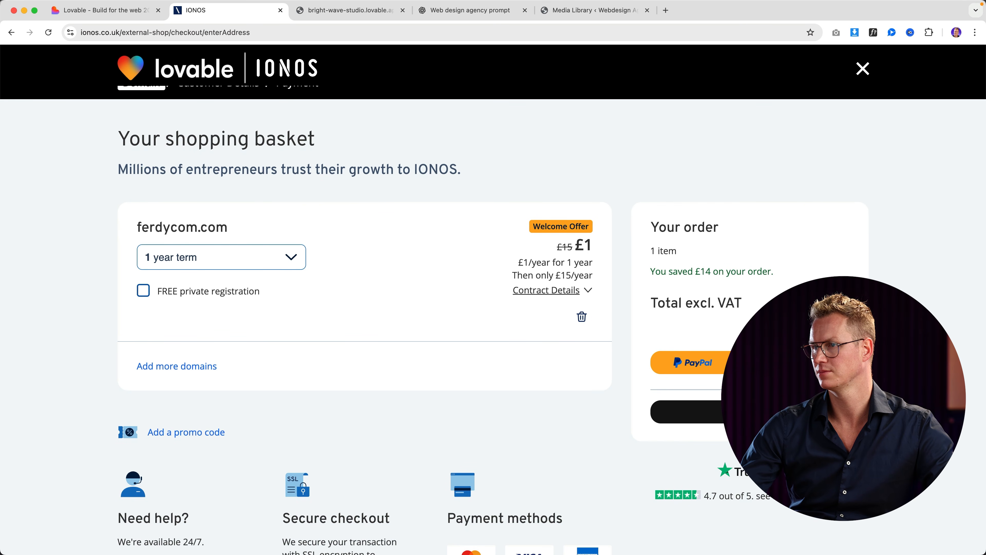
{"action": "scroll", "coordinate": [318, 381], "scroll_direction": "down", "scroll_amount": 6}
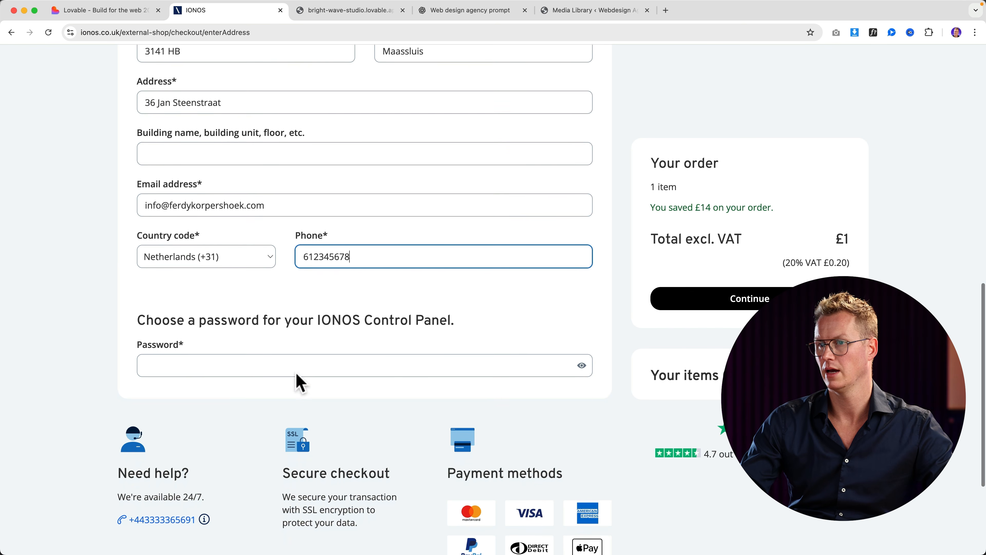
{"action": "left_click", "coordinate": [296, 365]}
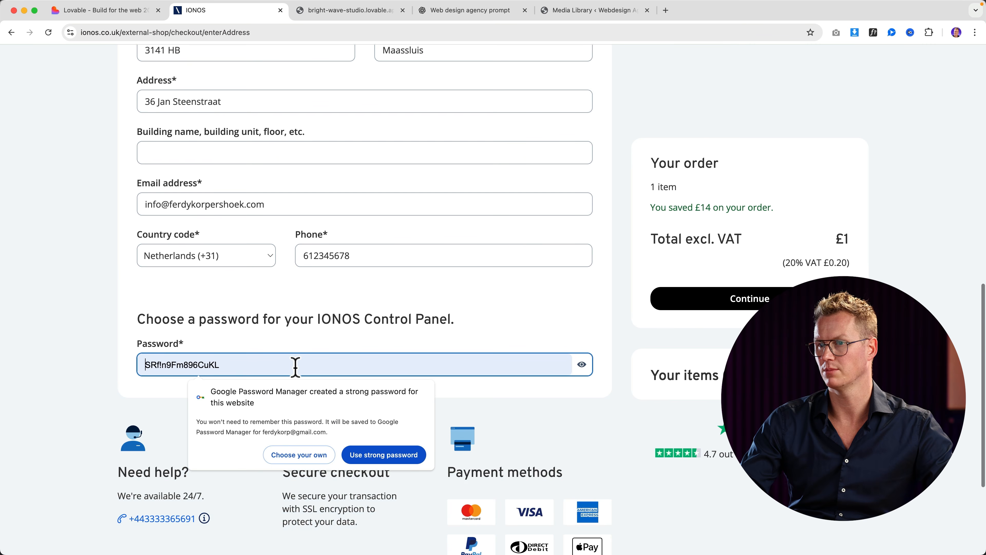
{"action": "left_click", "coordinate": [361, 454]}
{"action": "scroll", "coordinate": [360, 442], "scroll_direction": "down", "scroll_amount": 5}
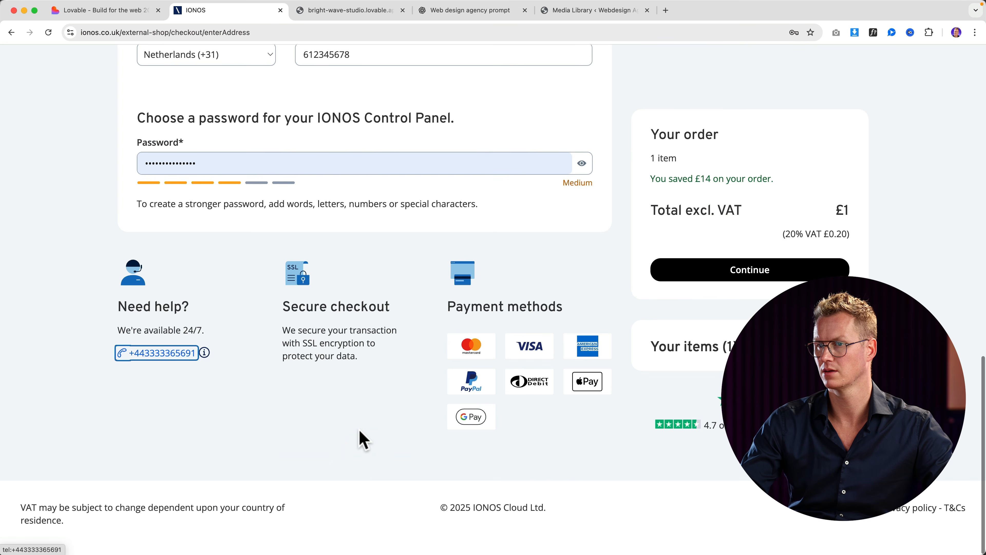
{"action": "scroll", "coordinate": [376, 427], "scroll_direction": "up", "scroll_amount": 3}
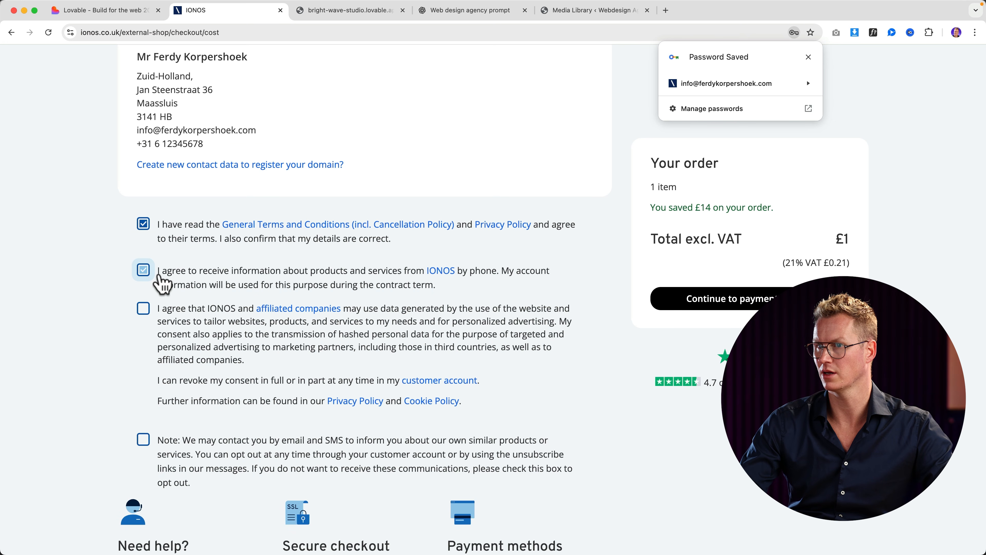
Step: Accept the data consent, place the ferdycom.com order, and return to the Domains settings
{"action": "left_click", "coordinate": [147, 307]}
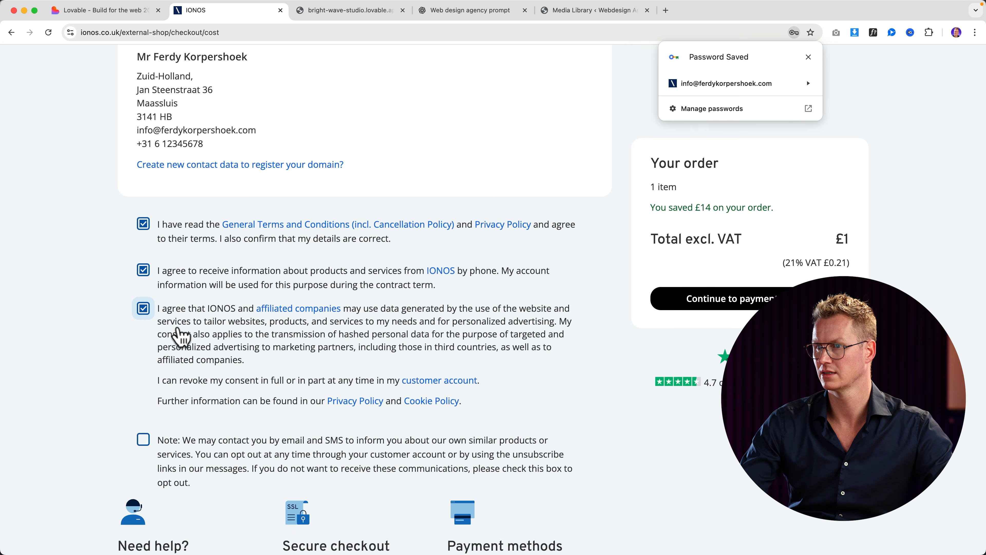
{"action": "scroll", "coordinate": [187, 338], "scroll_direction": "down", "scroll_amount": 5}
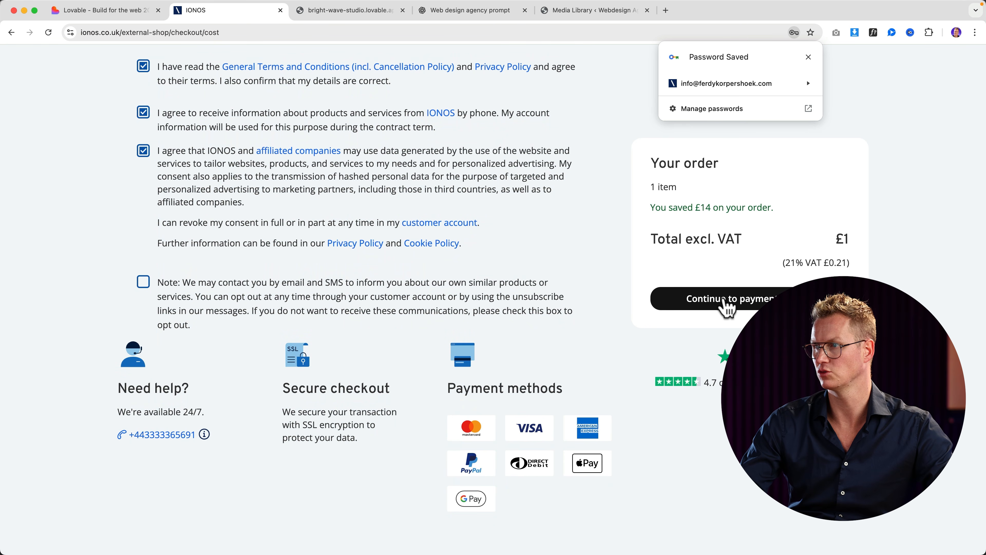
{"action": "left_click", "coordinate": [726, 303]}
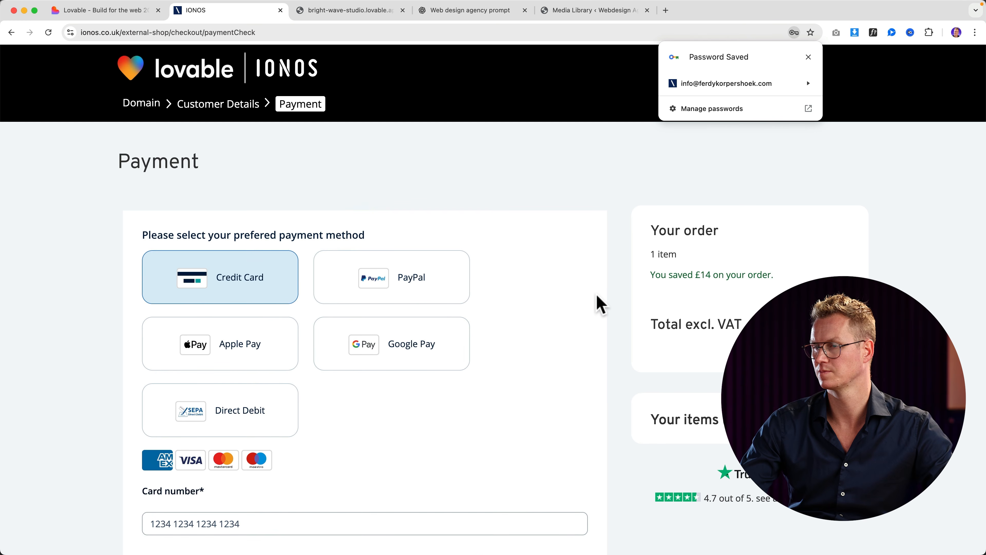
{"action": "scroll", "coordinate": [578, 303], "scroll_direction": "down", "scroll_amount": 10}
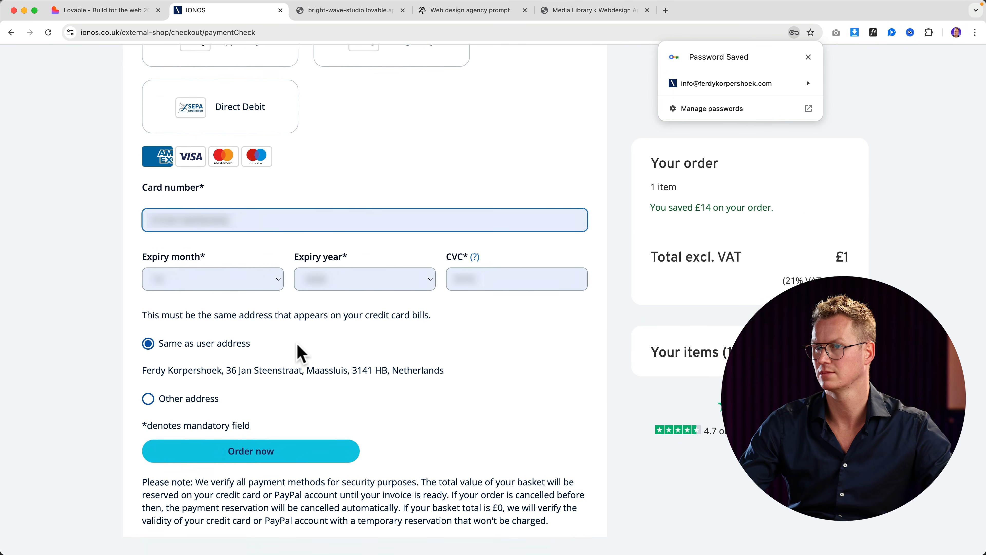
{"action": "left_click", "coordinate": [275, 449]}
{"action": "left_click", "coordinate": [278, 451]}
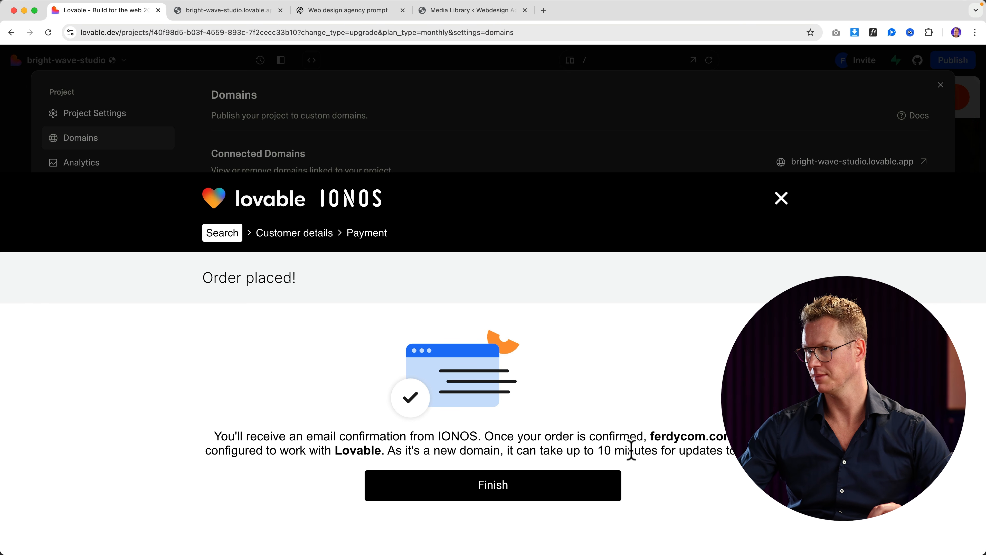
{"action": "left_click", "coordinate": [522, 493]}
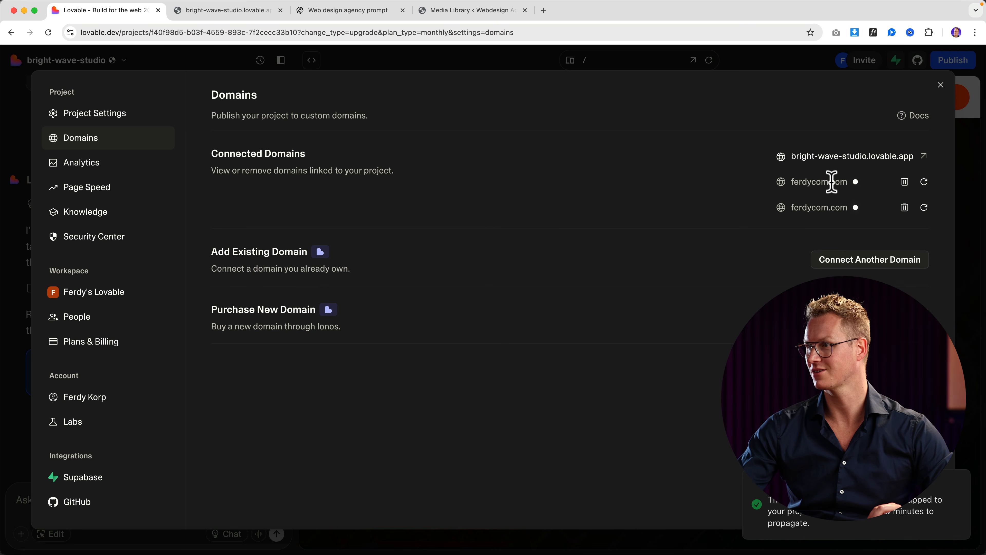
Step: Try loading ferdycom.com in a new tab, then return to Lovable's domain settings
{"action": "left_click", "coordinate": [543, 10]}
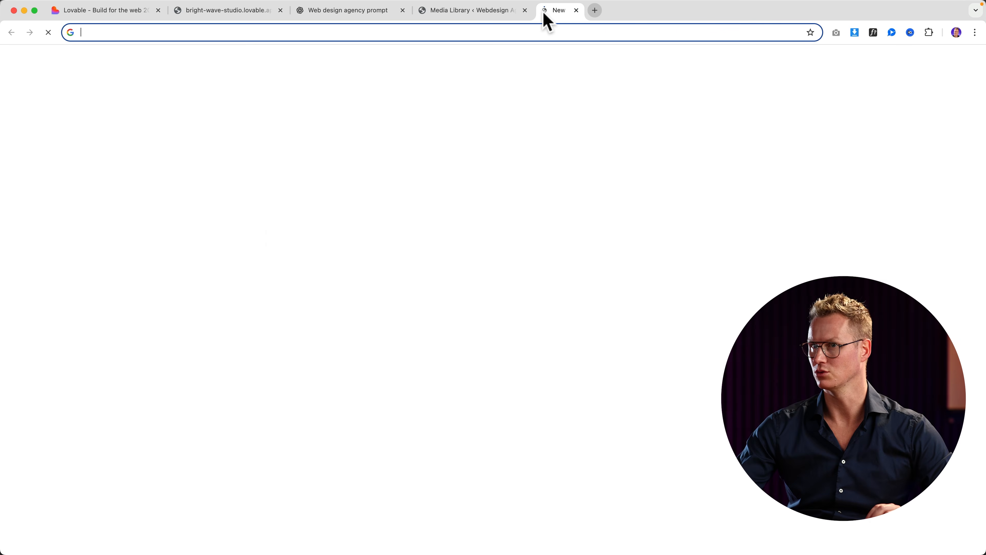
{"action": "type", "text": "ferdyco"}
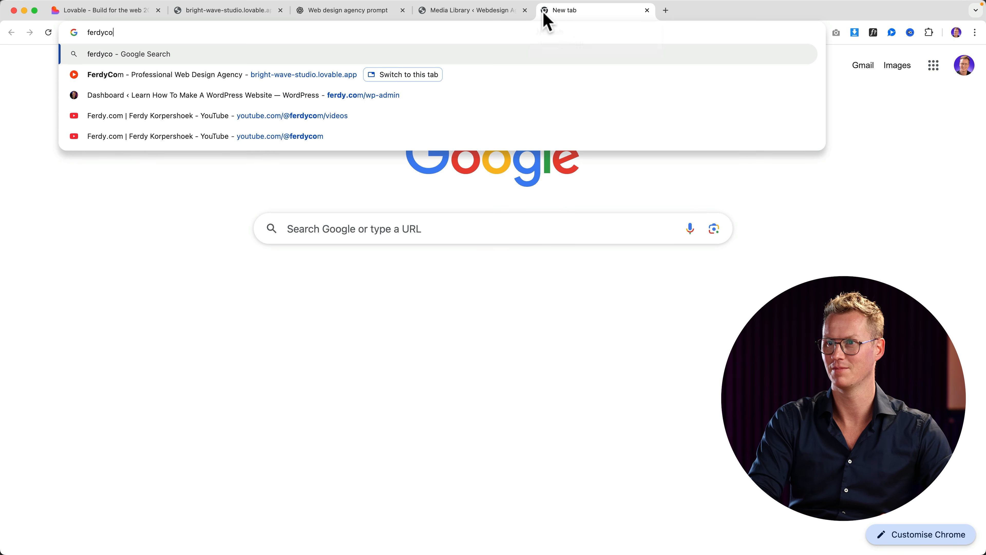
{"action": "type", "text": "m"}
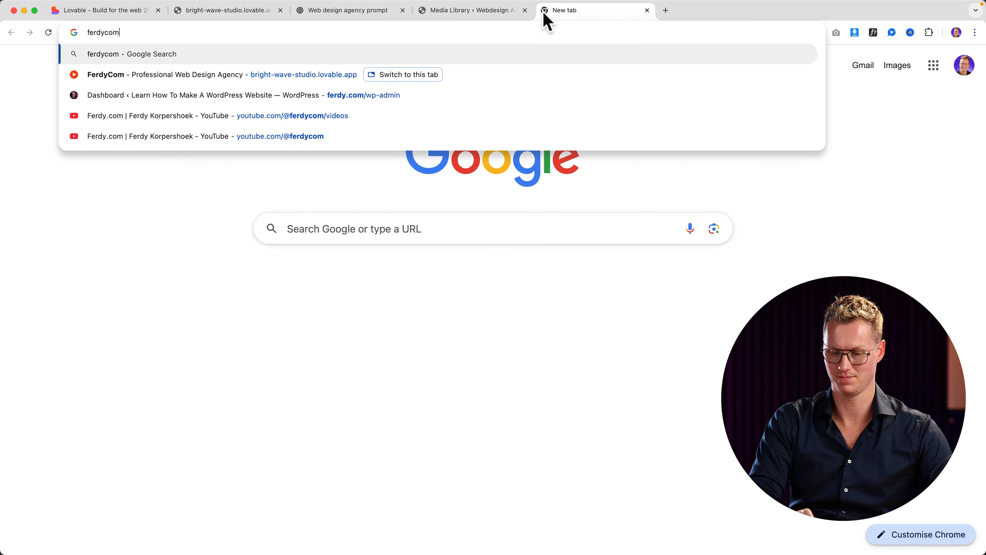
{"action": "type", "text": ".com"}
{"action": "key", "text": "Return"}
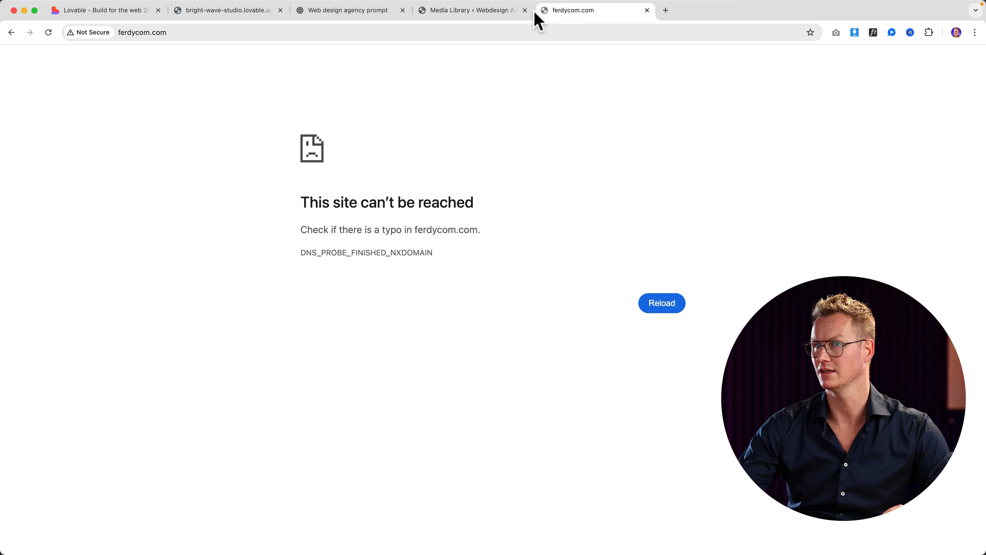
{"action": "left_click", "coordinate": [130, 22]}
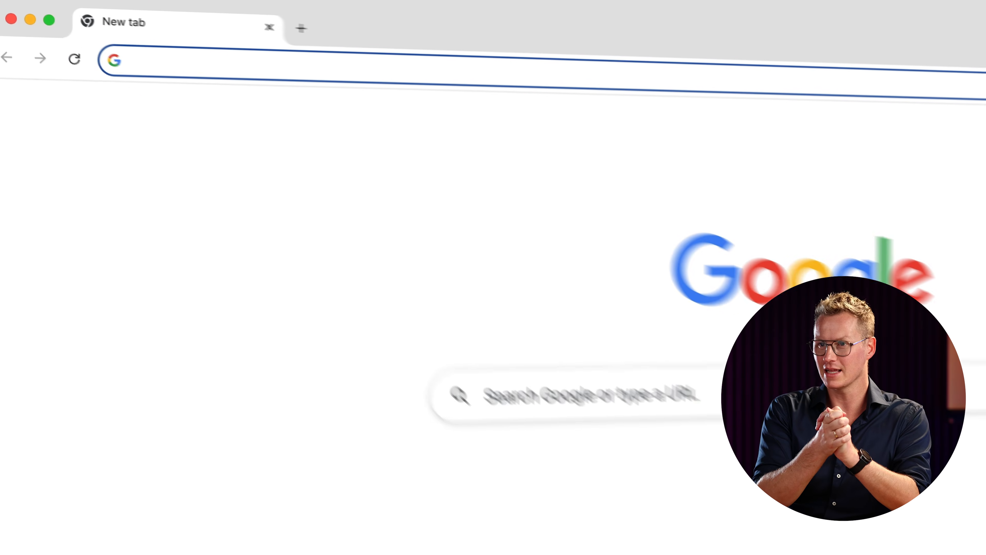
Step: Reload ferdycom.com and check the live site's contact form Full Name field
{"action": "type", "text": "ferdycom"}
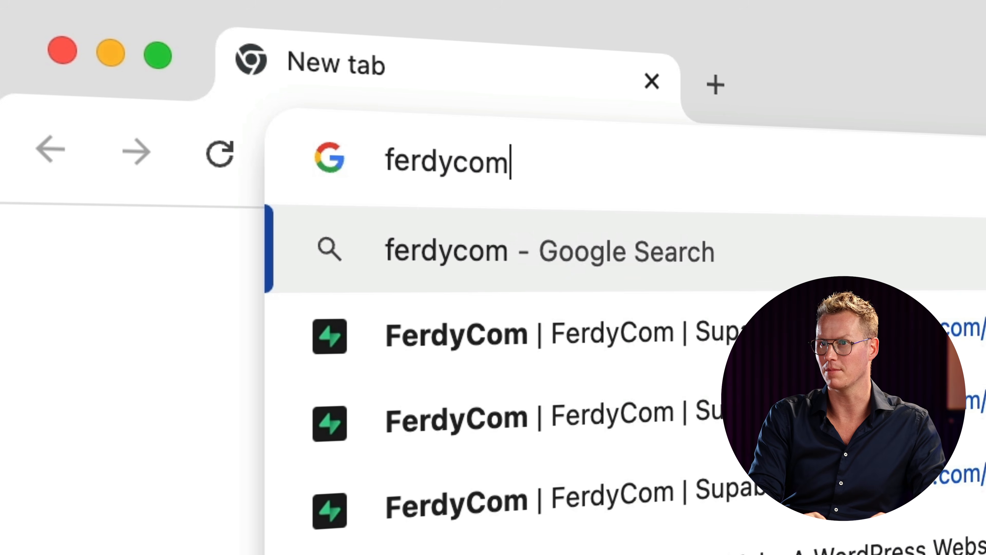
{"action": "type", "text": ".com"}
{"action": "key", "text": "Return"}
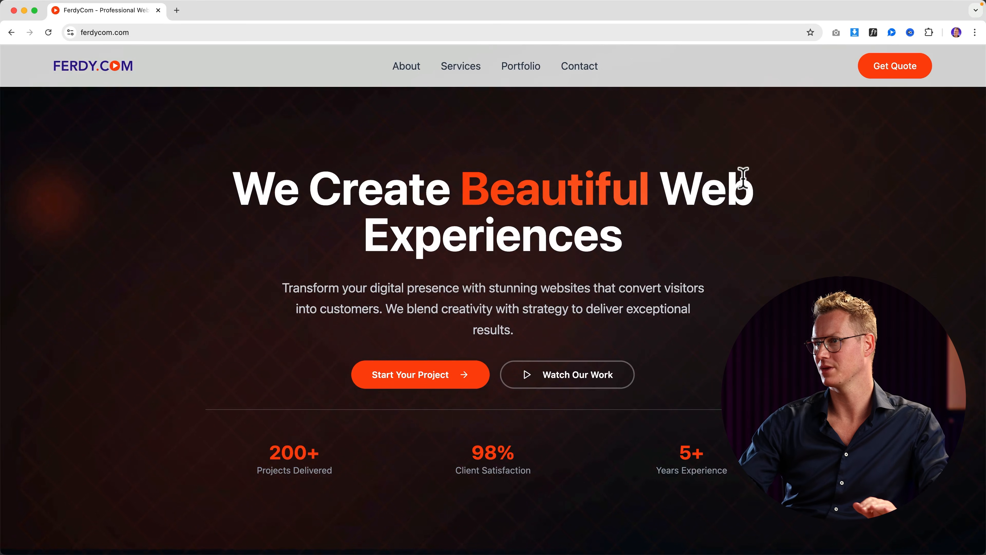
{"action": "left_click", "coordinate": [588, 77]}
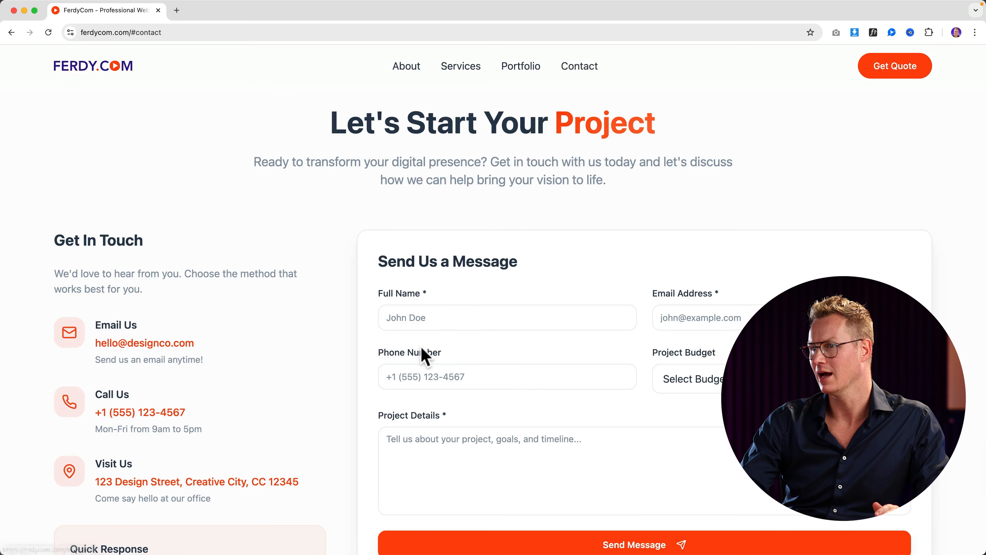
{"action": "left_click", "coordinate": [455, 317]}
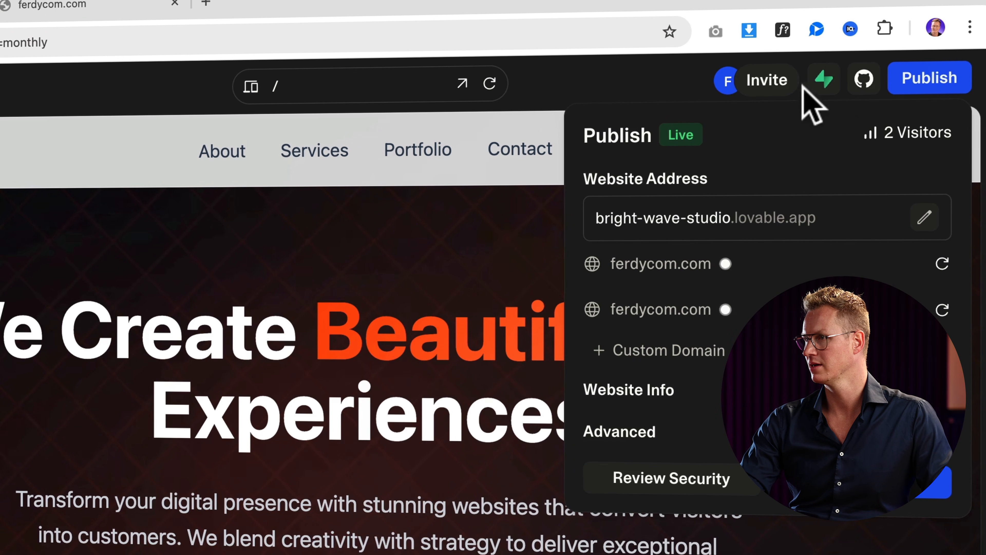
Step: Close the publish panel and start connecting a Supabase organization from the project's Supabase integration
{"action": "left_click", "coordinate": [823, 81]}
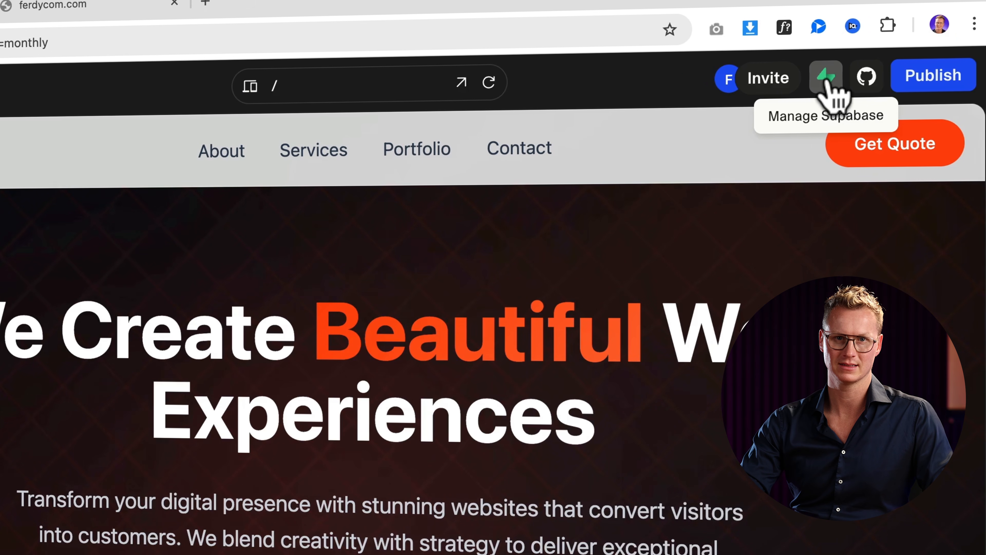
{"action": "left_click", "coordinate": [826, 81]}
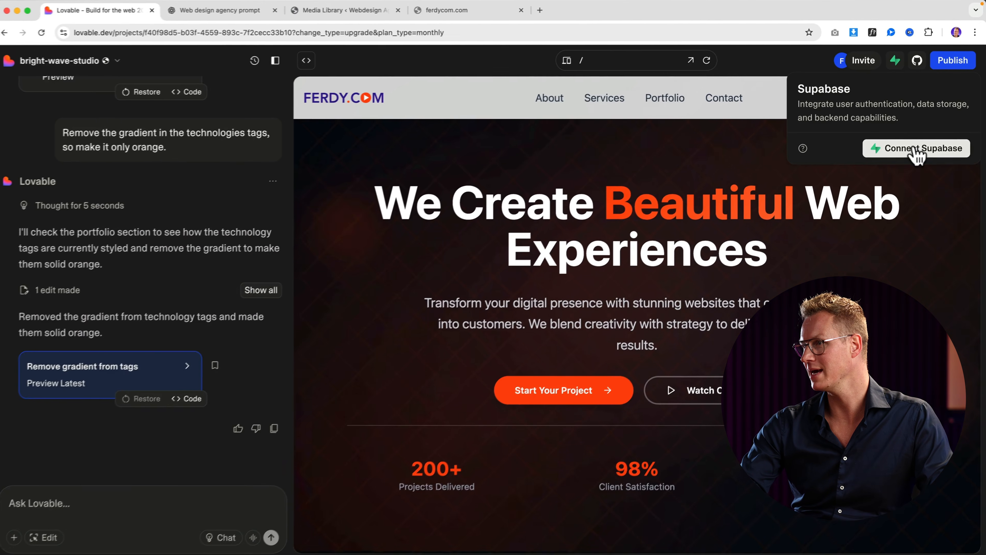
{"action": "left_click", "coordinate": [893, 189]}
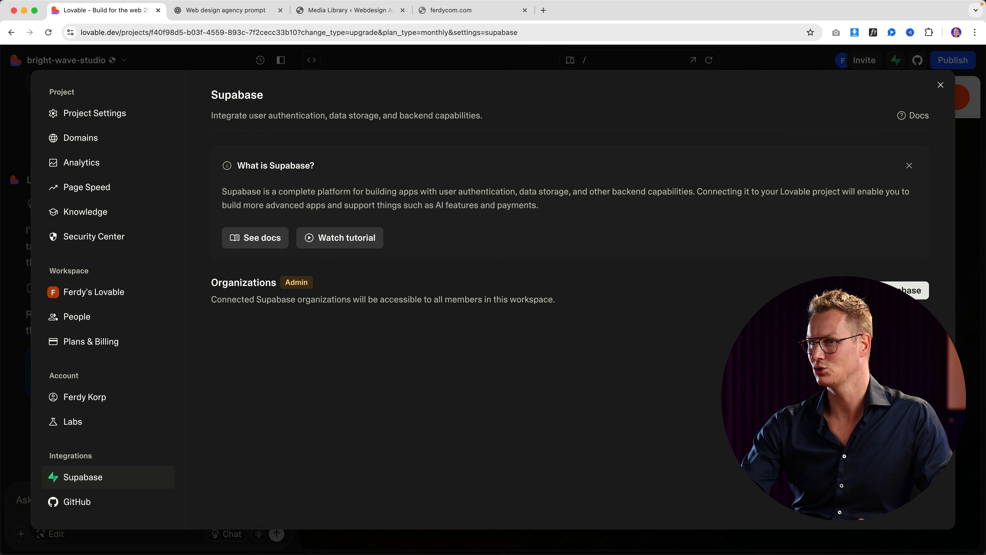
{"action": "left_click", "coordinate": [879, 291]}
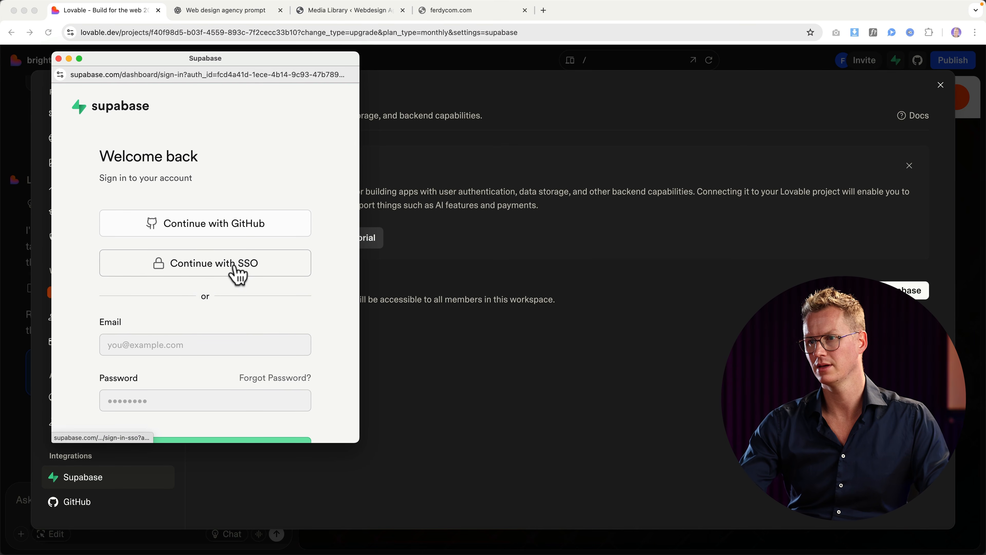
Step: Sign up for a new Supabase account with an e-mail address and password
{"action": "scroll", "coordinate": [235, 271], "scroll_direction": "down", "scroll_amount": 5}
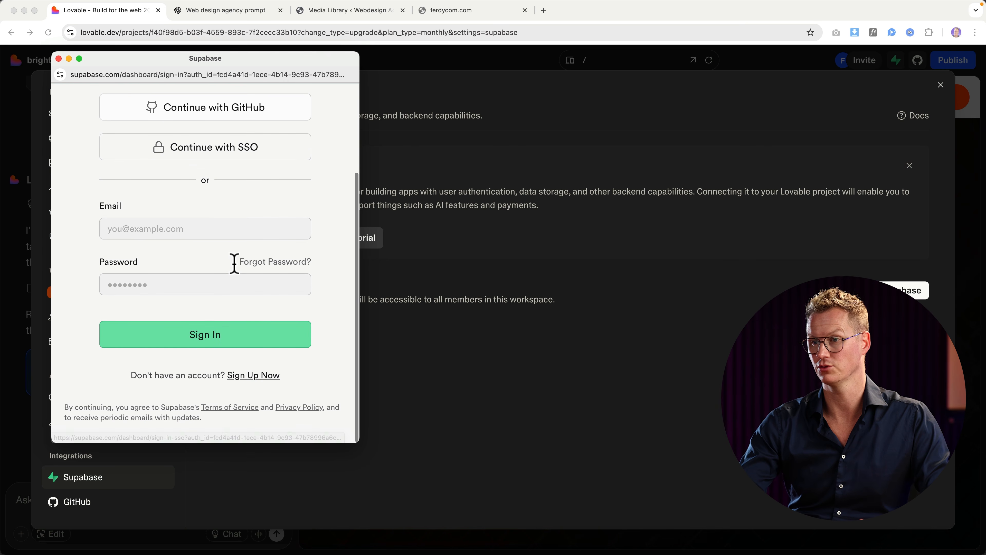
{"action": "left_click", "coordinate": [258, 376]}
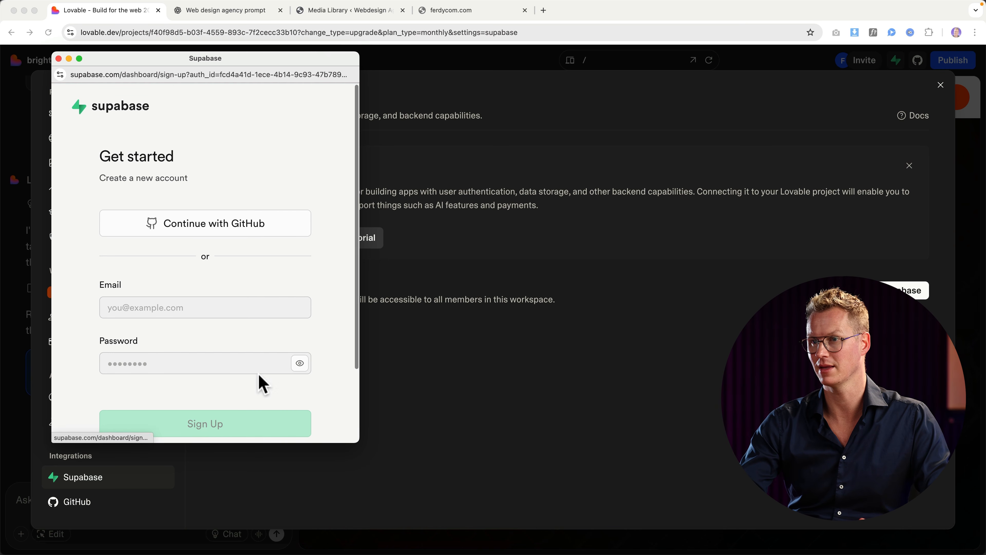
{"action": "left_click", "coordinate": [174, 260]}
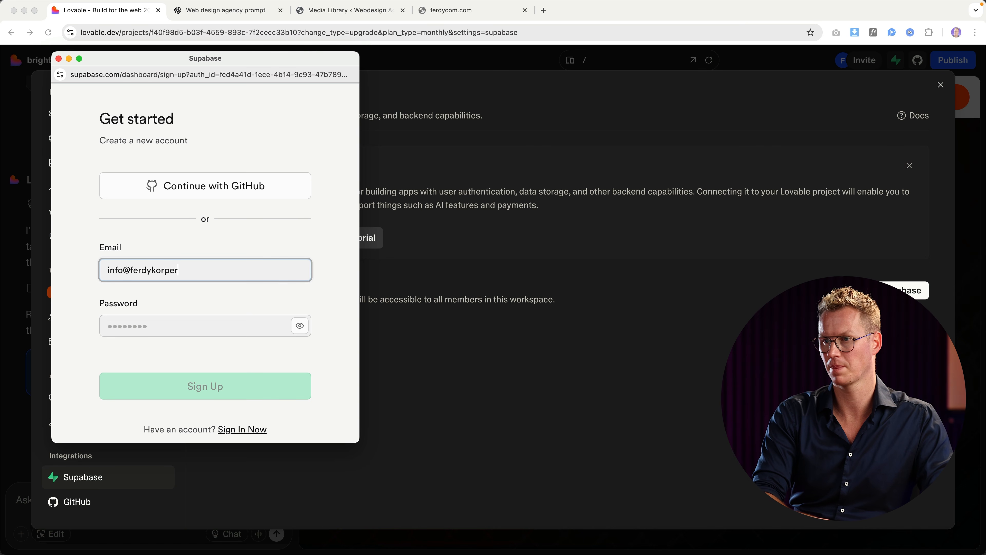
{"action": "key", "text": "Tab"}
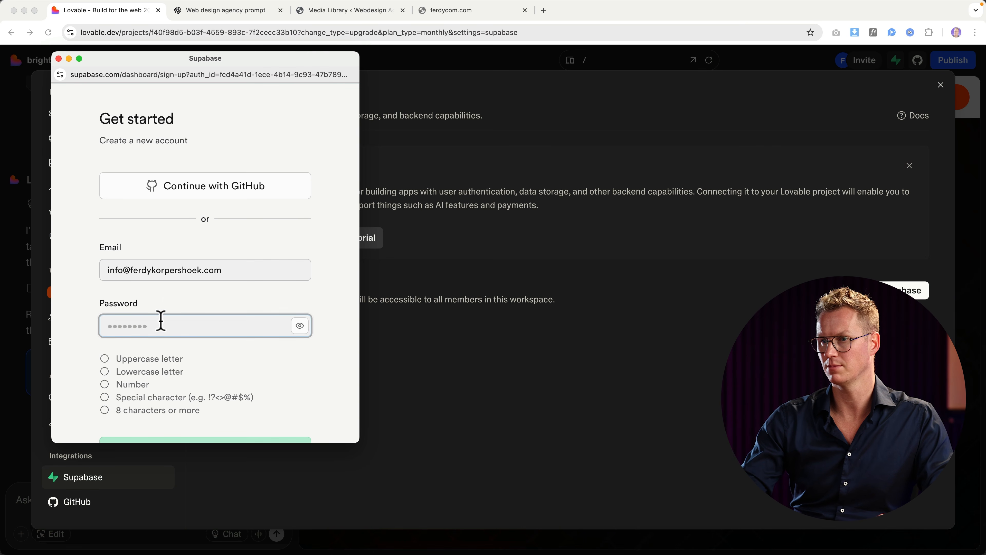
{"action": "left_click", "coordinate": [289, 415]}
{"action": "scroll", "coordinate": [261, 388], "scroll_direction": "down", "scroll_amount": 3}
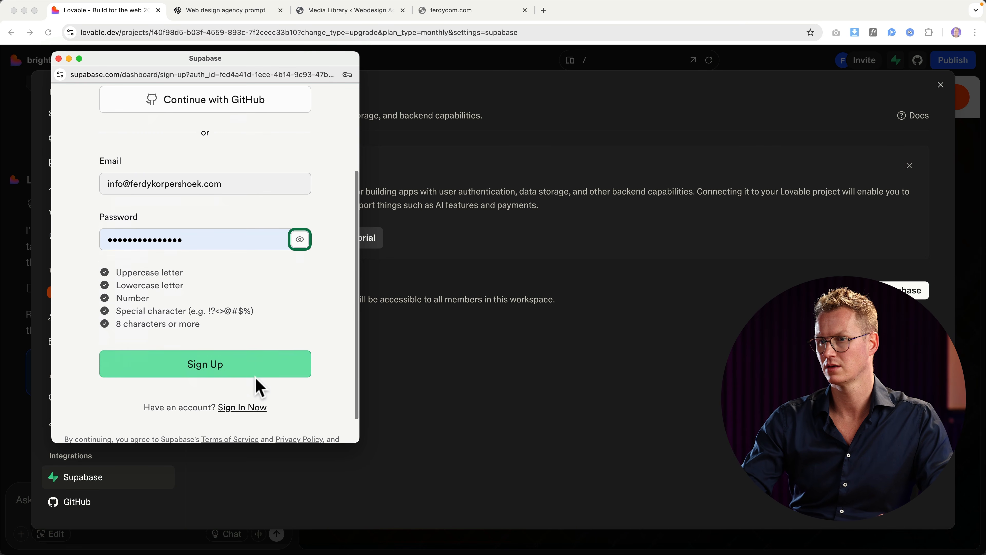
{"action": "left_click", "coordinate": [209, 366]}
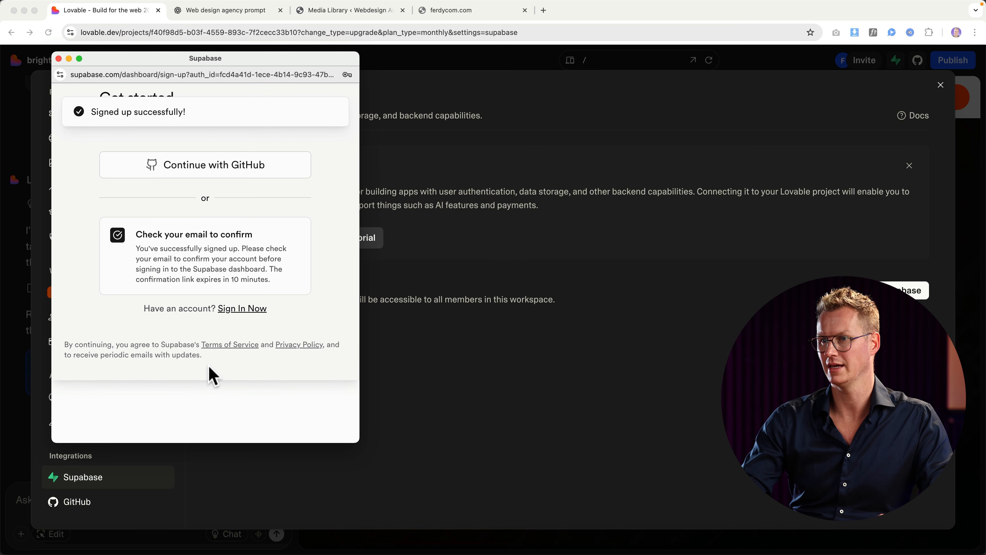
Step: Confirm the new Supabase account's e-mail address from the Mail app
{"action": "key", "text": "super+space"}
{"action": "type", "text": "mail"}
{"action": "key", "text": "Return"}
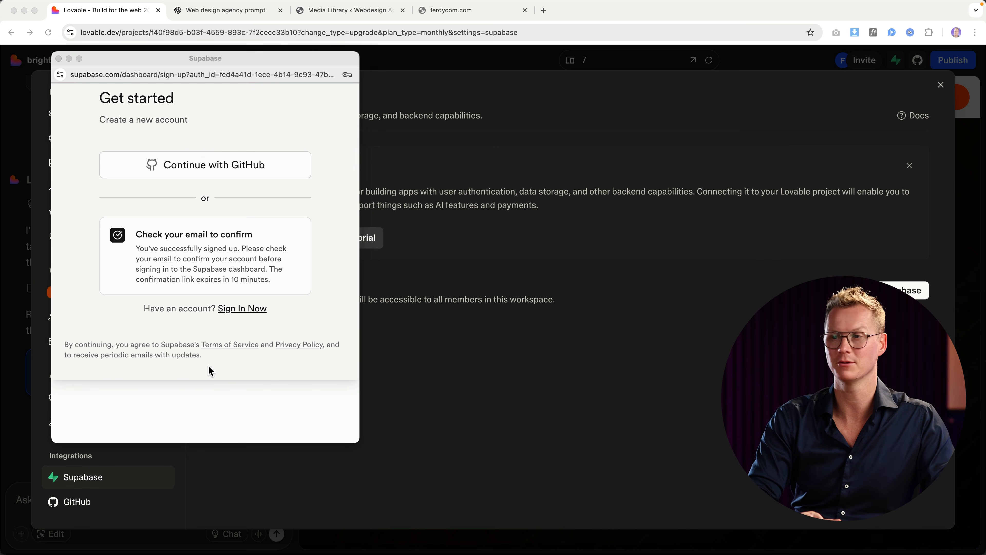
{"action": "left_click", "coordinate": [522, 222]}
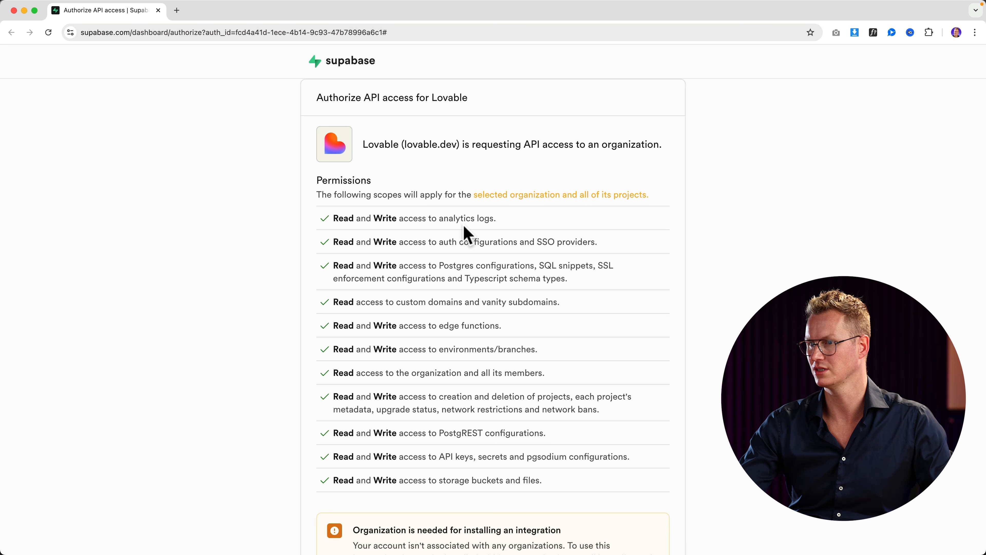
Step: Create a Supabase organization named FerdyCom and authorize Lovable's API access to it
{"action": "scroll", "coordinate": [466, 233], "scroll_direction": "down", "scroll_amount": 3}
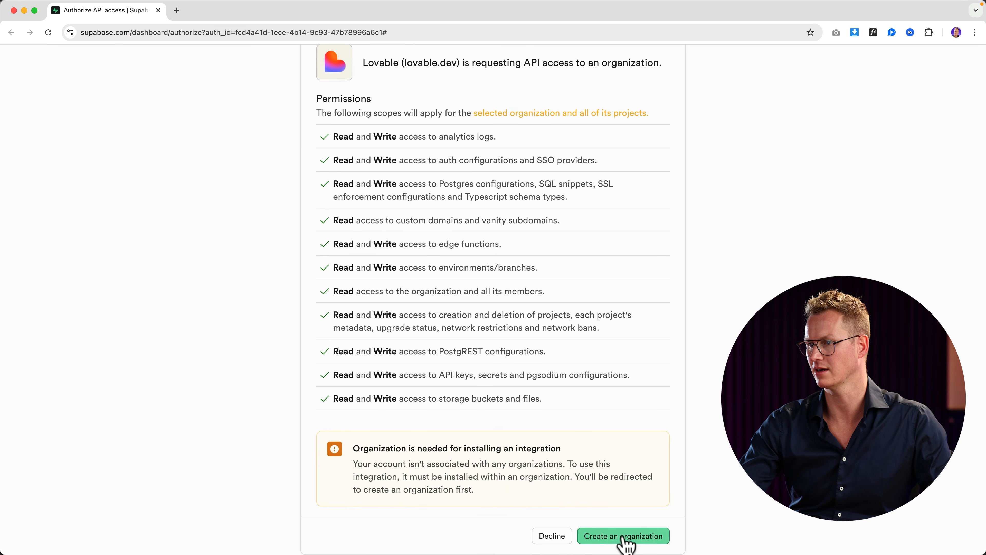
{"action": "left_click", "coordinate": [623, 536]}
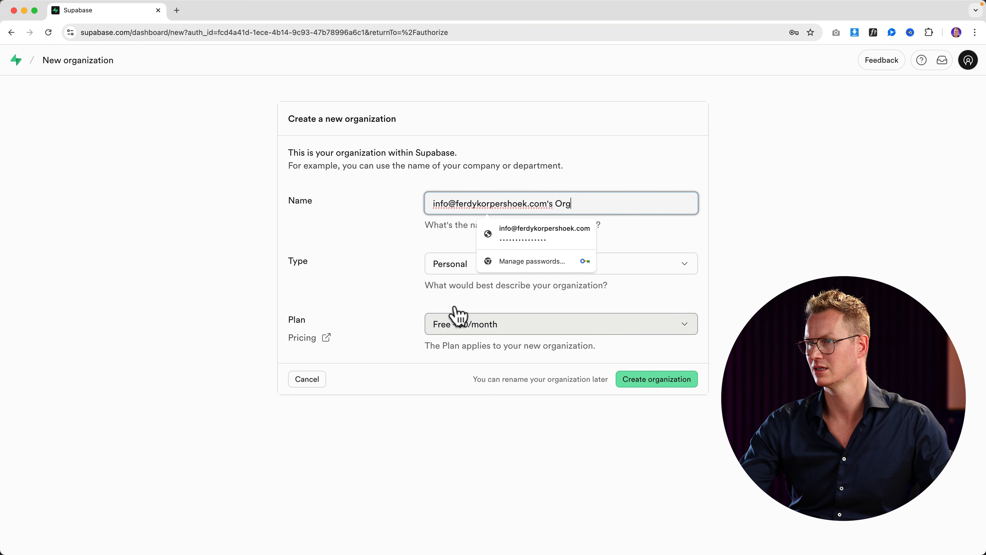
{"action": "triple_click", "coordinate": [596, 204]}
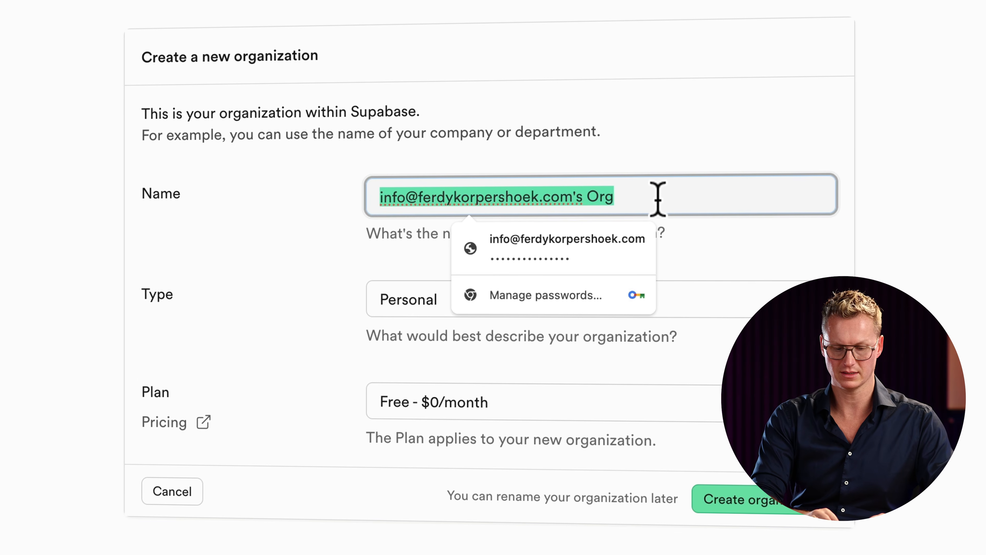
{"action": "type", "text": "FerdyCom"}
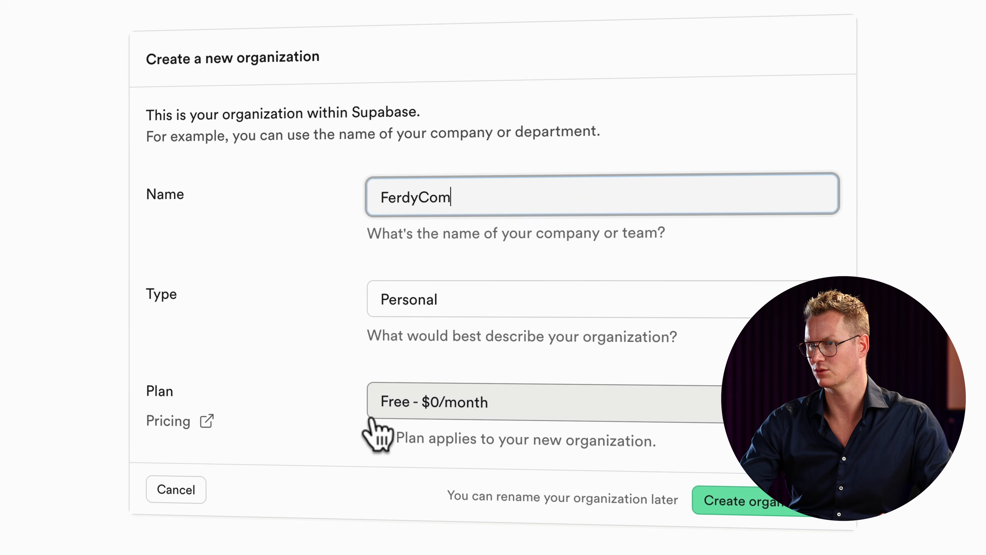
{"action": "left_click", "coordinate": [747, 503]}
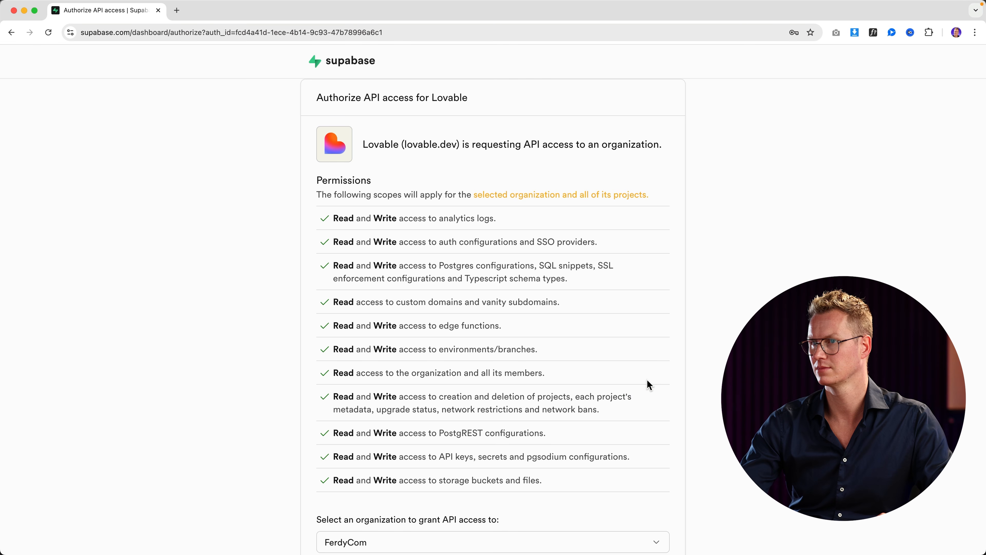
{"action": "scroll", "coordinate": [594, 374], "scroll_direction": "down", "scroll_amount": 2}
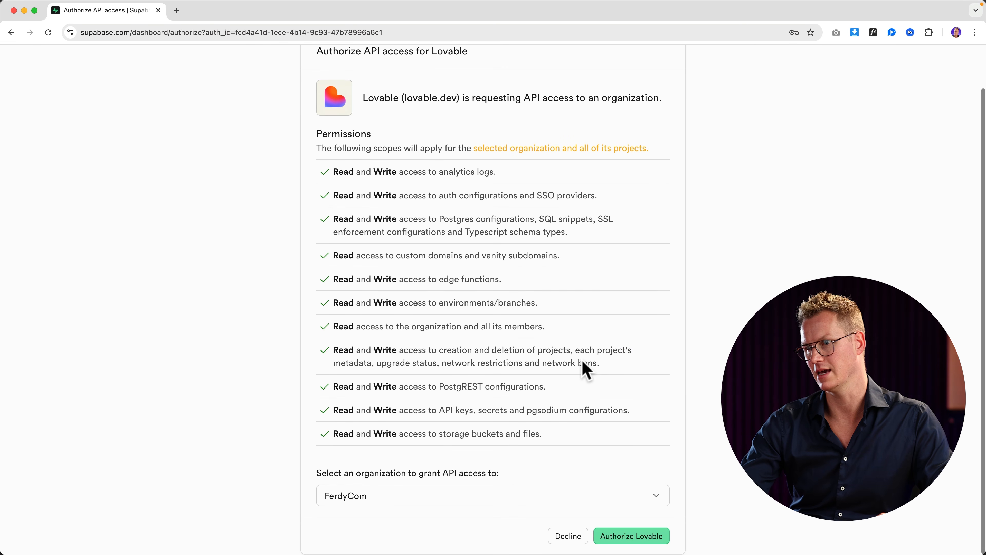
{"action": "left_click", "coordinate": [638, 544]}
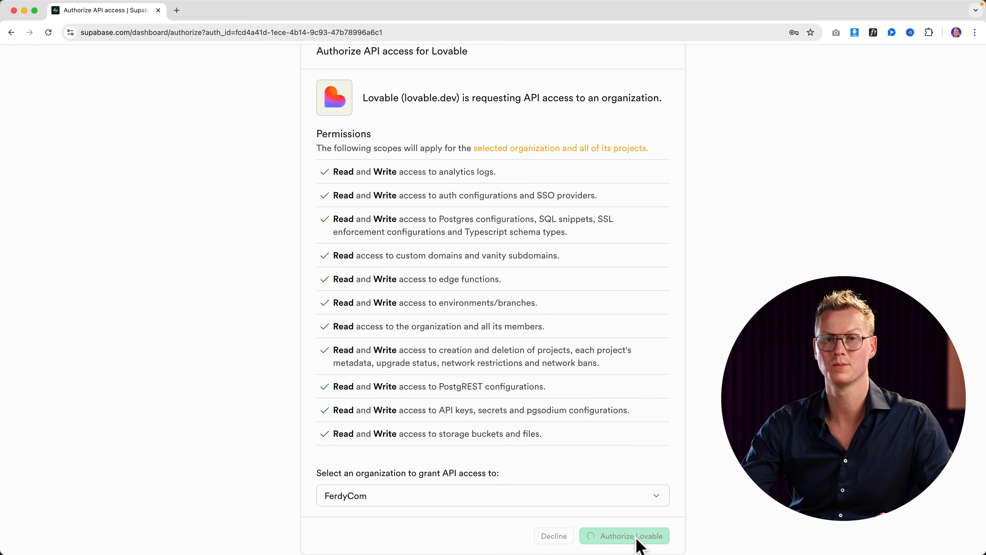
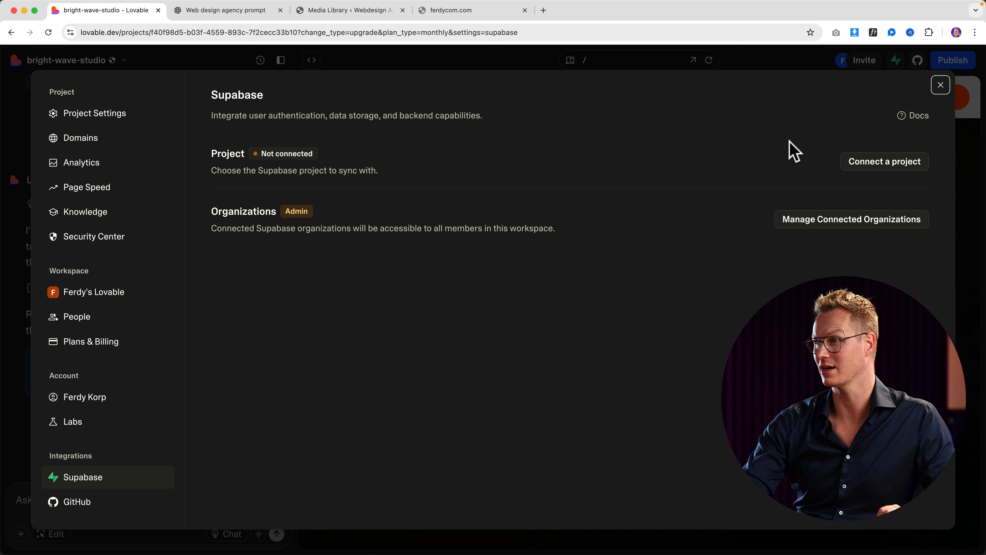
Step: Start creating a new Supabase project under the FerdyCom organization from Lovable's Supabase settings
{"action": "left_click", "coordinate": [885, 166]}
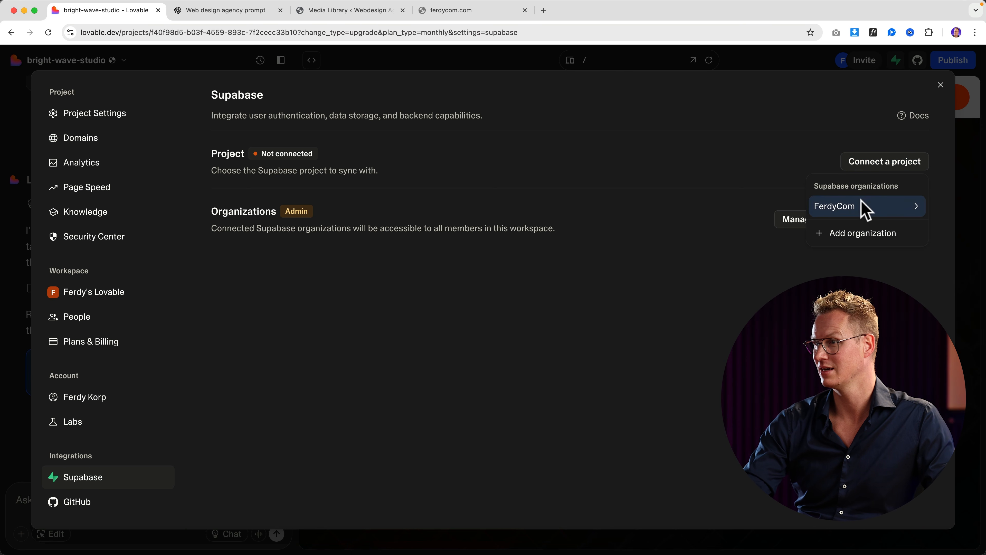
{"action": "mouse_move", "coordinate": [858, 208]}
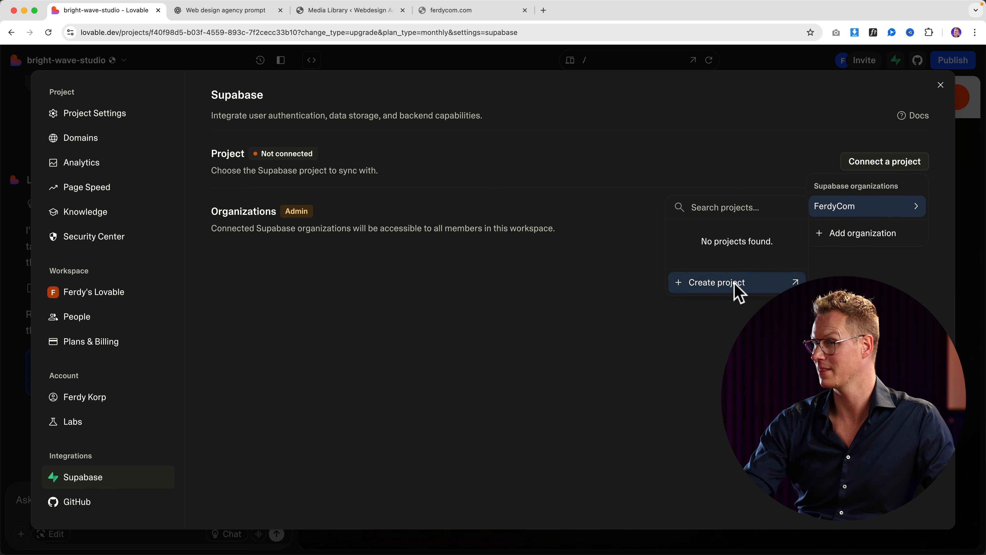
{"action": "left_click", "coordinate": [738, 295]}
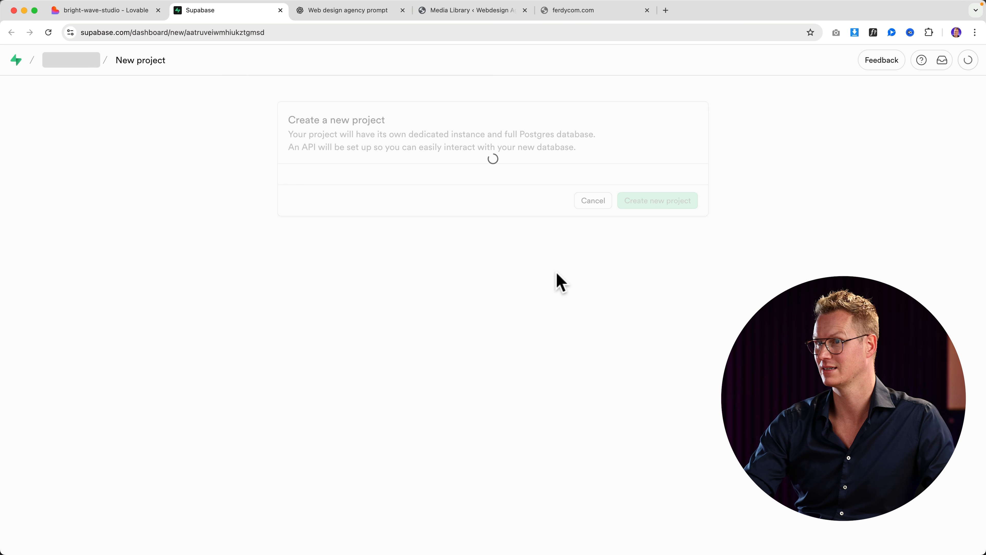
Step: Name the new project FerdyCom and fill in the saved strong database password
{"action": "left_click", "coordinate": [482, 231]}
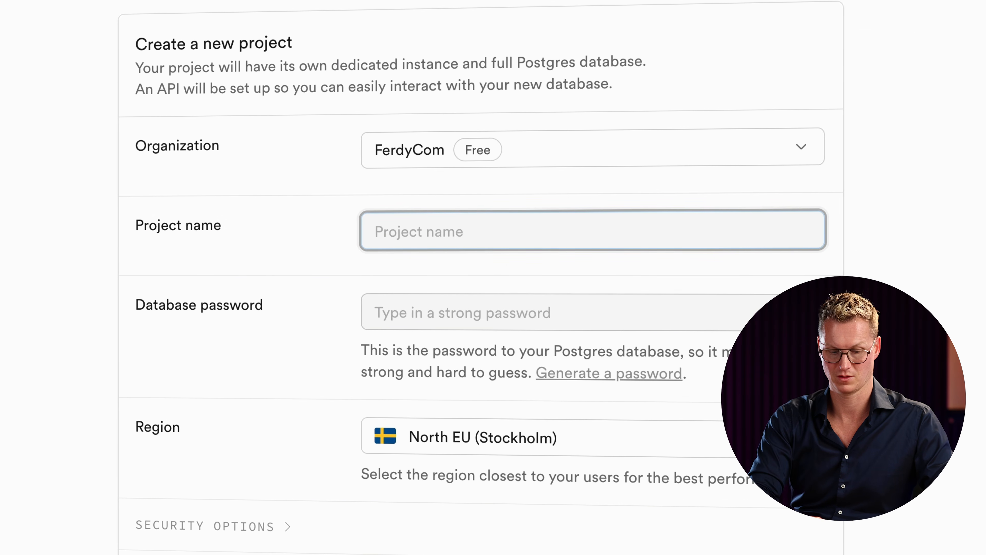
{"action": "type", "text": "FerdyCom"}
{"action": "key", "text": "Tab"}
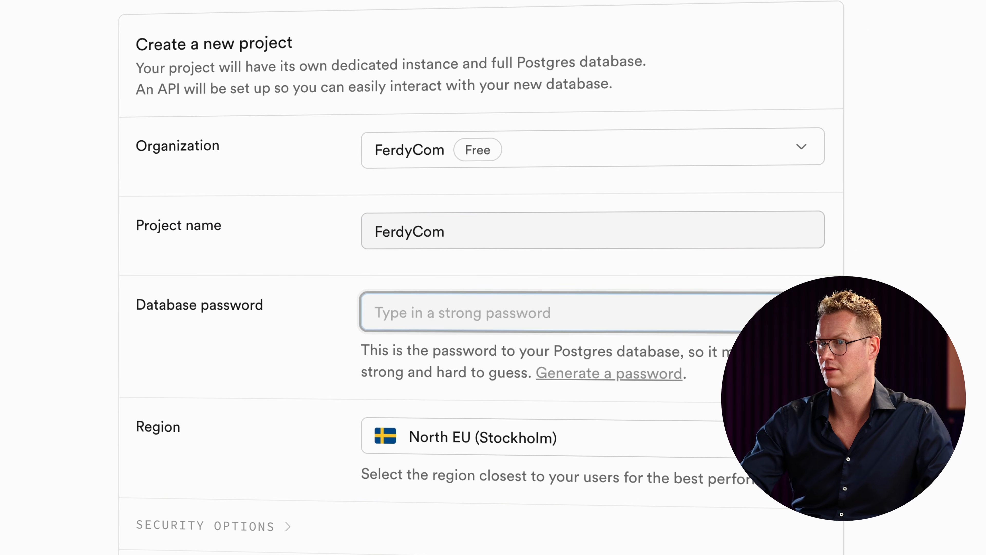
{"action": "left_click", "coordinate": [440, 315]}
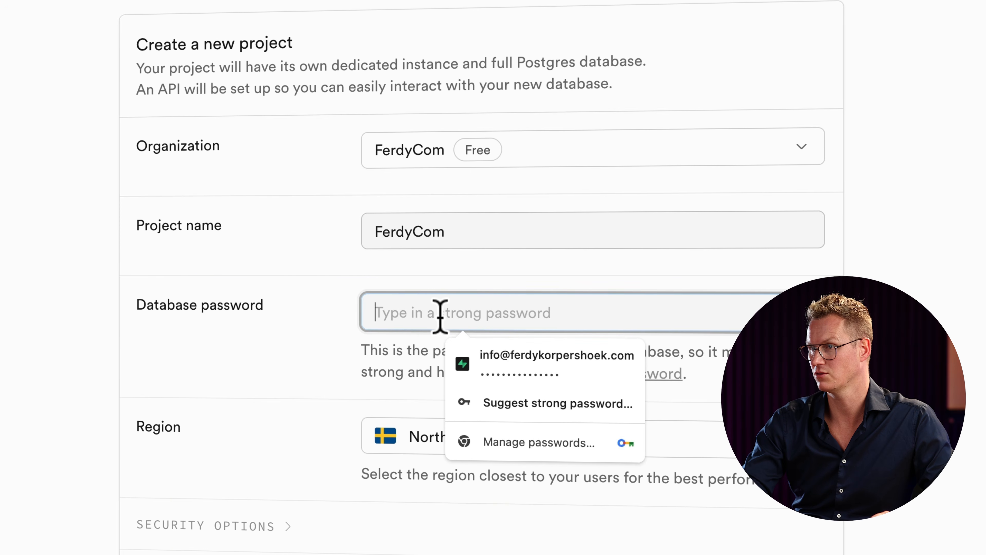
{"action": "left_click", "coordinate": [511, 359]}
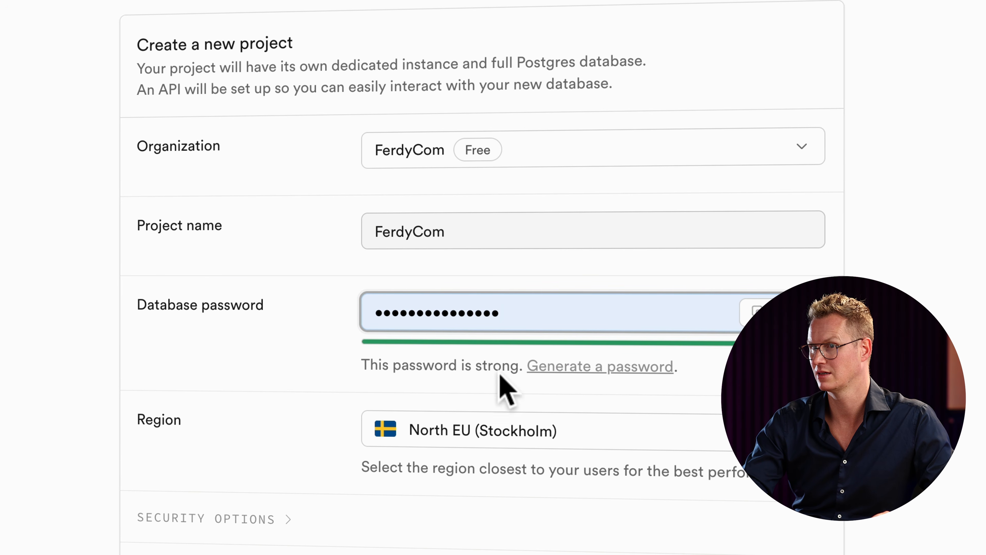
Step: Set the project's region to East US (North Virginia)
{"action": "left_click", "coordinate": [495, 432]}
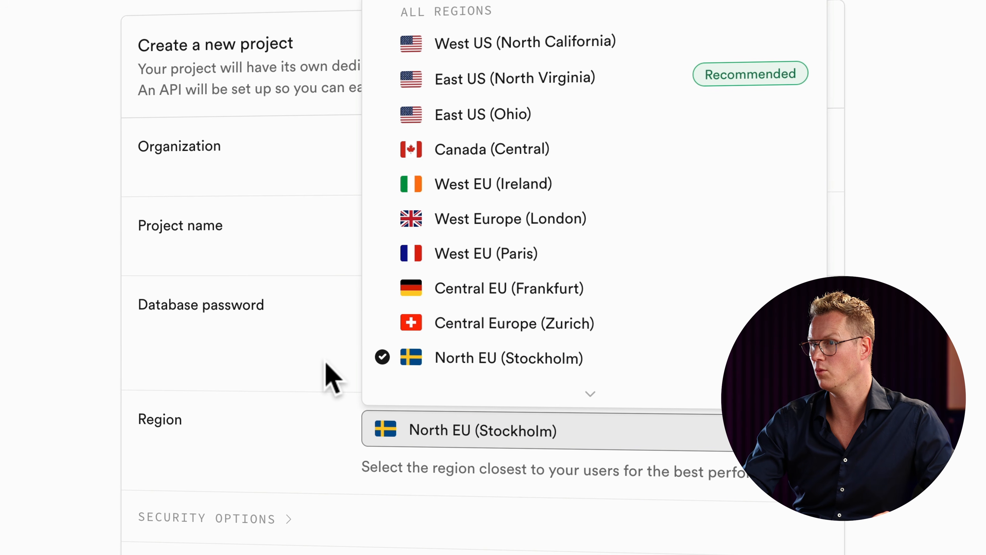
{"action": "left_click", "coordinate": [317, 365]}
{"action": "left_click", "coordinate": [429, 416]}
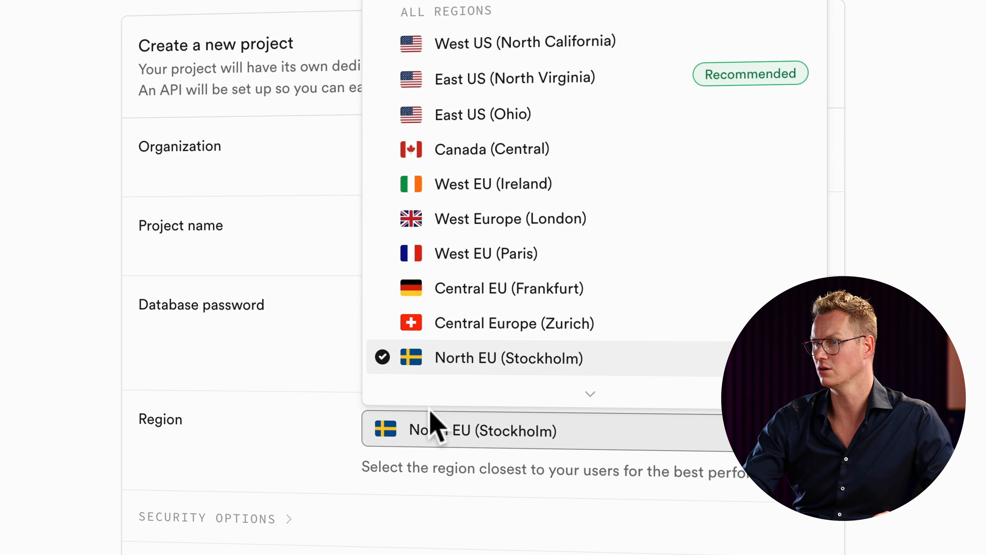
{"action": "scroll", "coordinate": [477, 345], "scroll_direction": "down", "scroll_amount": 1}
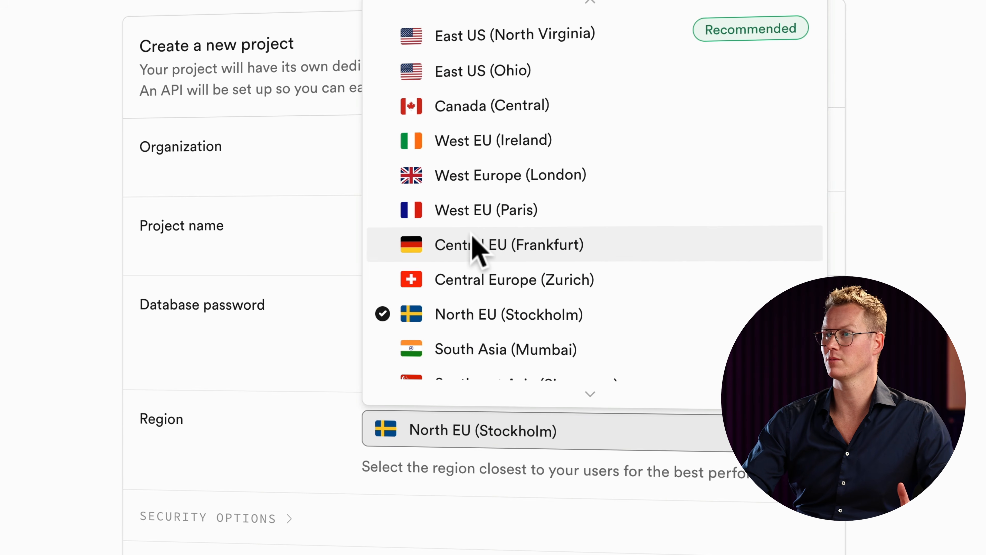
{"action": "left_click", "coordinate": [484, 42]}
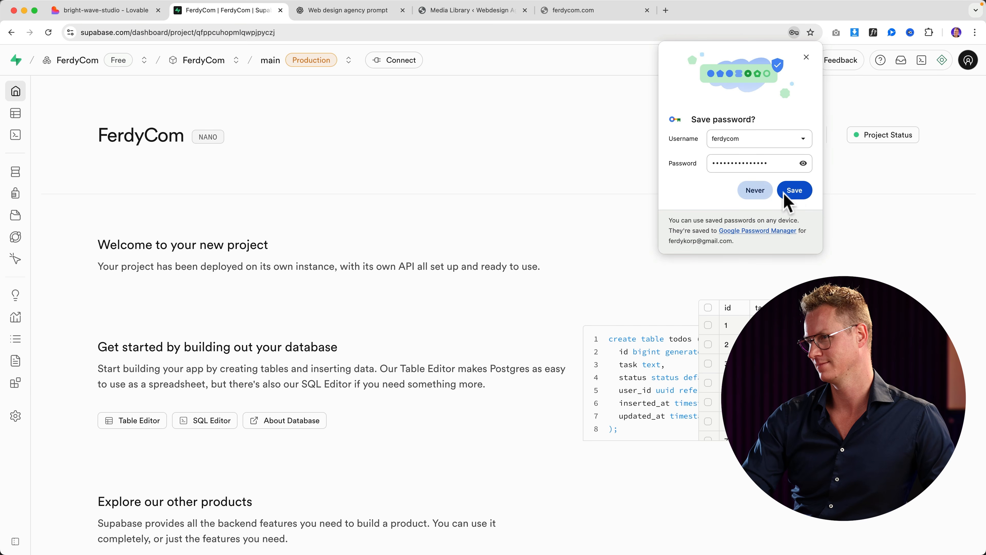
Step: Save the database password in Chrome, review the FerdyCom project dashboard, and return to Lovable
{"action": "left_click", "coordinate": [795, 190]}
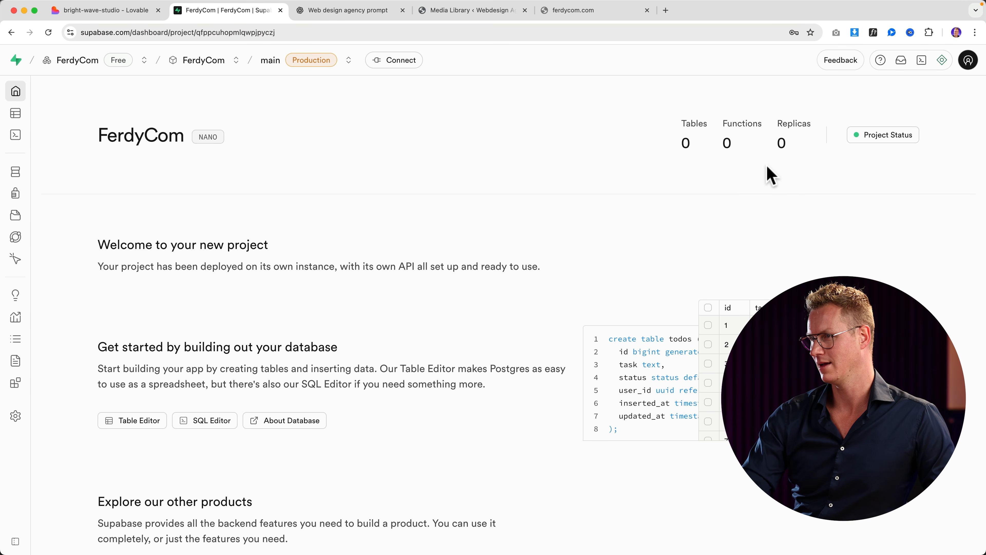
{"action": "scroll", "coordinate": [328, 284], "scroll_direction": "down", "scroll_amount": 8}
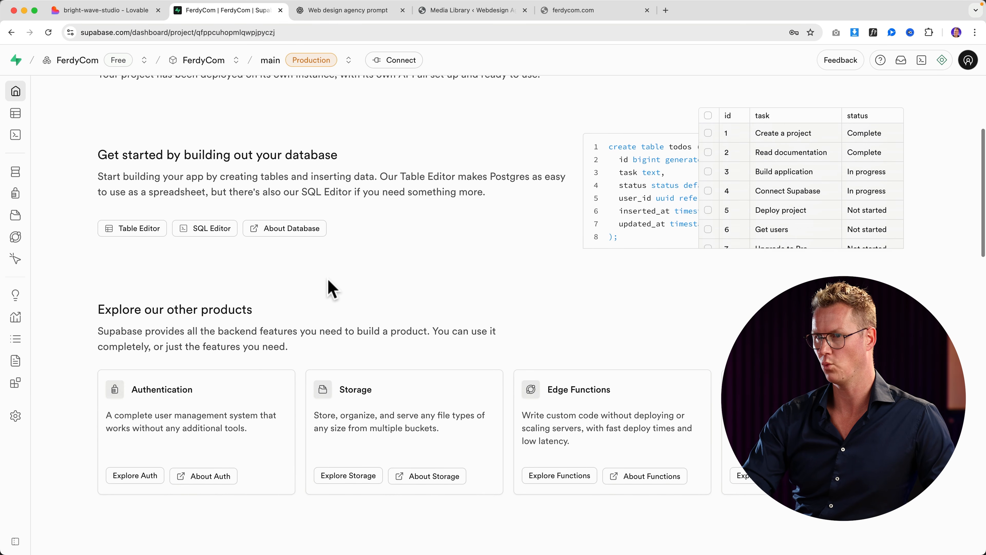
{"action": "scroll", "coordinate": [351, 278], "scroll_direction": "down", "scroll_amount": 9}
{"action": "scroll", "coordinate": [352, 275], "scroll_direction": "up", "scroll_amount": 18}
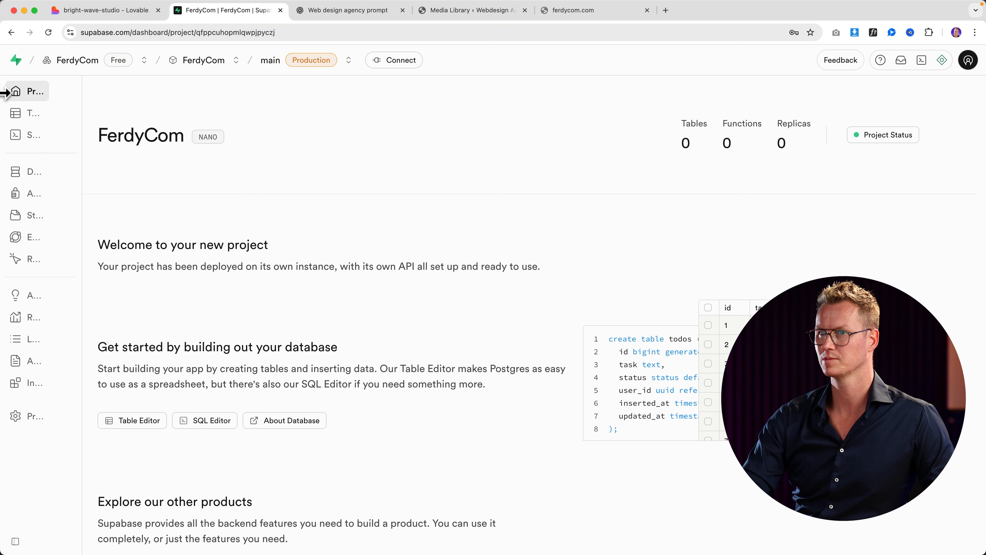
{"action": "left_click", "coordinate": [112, 12]}
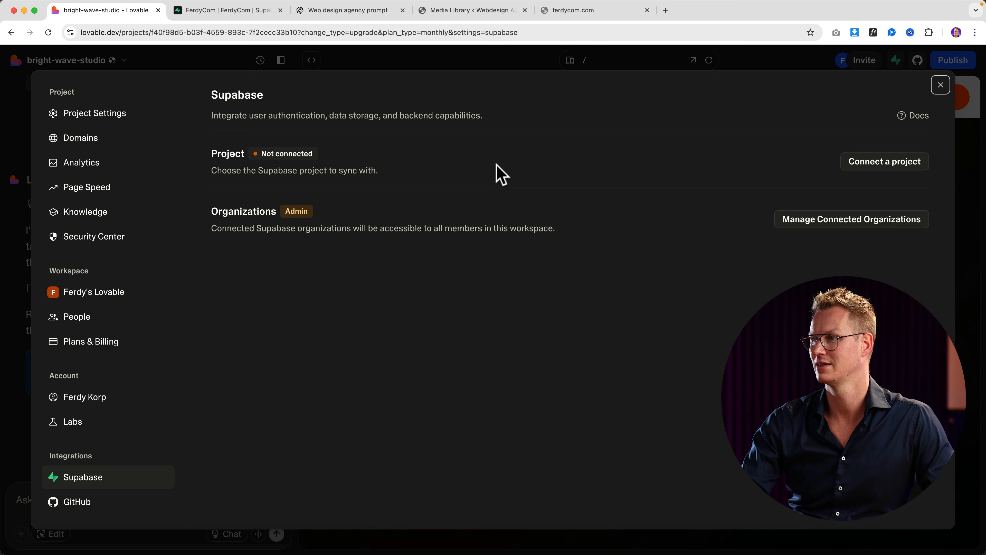
Step: Link the site to the FerdyCom Supabase project and close the integration settings
{"action": "left_click", "coordinate": [881, 163]}
{"action": "mouse_move", "coordinate": [861, 212]}
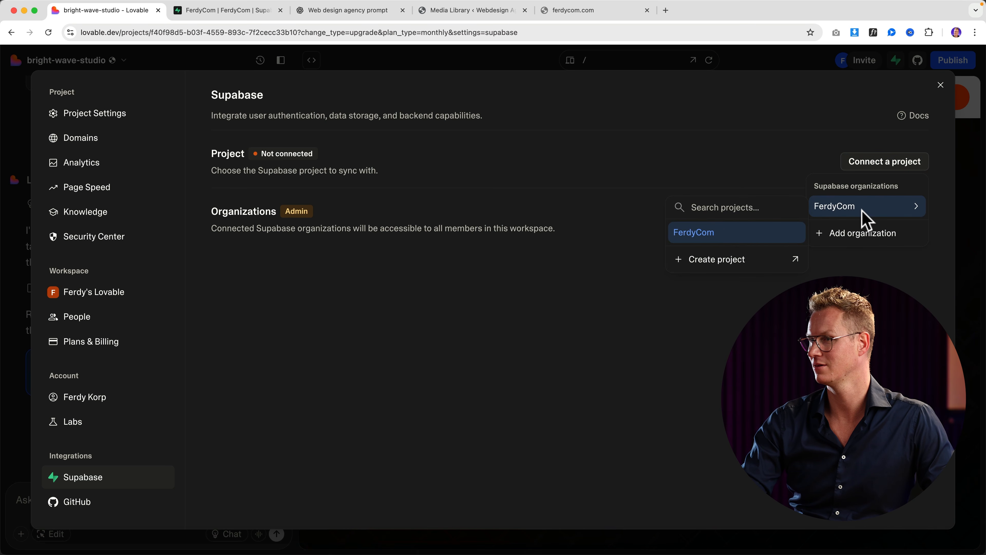
{"action": "left_click", "coordinate": [721, 232]}
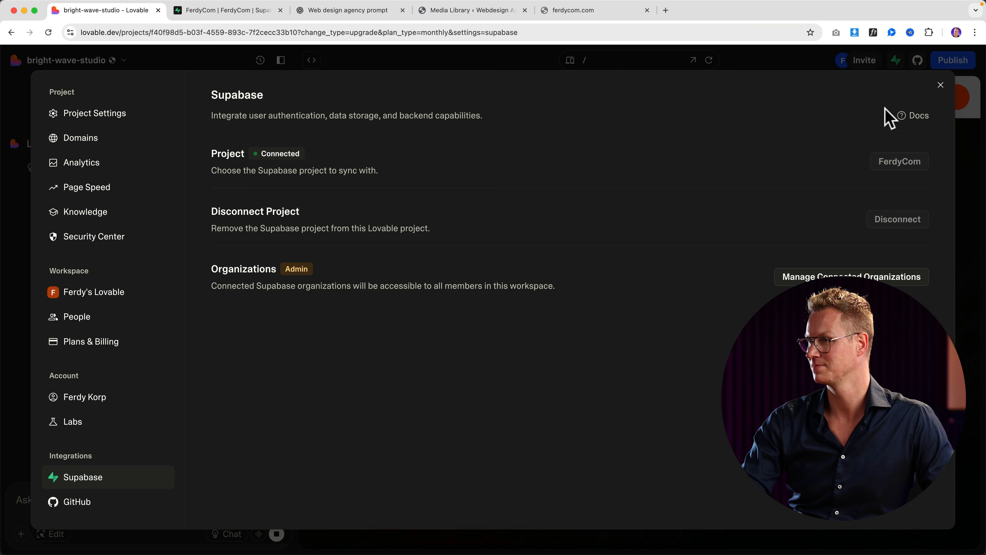
{"action": "left_click", "coordinate": [940, 85]}
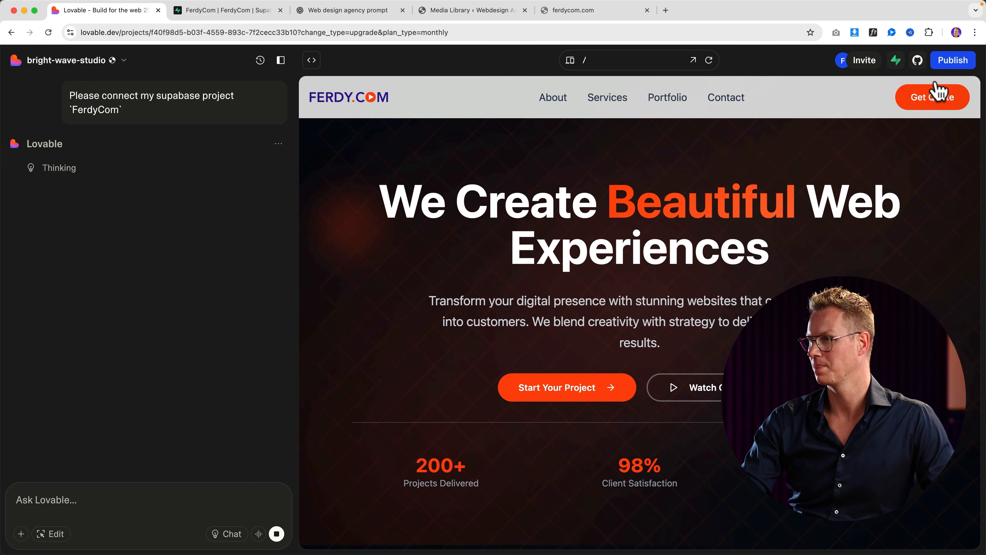
{"action": "left_click", "coordinate": [953, 62]}
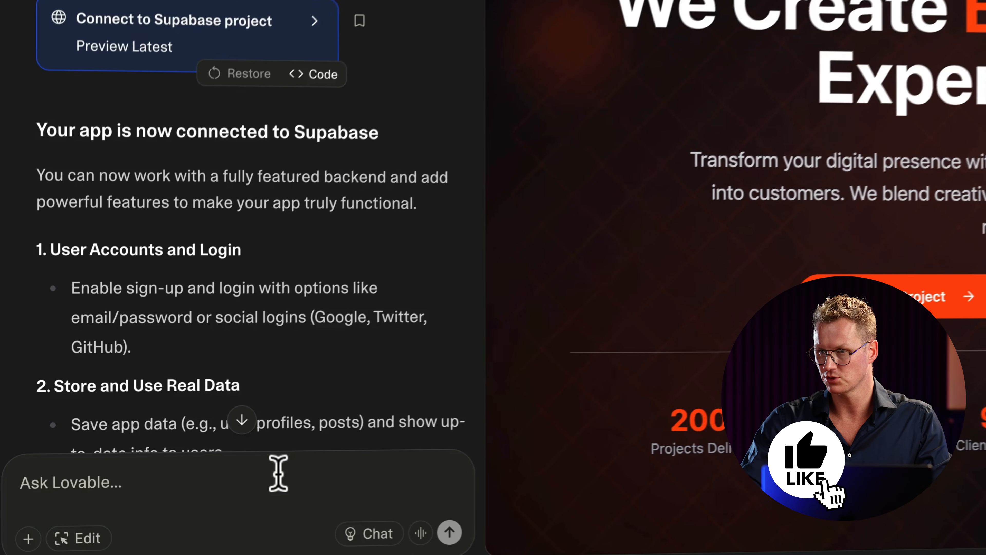
Step: Ask Lovable to connect all forms on the website with the Supabase account
{"action": "left_click", "coordinate": [170, 492]}
{"action": "type", "text": "Connext al"}
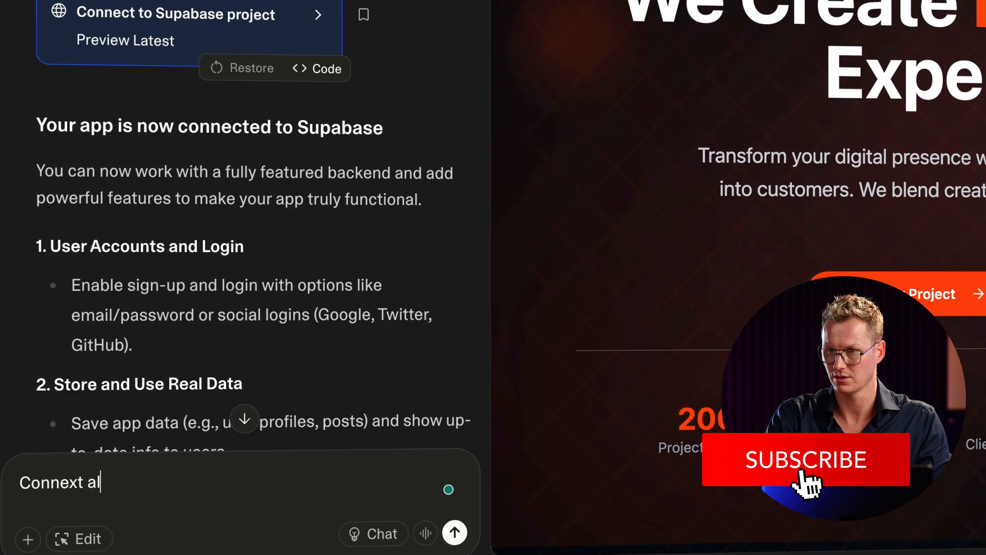
{"action": "key", "text": "BackSpace"}
{"action": "key", "text": "BackSpace"}
{"action": "key", "text": "BackSpace"}
{"action": "key", "text": "BackSpace"}
{"action": "type", "text": "ct"}
{"action": "key", "text": "BackSpace"}
{"action": "key", "text": "BackSpace"}
{"action": "key", "text": "BackSpace"}
{"action": "type", "text": "ct al"}
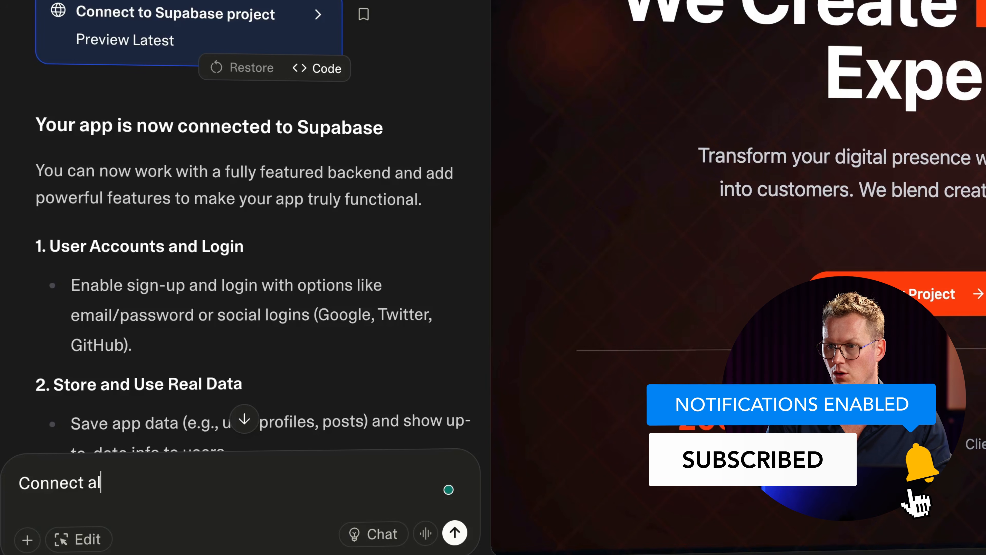
{"action": "type", "text": "l forms on my website with my"}
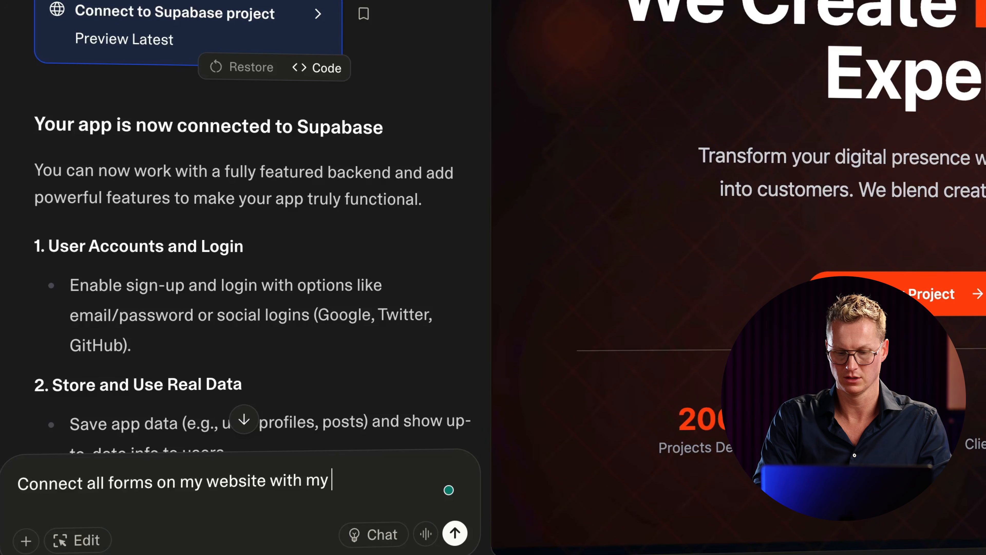
{"action": "type", "text": " supabase account so that when people fill in a form, the data goes to"}
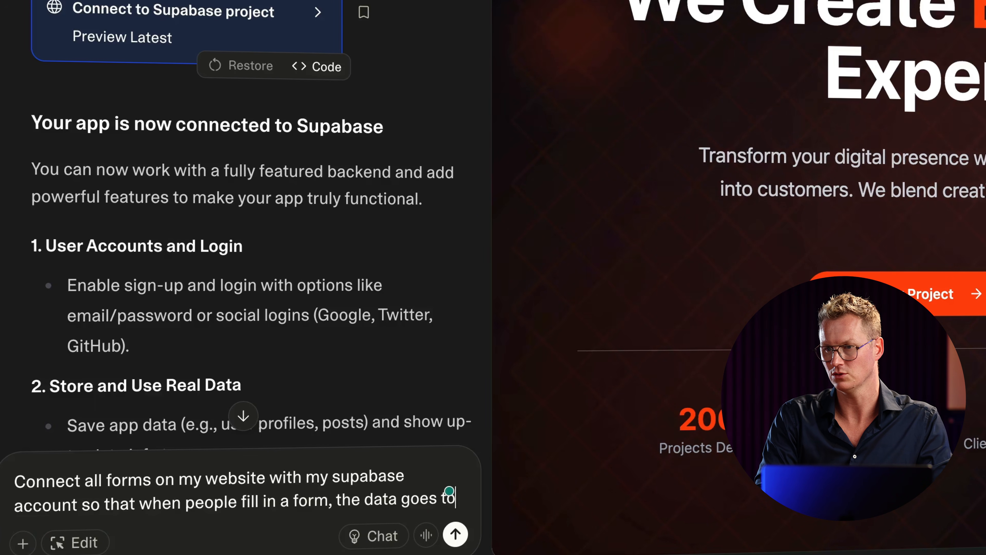
{"action": "type", "text": "my "}
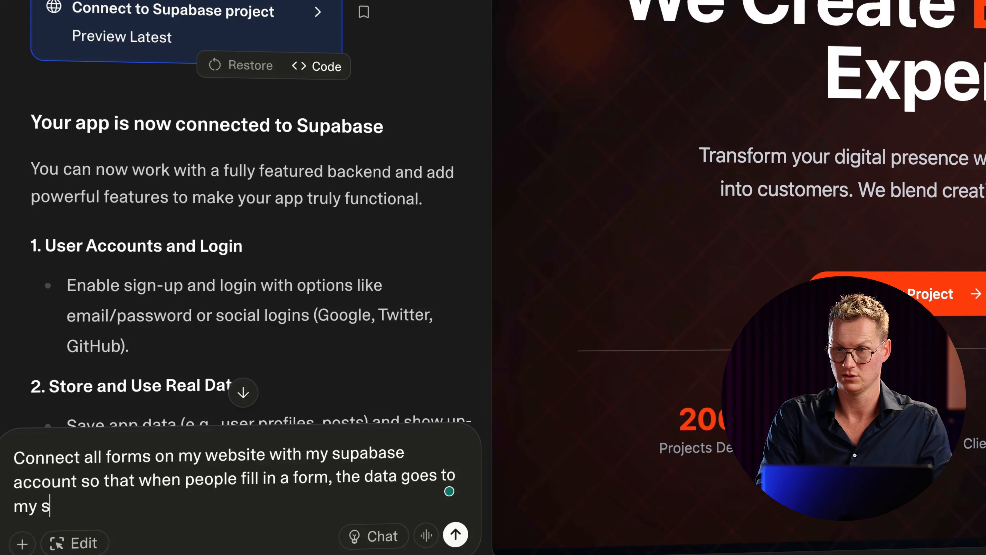
{"action": "type", "text": "supabase account."}
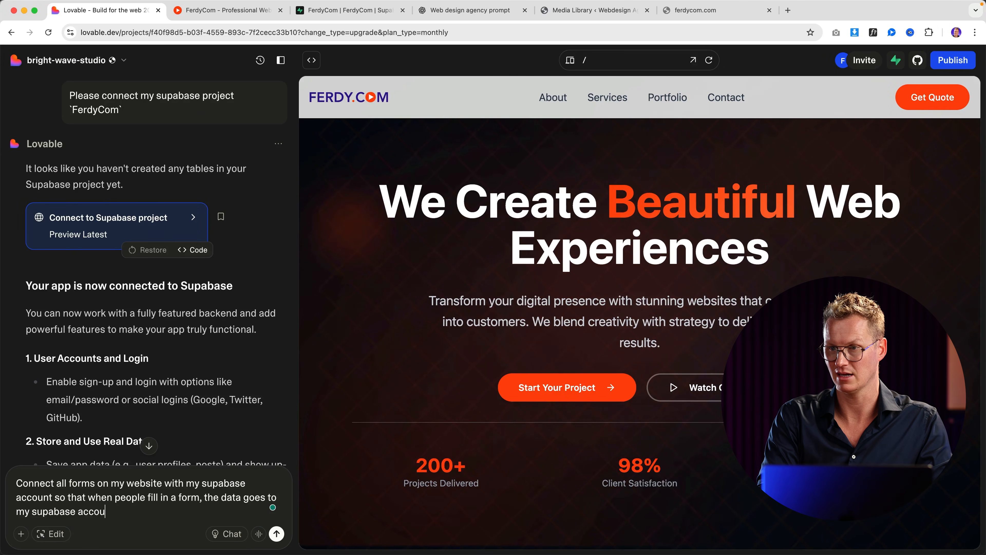
{"action": "key", "text": "Return"}
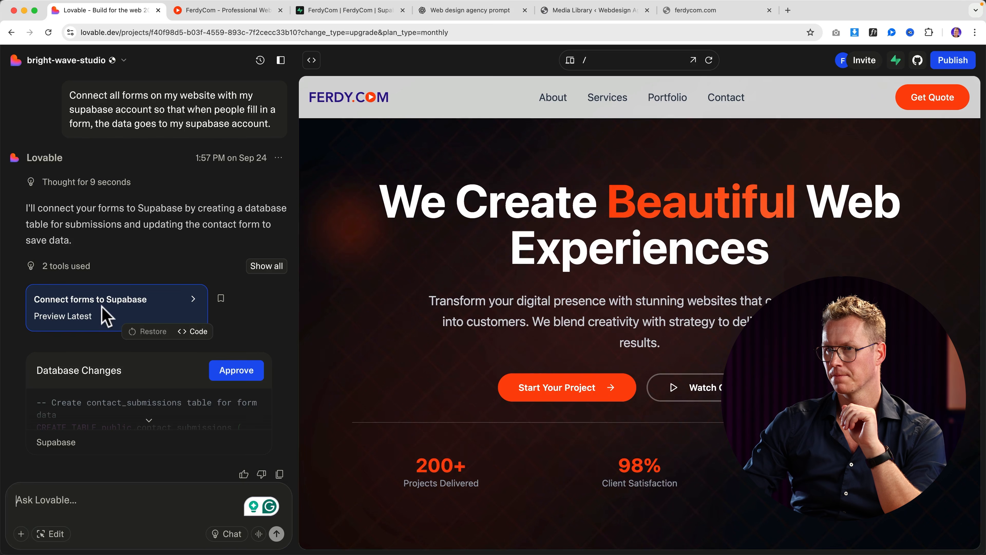
Step: Approve the database change that creates the contact_submissions table
{"action": "scroll", "coordinate": [143, 372], "scroll_direction": "down", "scroll_amount": 3}
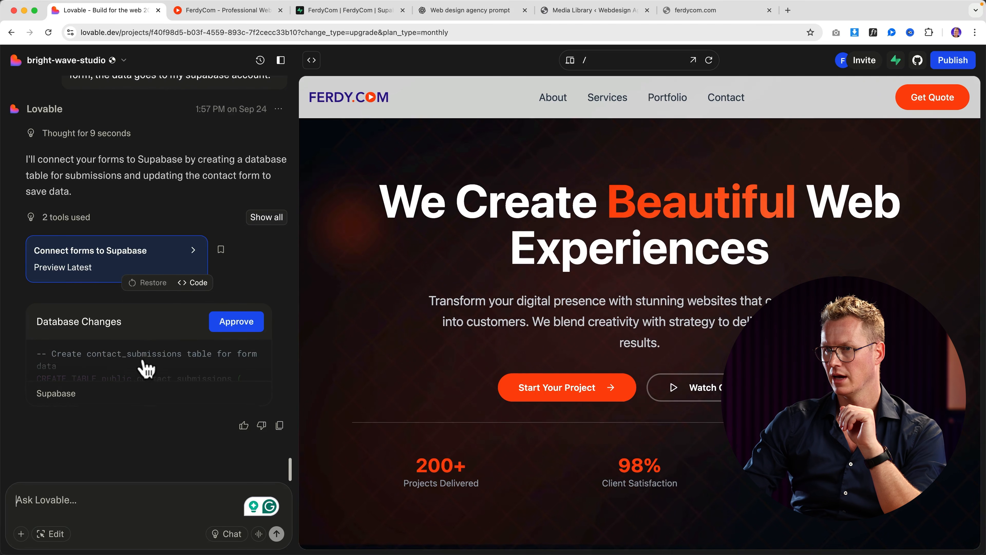
{"action": "left_click", "coordinate": [234, 322]}
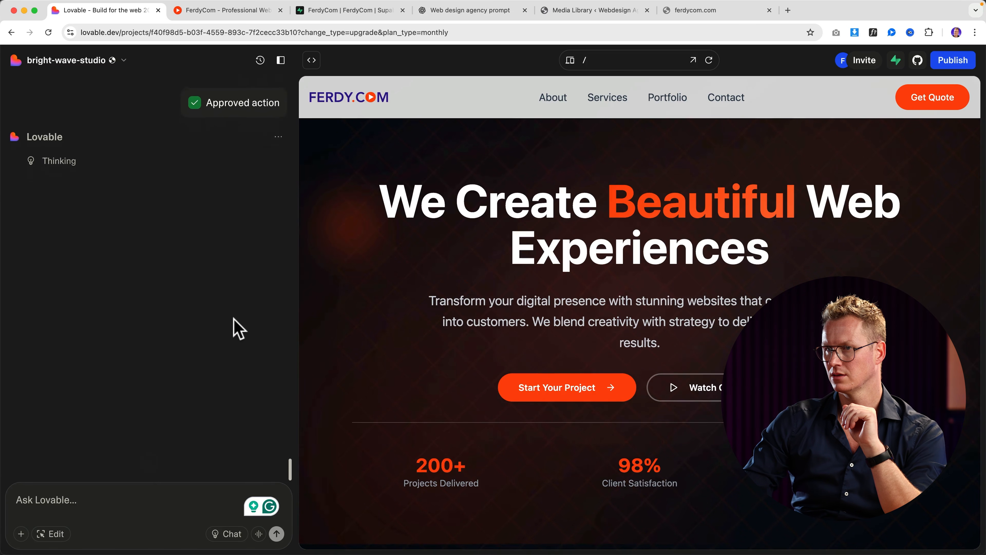
{"action": "left_click", "coordinate": [333, 11]}
Step: Open the empty contact_submissions table in Supabase's Table Editor
{"action": "left_click", "coordinate": [280, 10]}
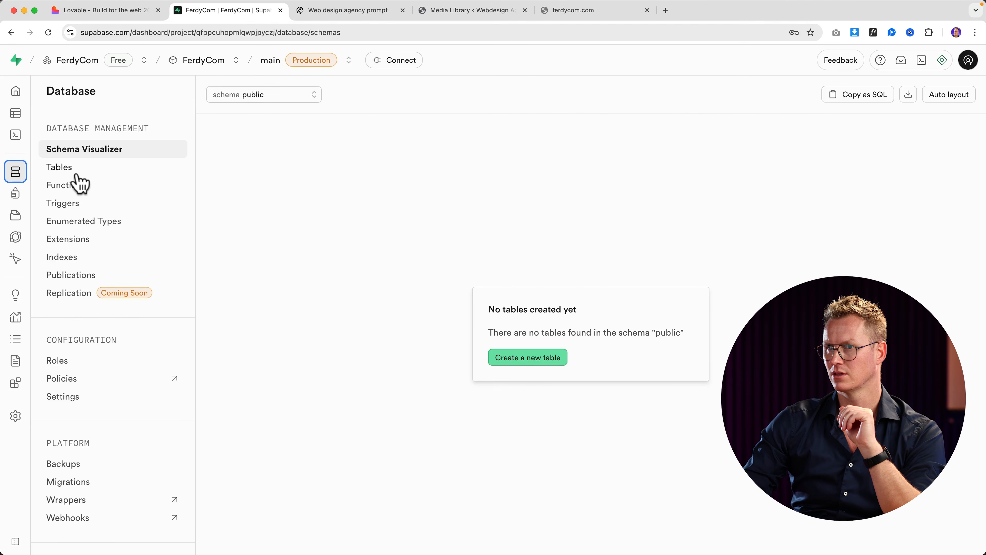
{"action": "mouse_move", "coordinate": [14, 188]}
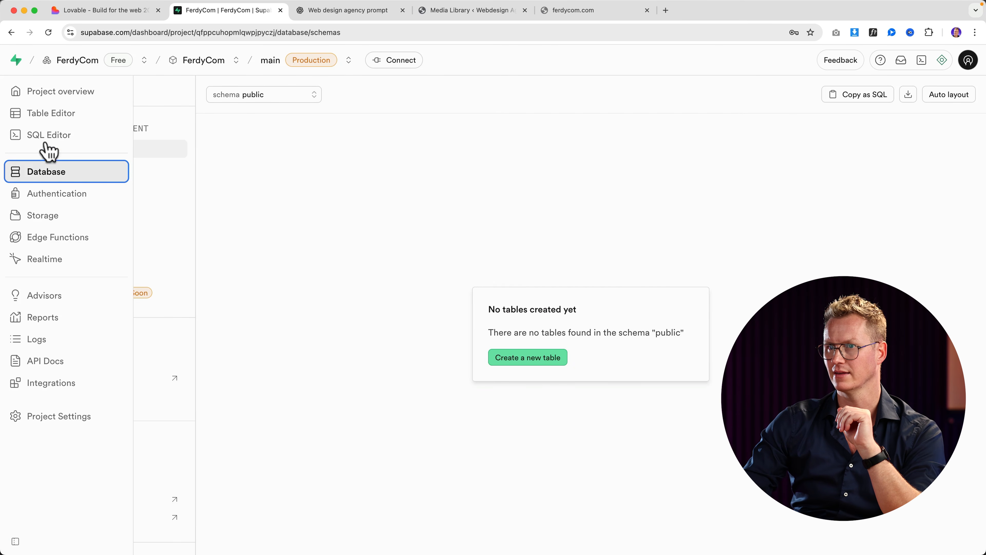
{"action": "left_click", "coordinate": [45, 118]}
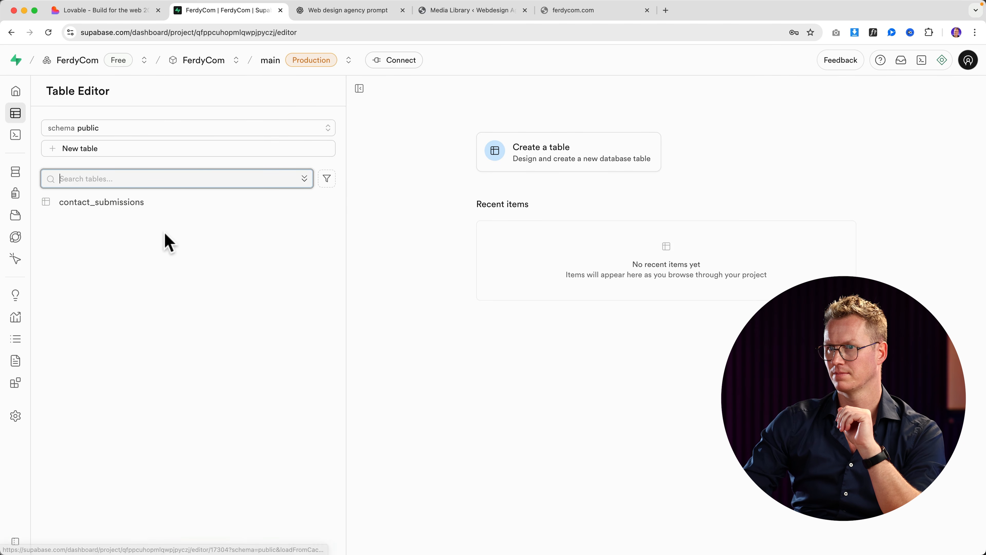
{"action": "left_click", "coordinate": [109, 205]}
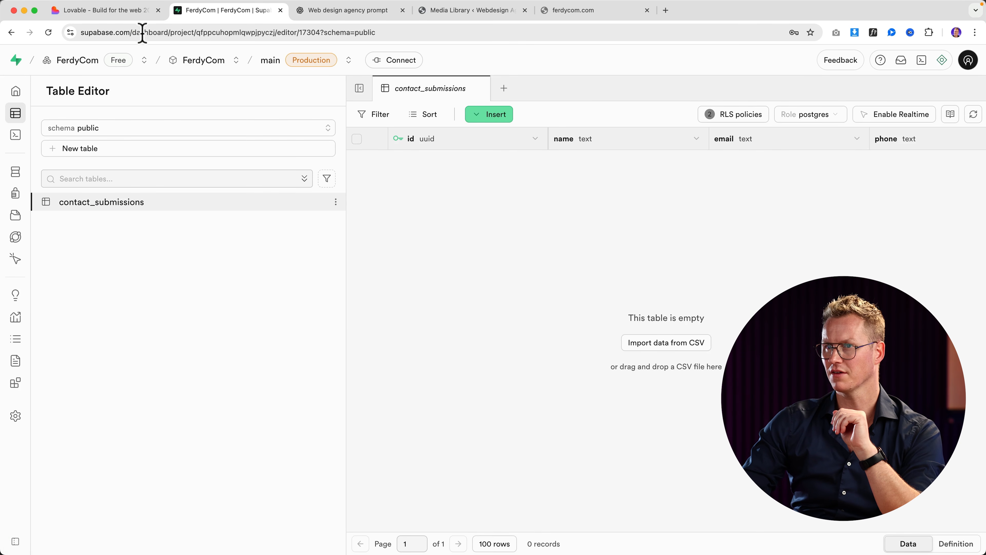
Step: Check Lovable's confirmation that the contact form is connected, then close the extra tabs
{"action": "left_click", "coordinate": [131, 12]}
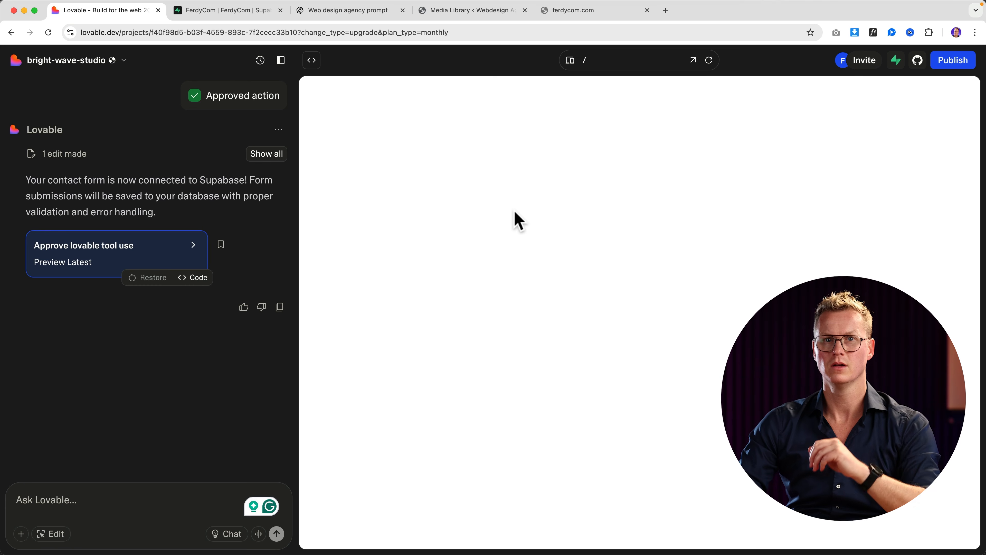
{"action": "left_click", "coordinate": [229, 10]}
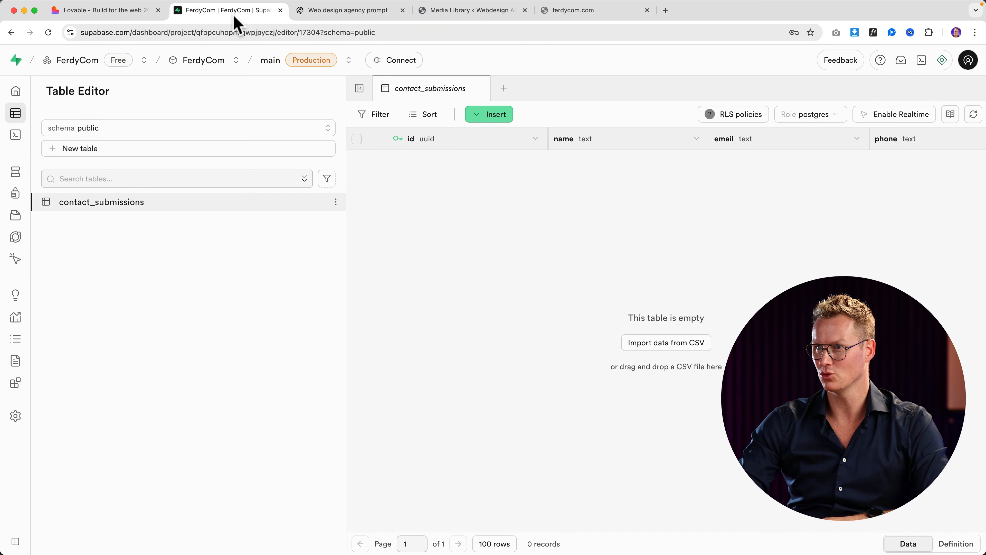
{"action": "left_click", "coordinate": [331, 12]}
{"action": "left_click", "coordinate": [452, 11]}
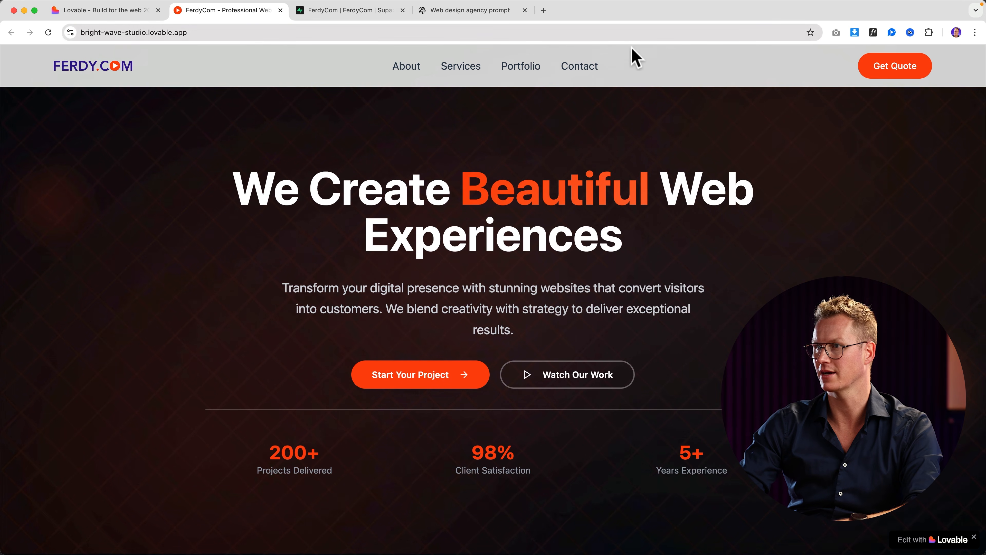
Step: On the live site's contact form, enter a test full name, e-mail address and phone number
{"action": "left_click", "coordinate": [580, 66]}
{"action": "left_click", "coordinate": [473, 268]}
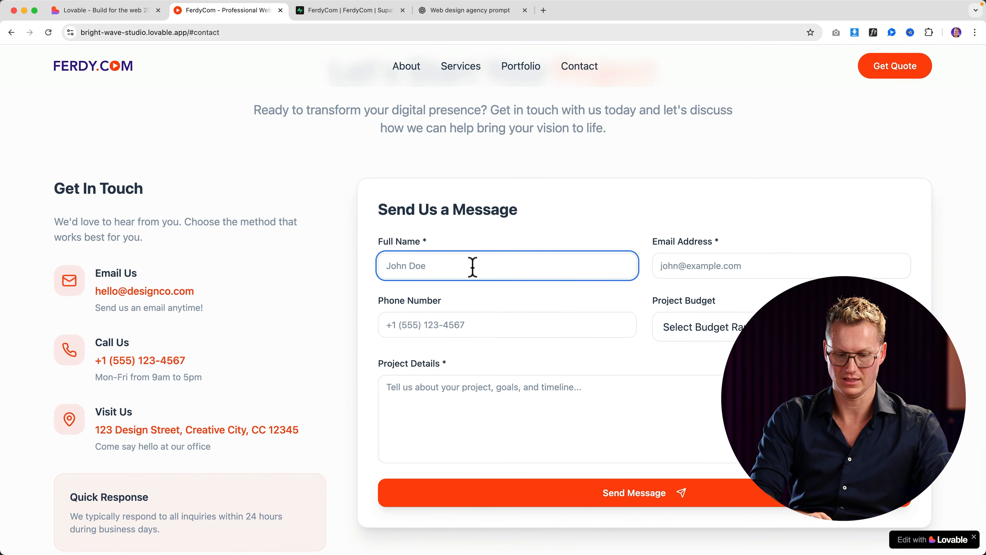
{"action": "type", "text": "Walter White"}
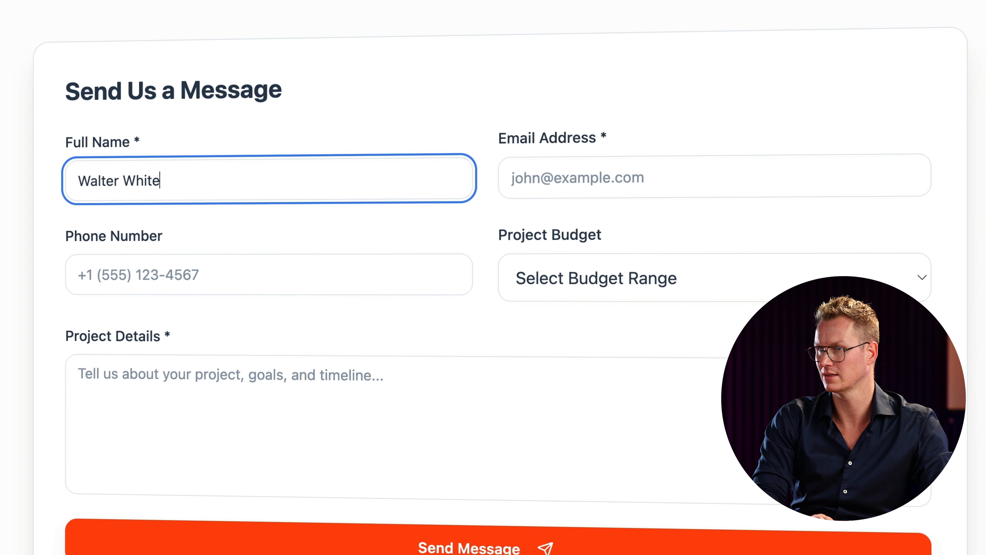
{"action": "key", "text": "Tab"}
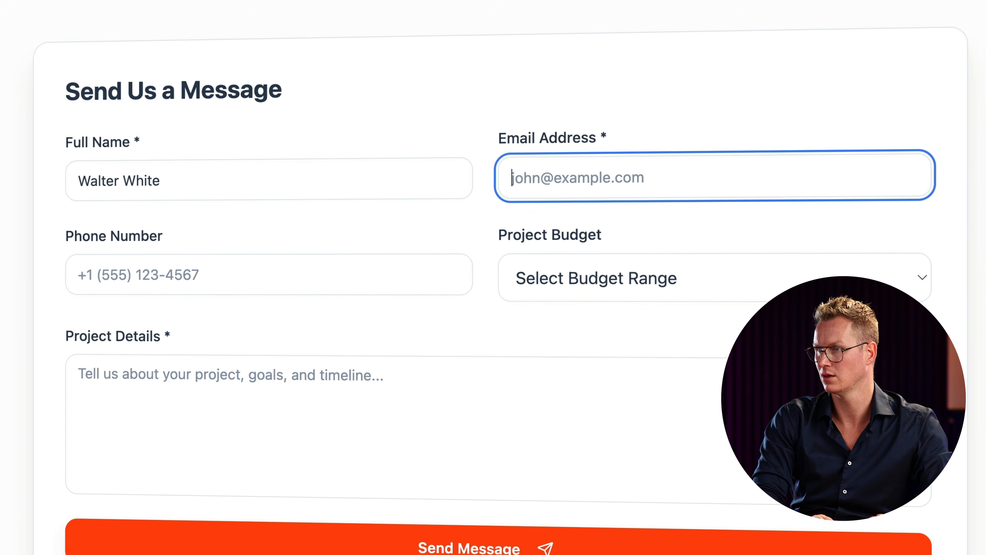
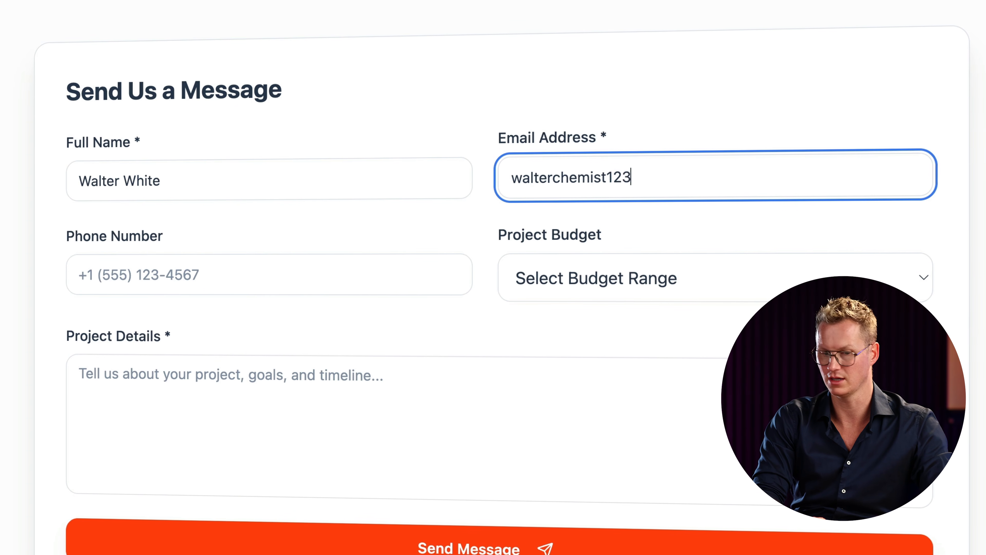
{"action": "key", "text": "Tab"}
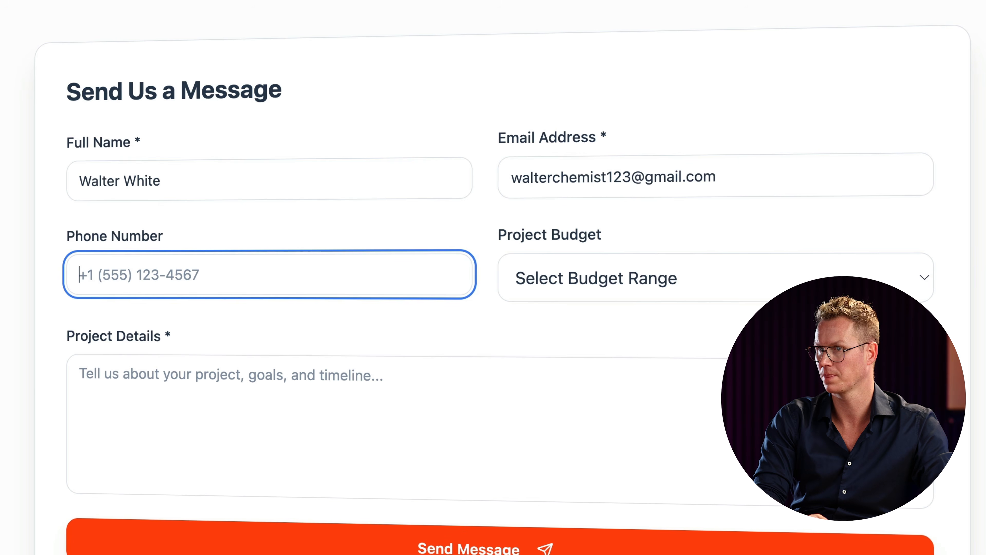
{"action": "type", "text": "+1"}
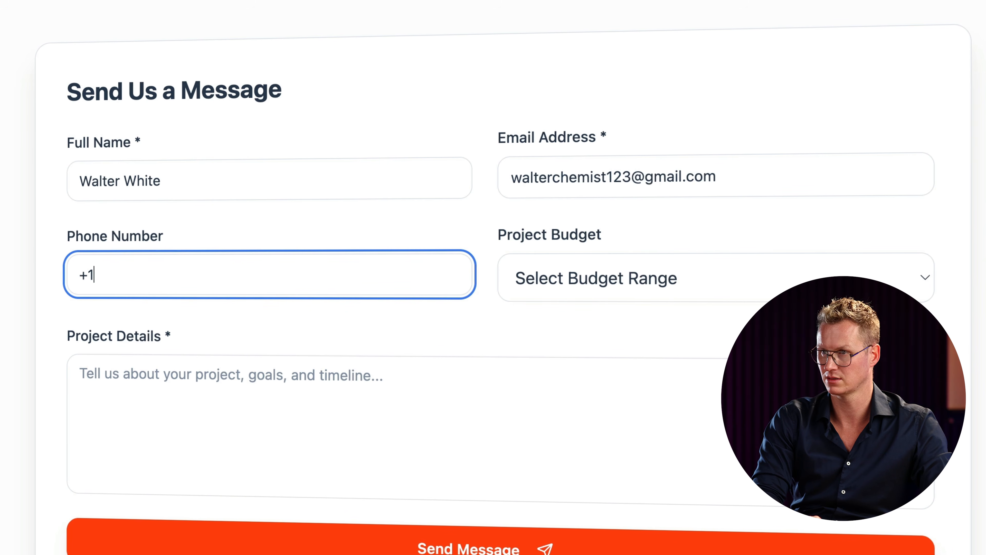
{"action": "type", "text": "23456345"}
Step: Choose the $50,000+ budget, enter project details 'I want to make a blue stuff', and send
{"action": "key", "text": "Tab"}
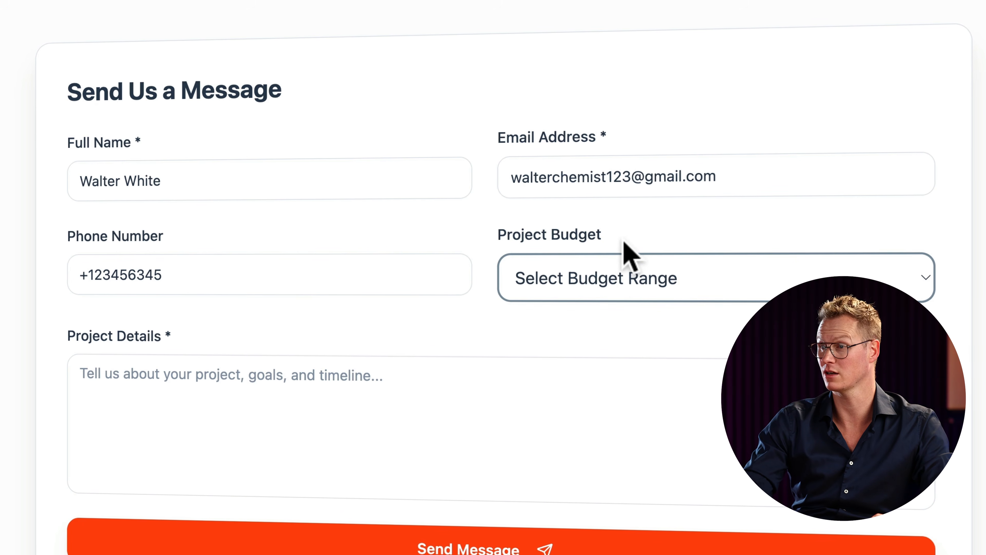
{"action": "left_click", "coordinate": [626, 268]}
{"action": "left_click", "coordinate": [557, 386]}
{"action": "left_click", "coordinate": [364, 390]}
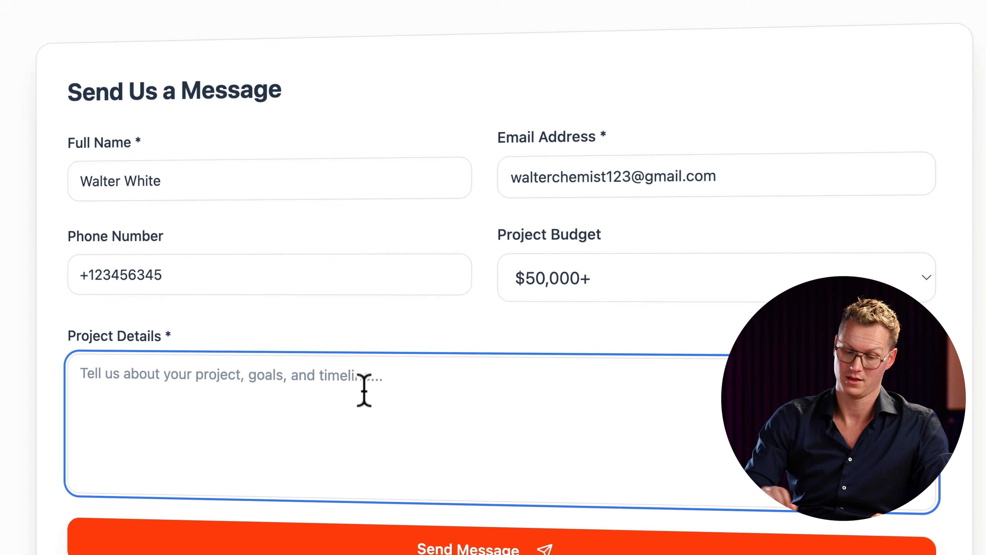
{"action": "type", "text": "I want to m"}
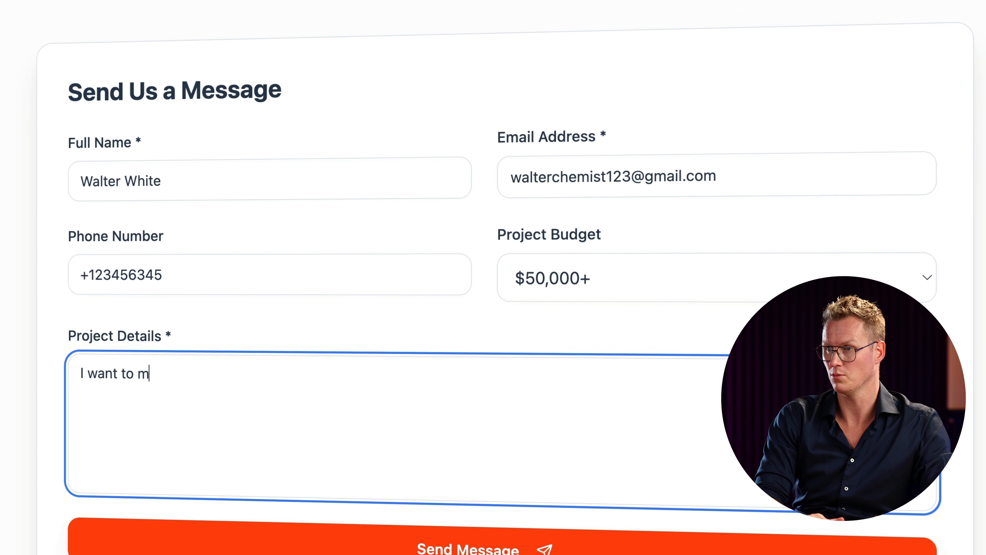
{"action": "type", "text": "ake a blue stuff website!"}
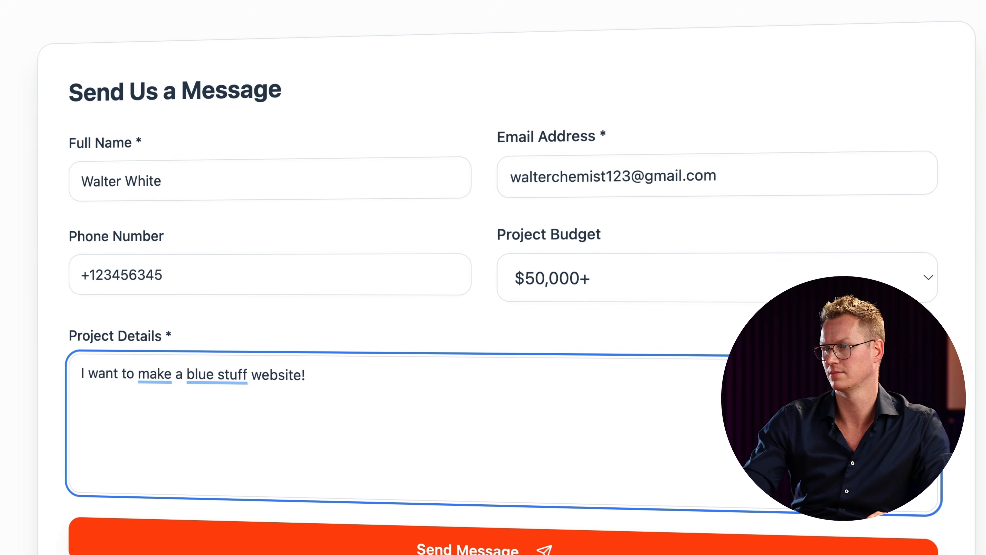
{"action": "left_click", "coordinate": [504, 549]}
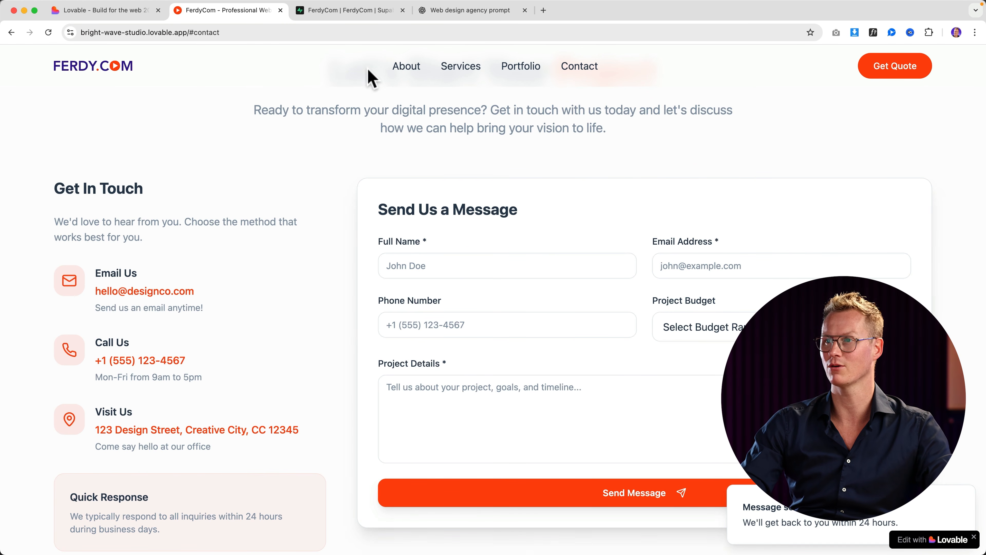
Step: Reload Supabase's contact_submissions table to confirm the test enquiry's e-mail, phone and message were saved
{"action": "left_click", "coordinate": [331, 12]}
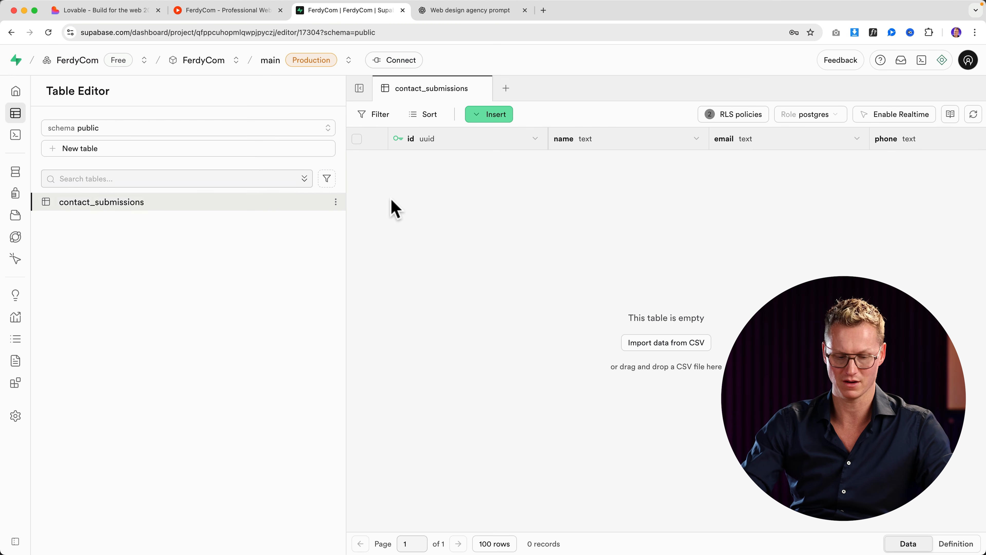
{"action": "key", "text": "super+r"}
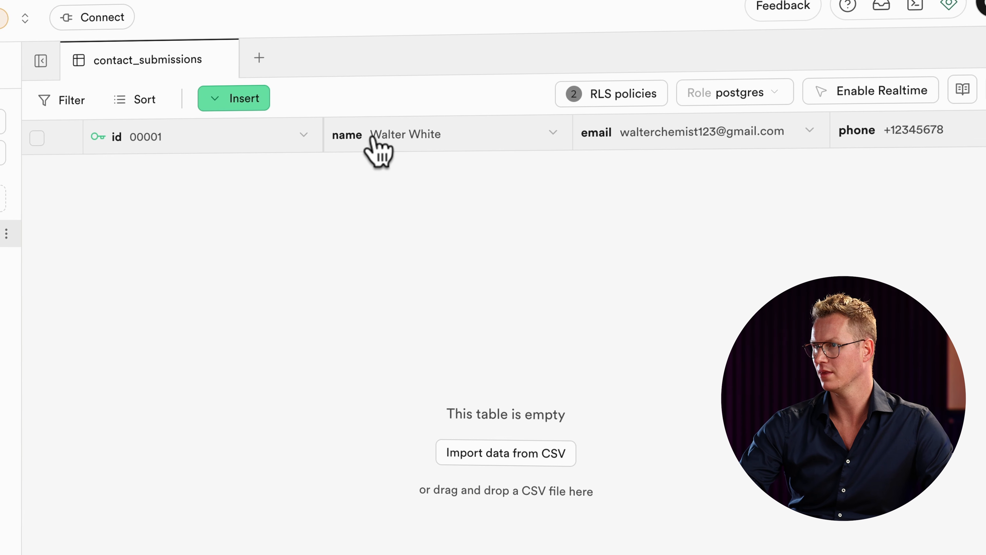
{"action": "scroll", "coordinate": [443, 139], "scroll_direction": "right", "scroll_amount": 5}
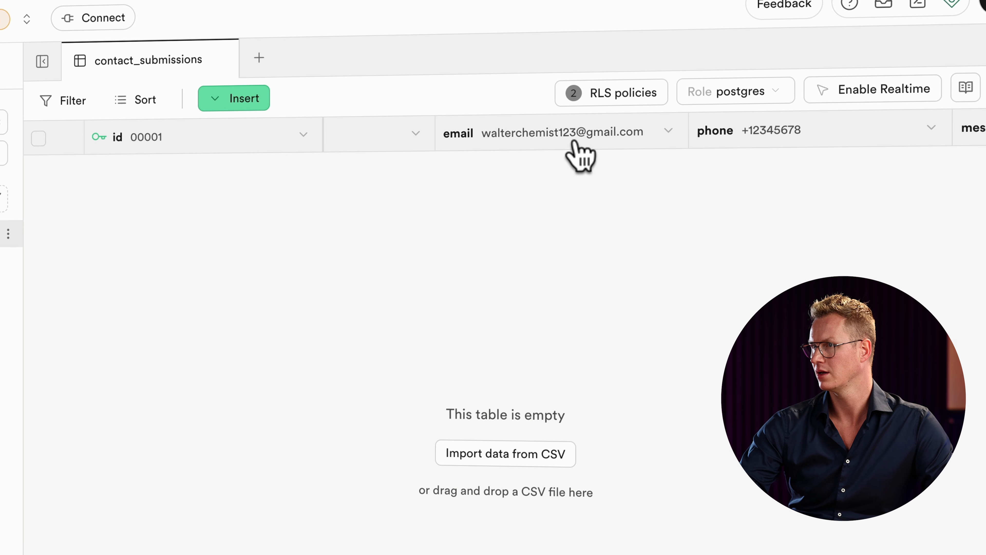
{"action": "scroll", "coordinate": [623, 154], "scroll_direction": "right", "scroll_amount": 3}
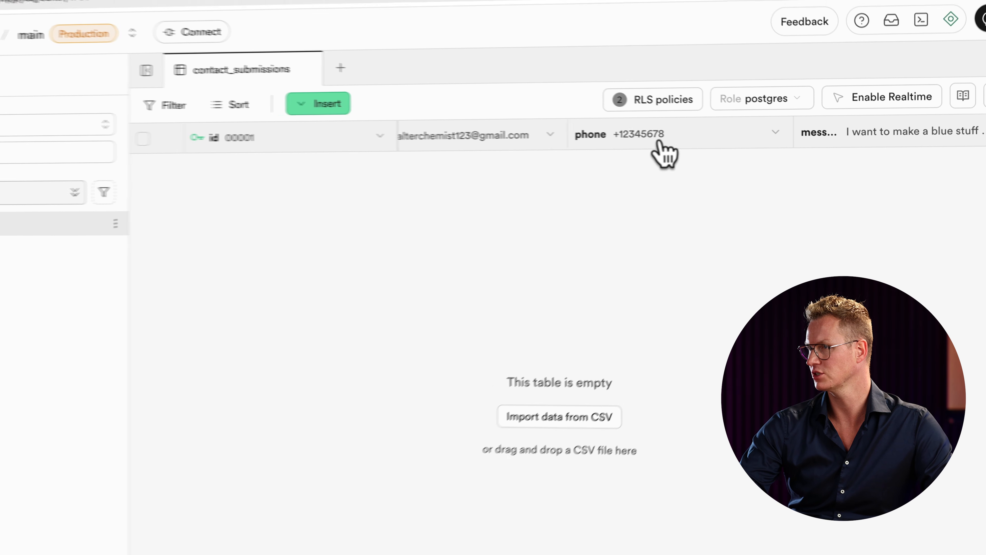
{"action": "scroll", "coordinate": [678, 150], "scroll_direction": "left", "scroll_amount": 4}
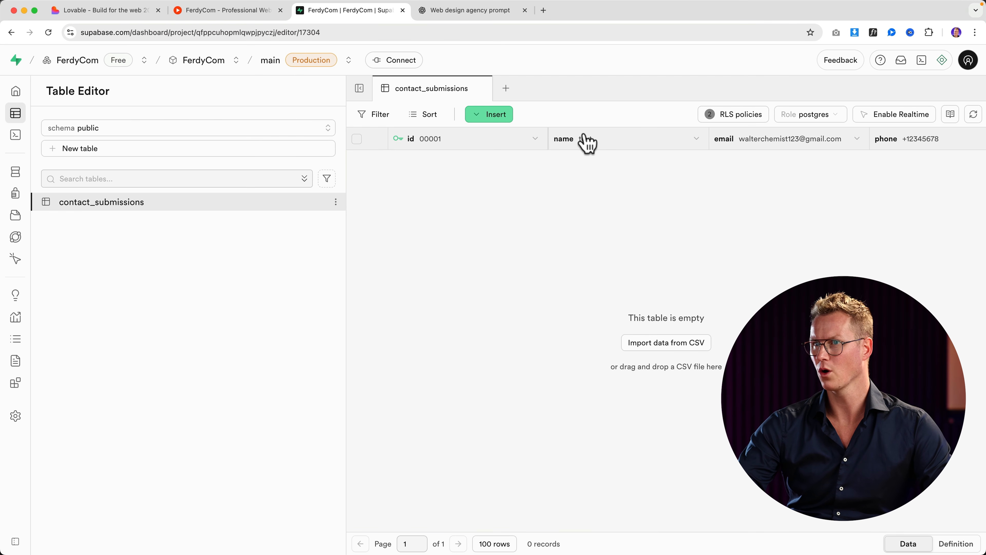
{"action": "left_click", "coordinate": [229, 13]}
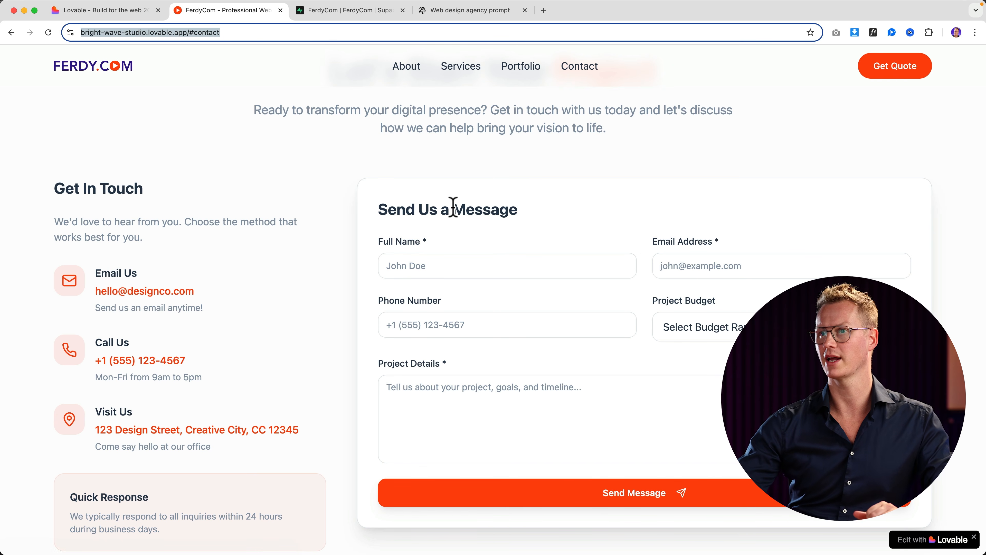
Step: Turn on Hide "Lovable" Badge in the Lovable project settings
{"action": "left_click", "coordinate": [76, 14]}
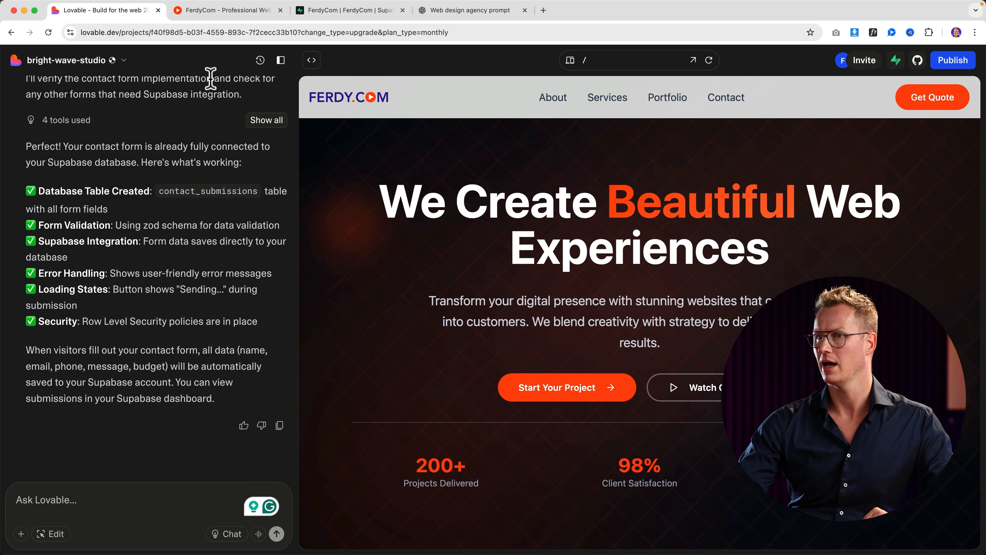
{"action": "left_click", "coordinate": [126, 61]}
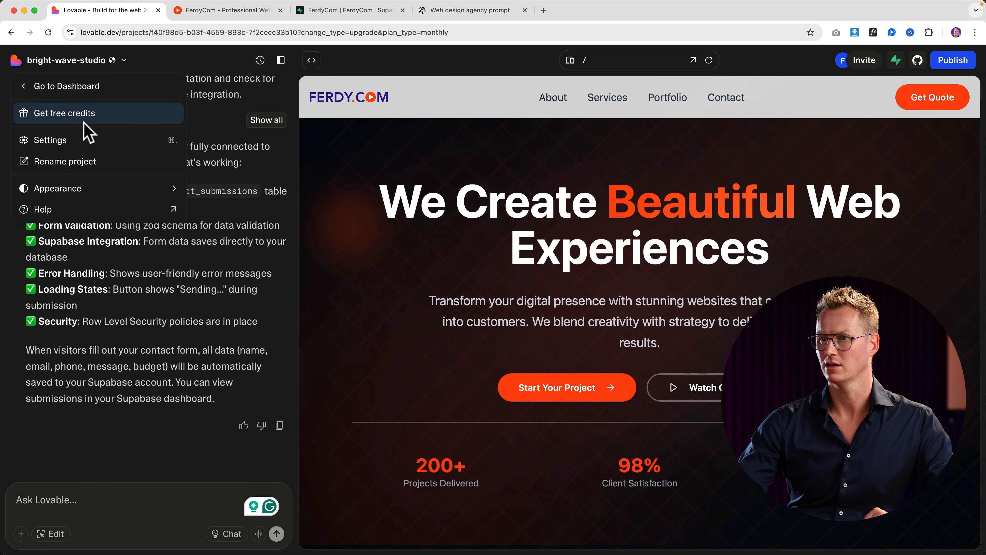
{"action": "left_click", "coordinate": [68, 142]}
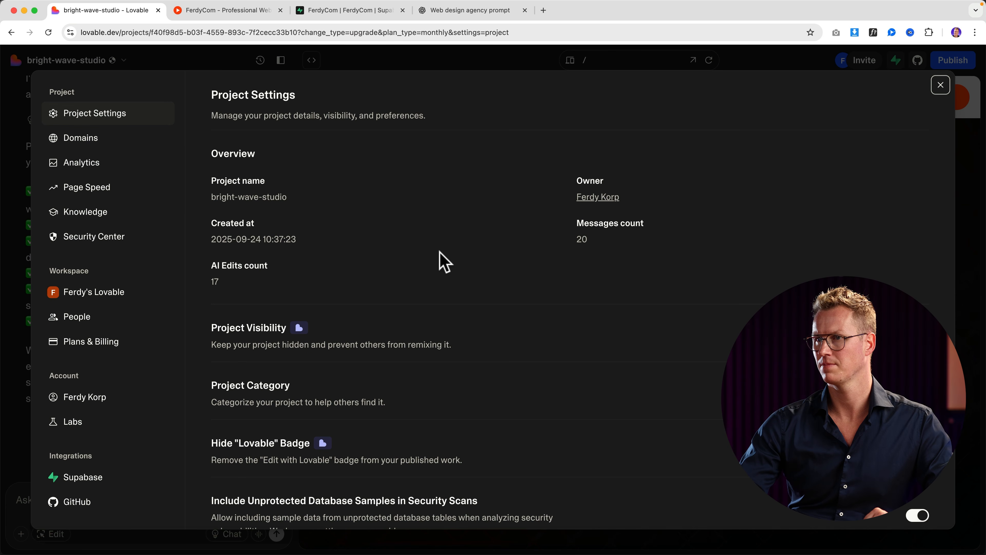
{"action": "scroll", "coordinate": [447, 262], "scroll_direction": "down", "scroll_amount": 3}
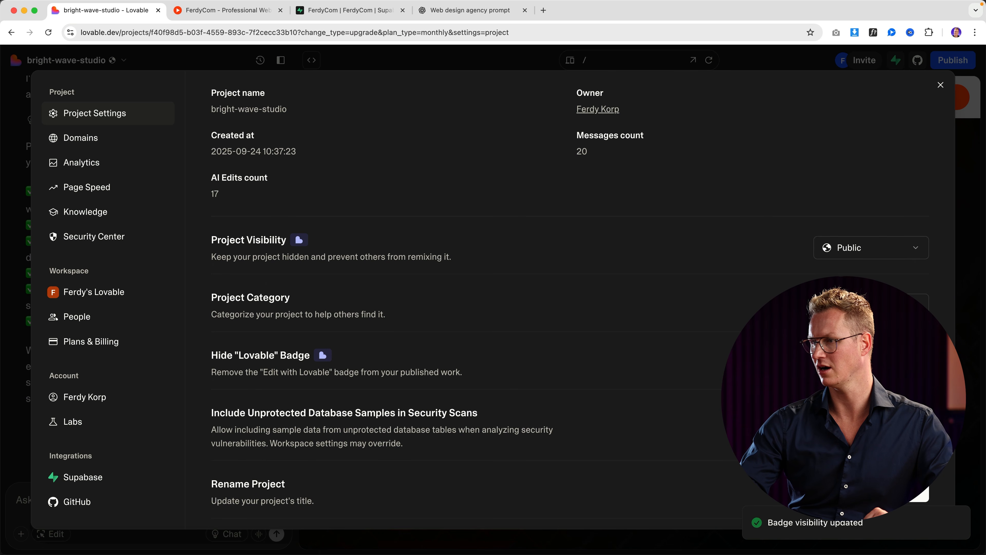
{"action": "left_click", "coordinate": [941, 89]}
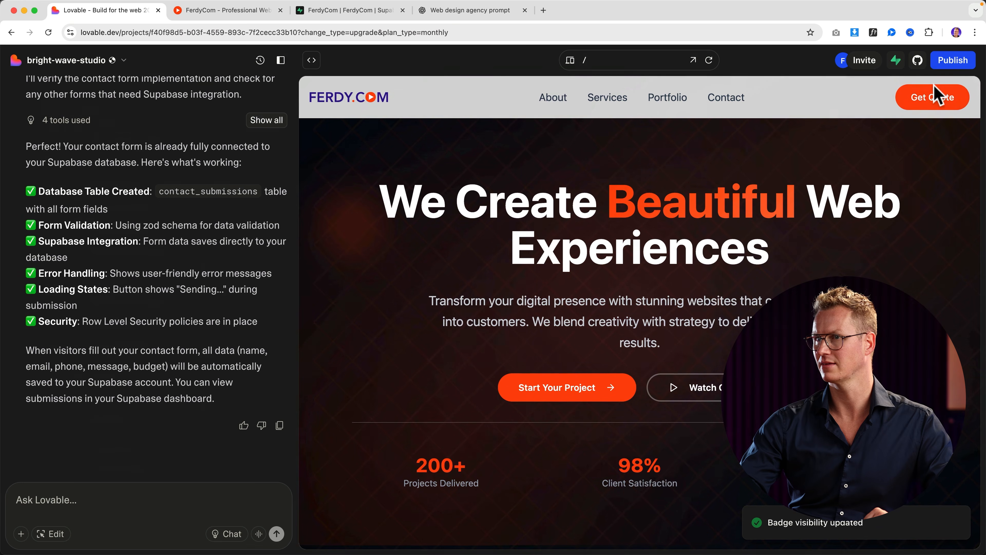
{"action": "left_click", "coordinate": [249, 12]}
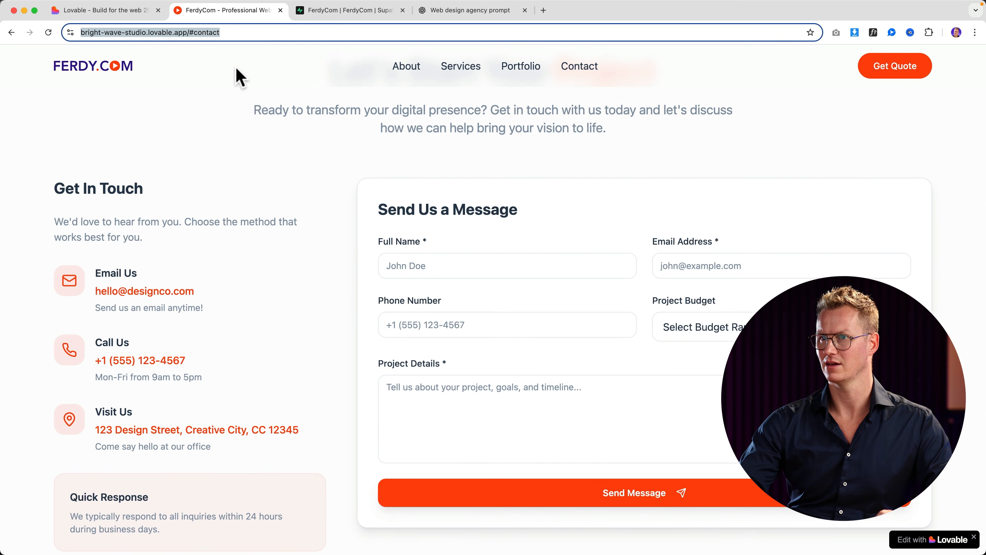
{"action": "left_click", "coordinate": [127, 69]}
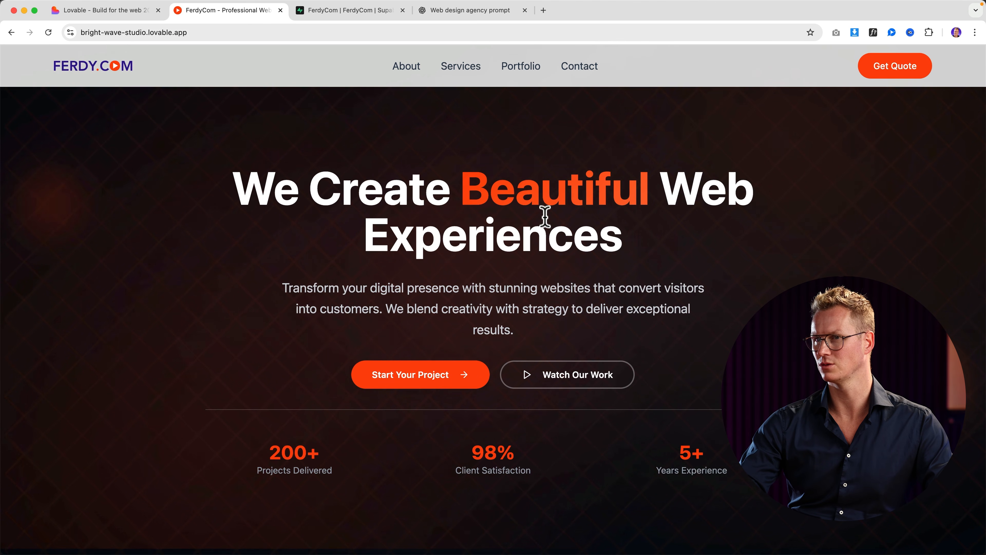
{"action": "scroll", "coordinate": [542, 217], "scroll_direction": "down", "scroll_amount": 15}
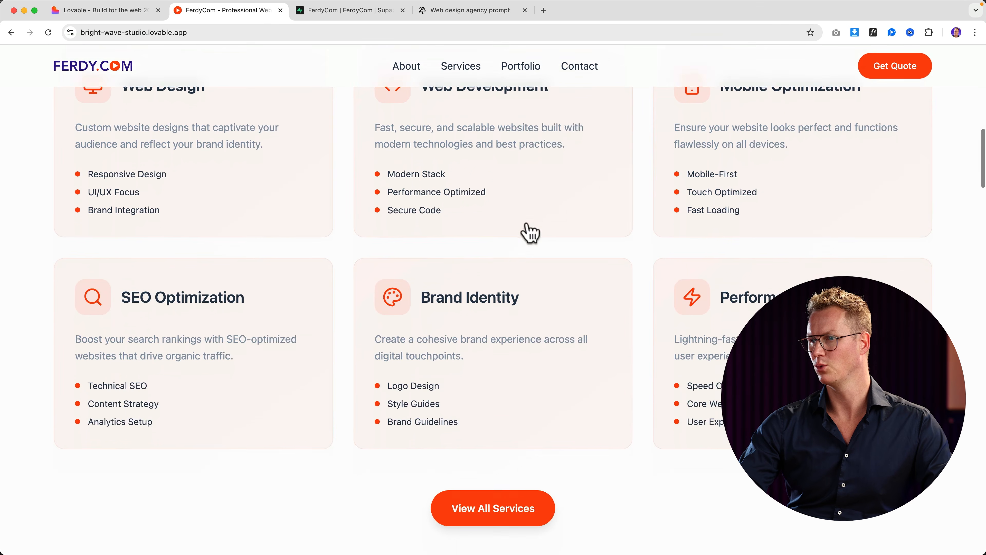
{"action": "scroll", "coordinate": [530, 233], "scroll_direction": "down", "scroll_amount": 8}
{"action": "scroll", "coordinate": [525, 237], "scroll_direction": "down", "scroll_amount": 3}
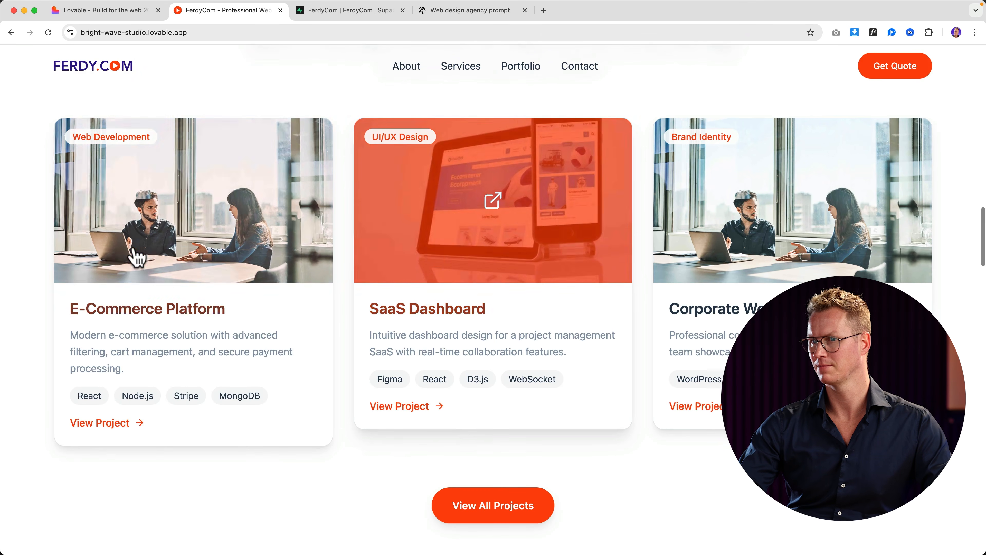
{"action": "left_click", "coordinate": [167, 240]}
{"action": "scroll", "coordinate": [606, 206], "scroll_direction": "down", "scroll_amount": 1}
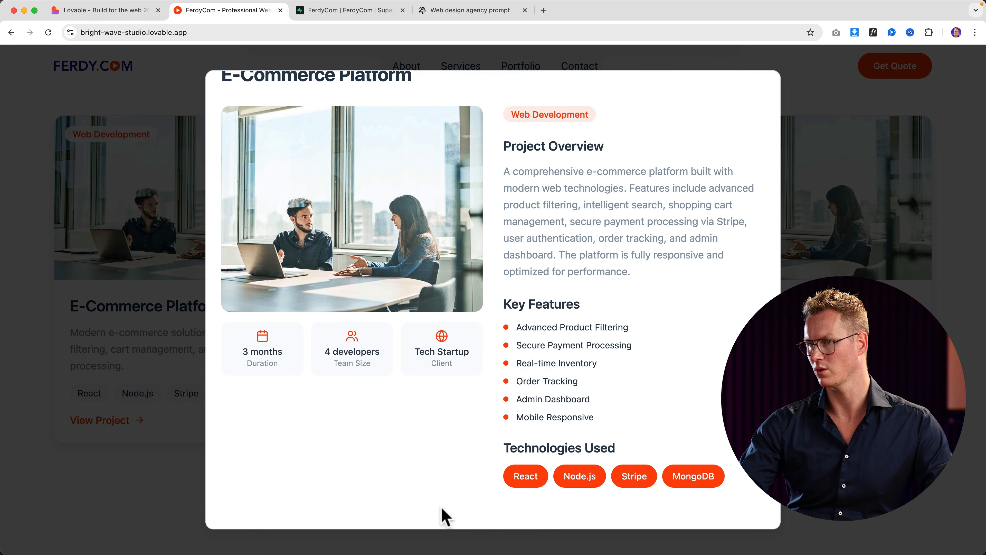
{"action": "scroll", "coordinate": [504, 434], "scroll_direction": "up", "scroll_amount": 1}
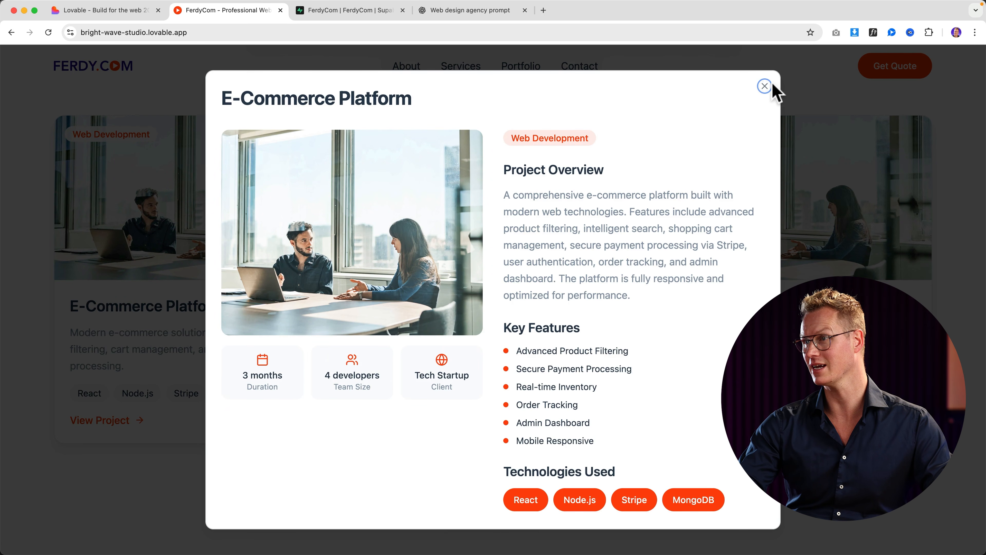
{"action": "left_click", "coordinate": [764, 86]}
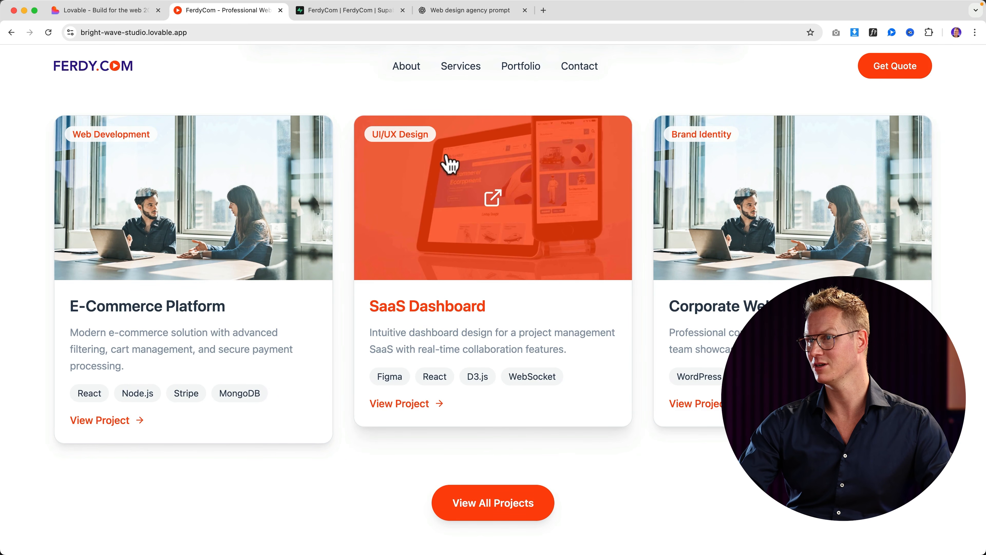
{"action": "scroll", "coordinate": [297, 132], "scroll_direction": "up", "scroll_amount": 15}
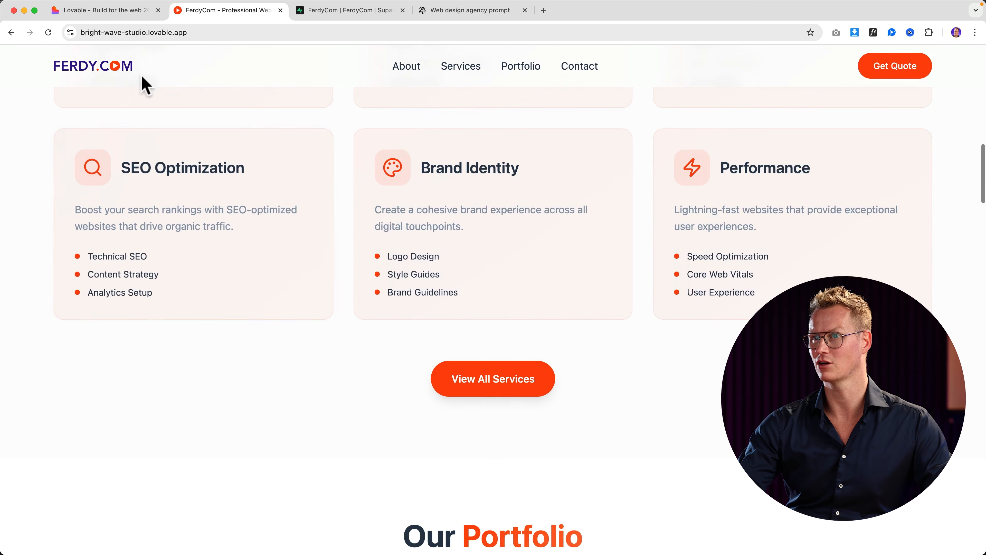
{"action": "scroll", "coordinate": [770, 126], "scroll_direction": "up", "scroll_amount": 10}
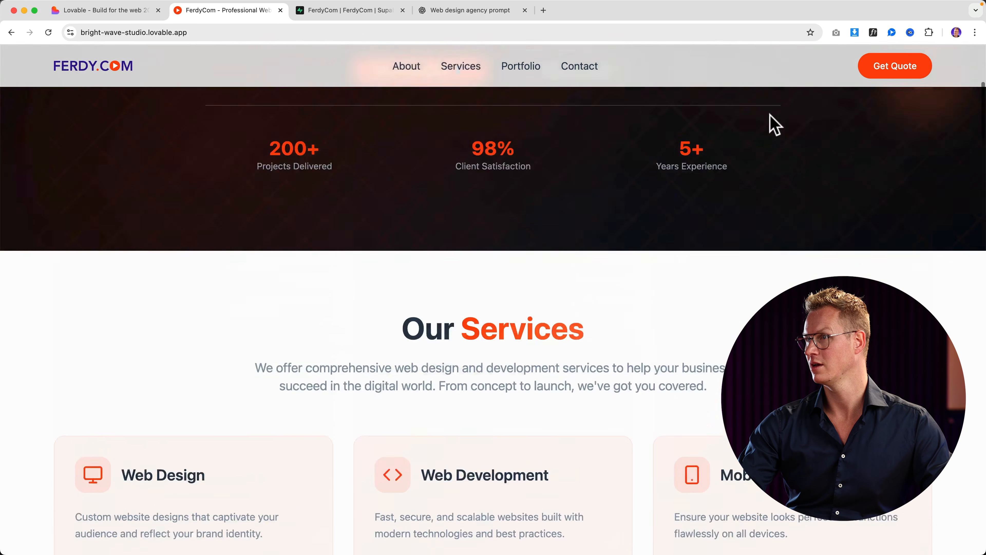
{"action": "scroll", "coordinate": [645, 165], "scroll_direction": "down", "scroll_amount": 4}
{"action": "scroll", "coordinate": [451, 210], "scroll_direction": "up", "scroll_amount": 7}
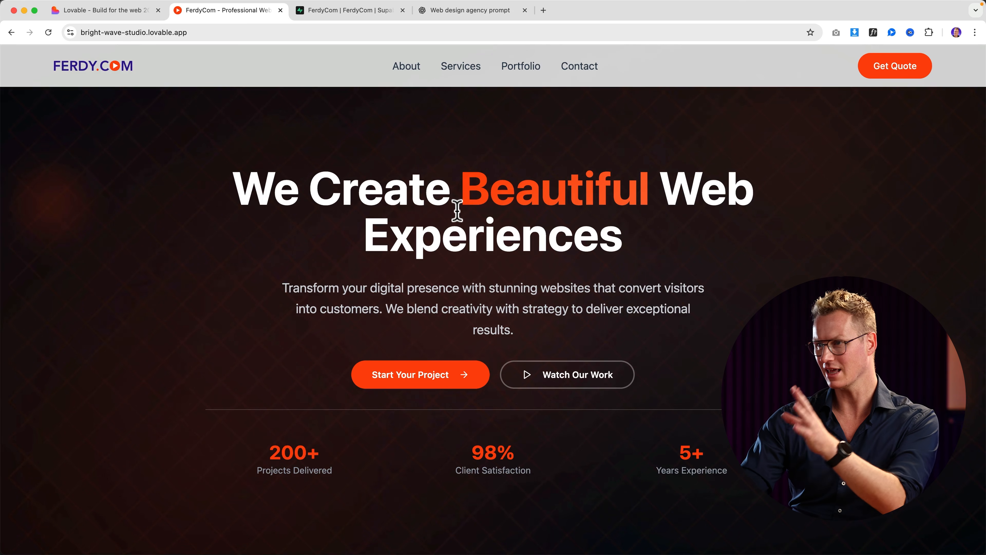
{"action": "scroll", "coordinate": [466, 225], "scroll_direction": "down", "scroll_amount": 10}
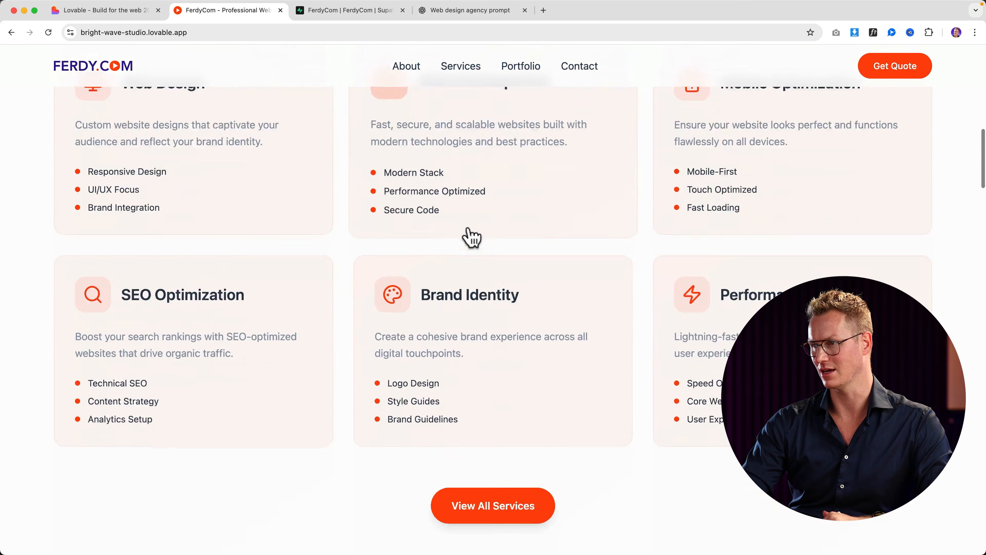
{"action": "scroll", "coordinate": [471, 237], "scroll_direction": "down", "scroll_amount": 15}
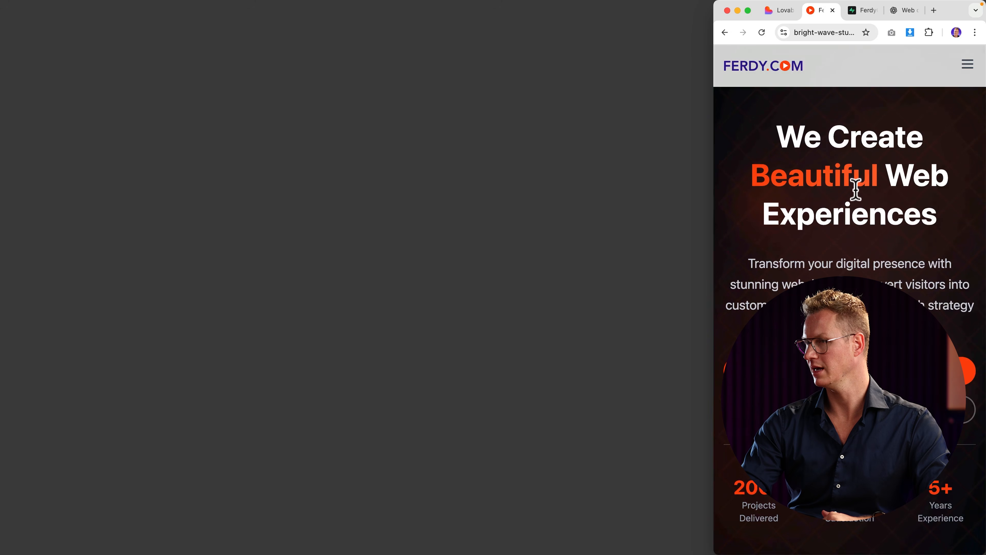
{"action": "scroll", "coordinate": [855, 190], "scroll_direction": "down", "scroll_amount": 3}
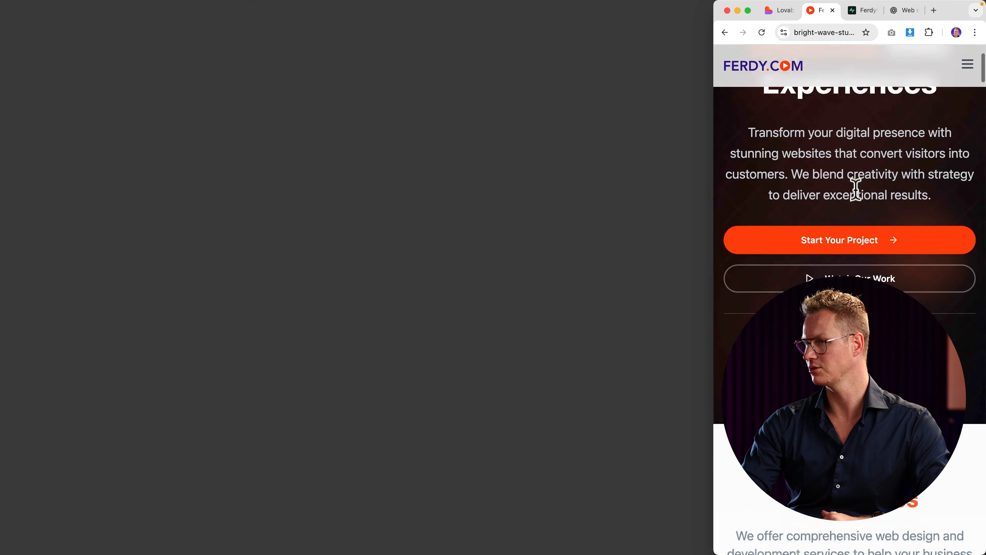
{"action": "scroll", "coordinate": [856, 189], "scroll_direction": "down", "scroll_amount": 15}
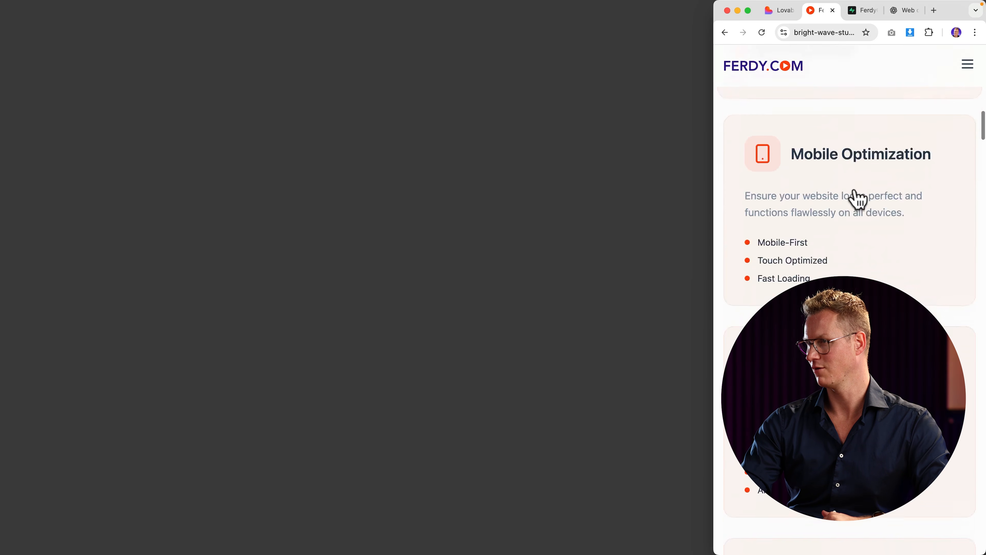
{"action": "scroll", "coordinate": [858, 199], "scroll_direction": "down", "scroll_amount": 15}
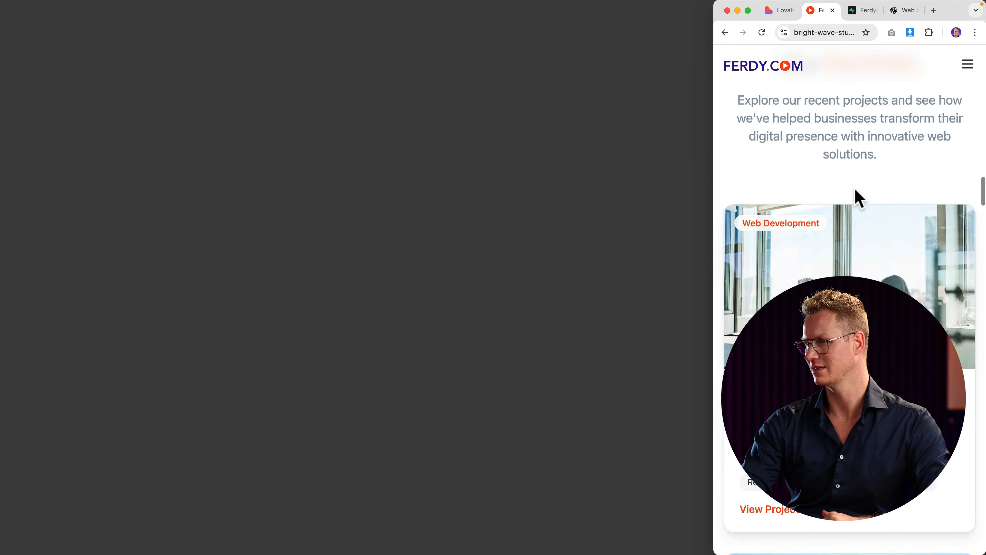
{"action": "scroll", "coordinate": [856, 198], "scroll_direction": "down", "scroll_amount": 10}
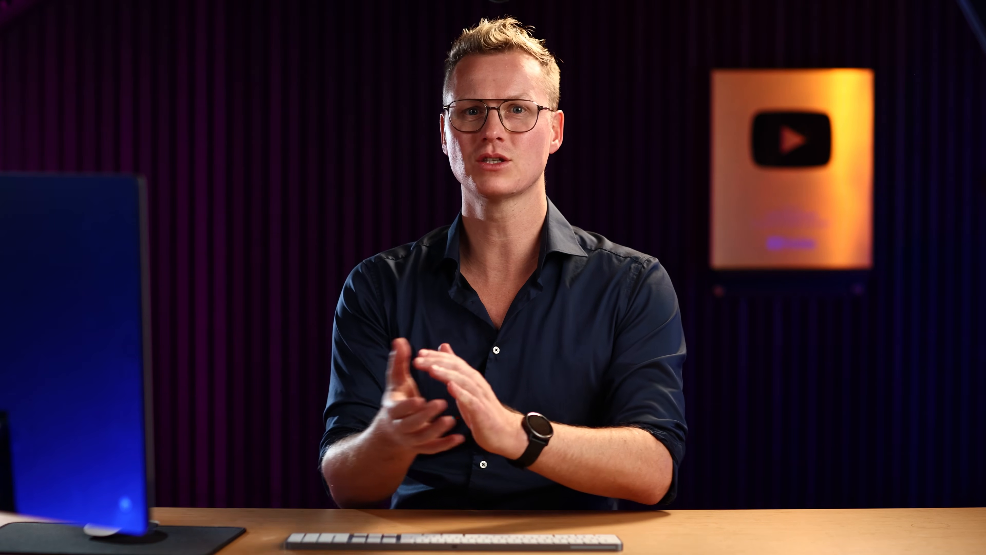